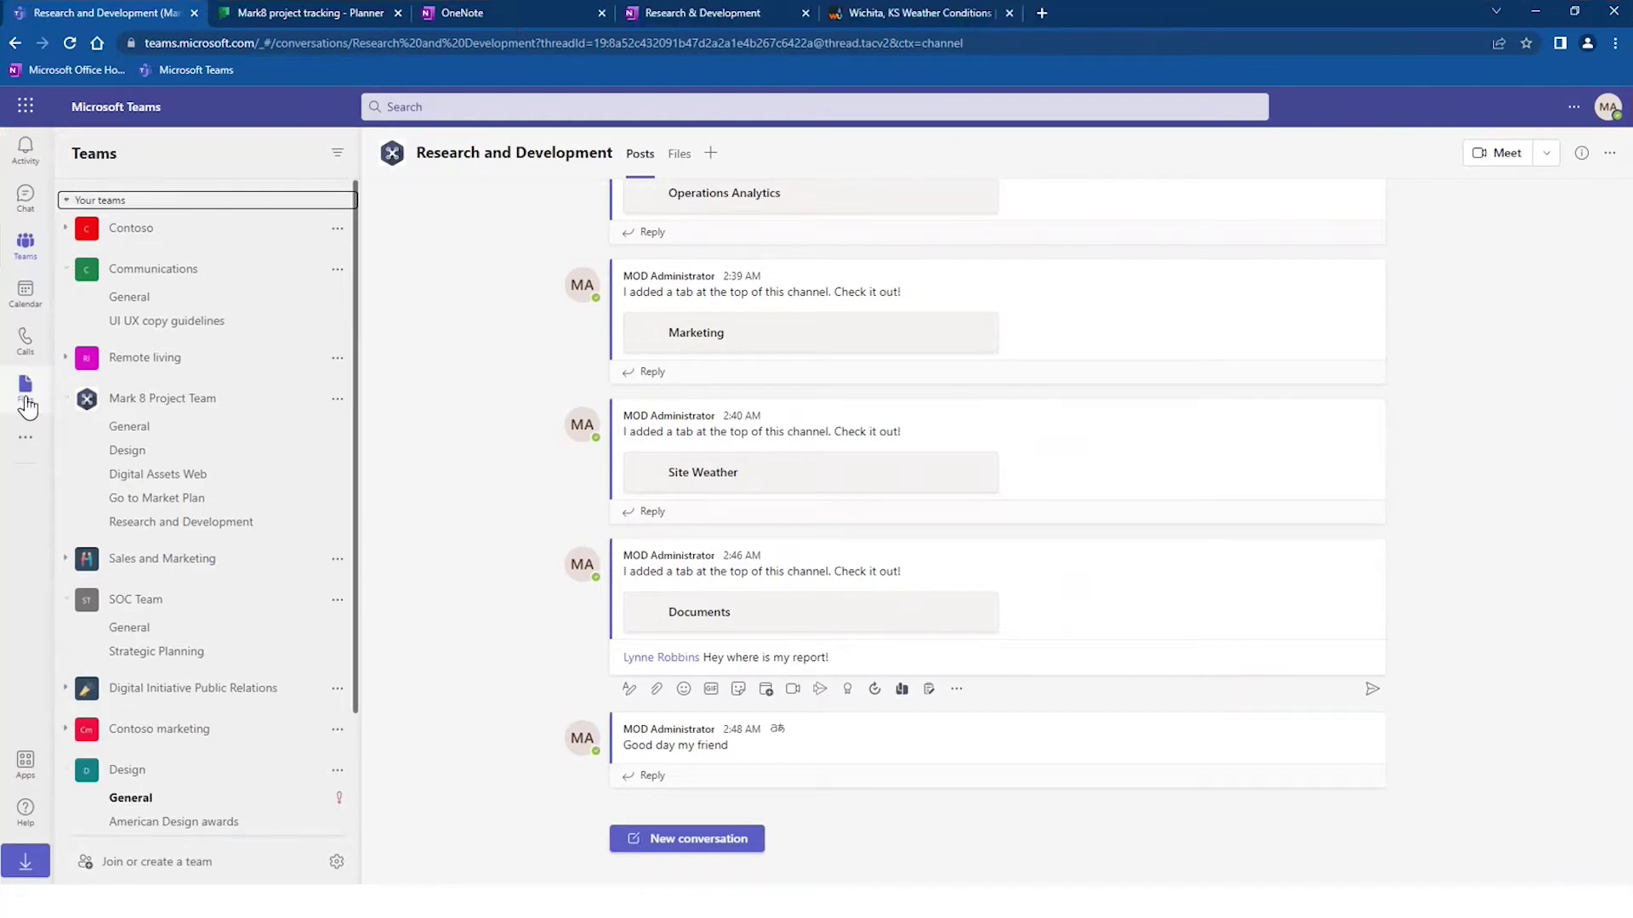
- Browse the Teams Apps store via More apps, then return to the Research and Development channel
click(31, 439)
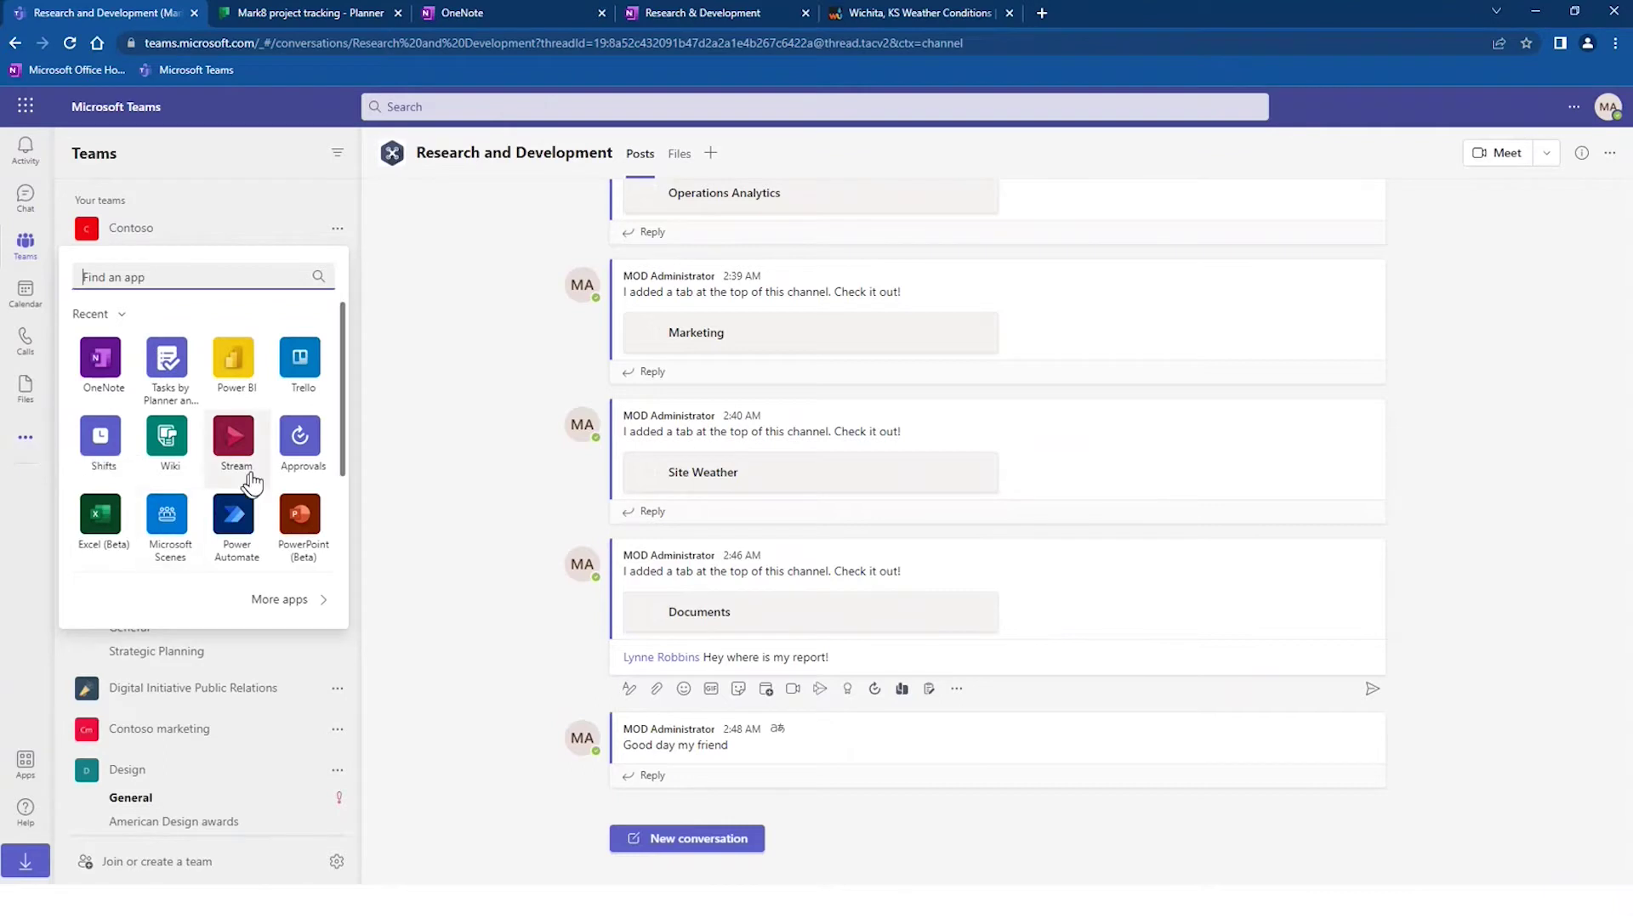
click(282, 601)
scroll(1287, 465, down, 5)
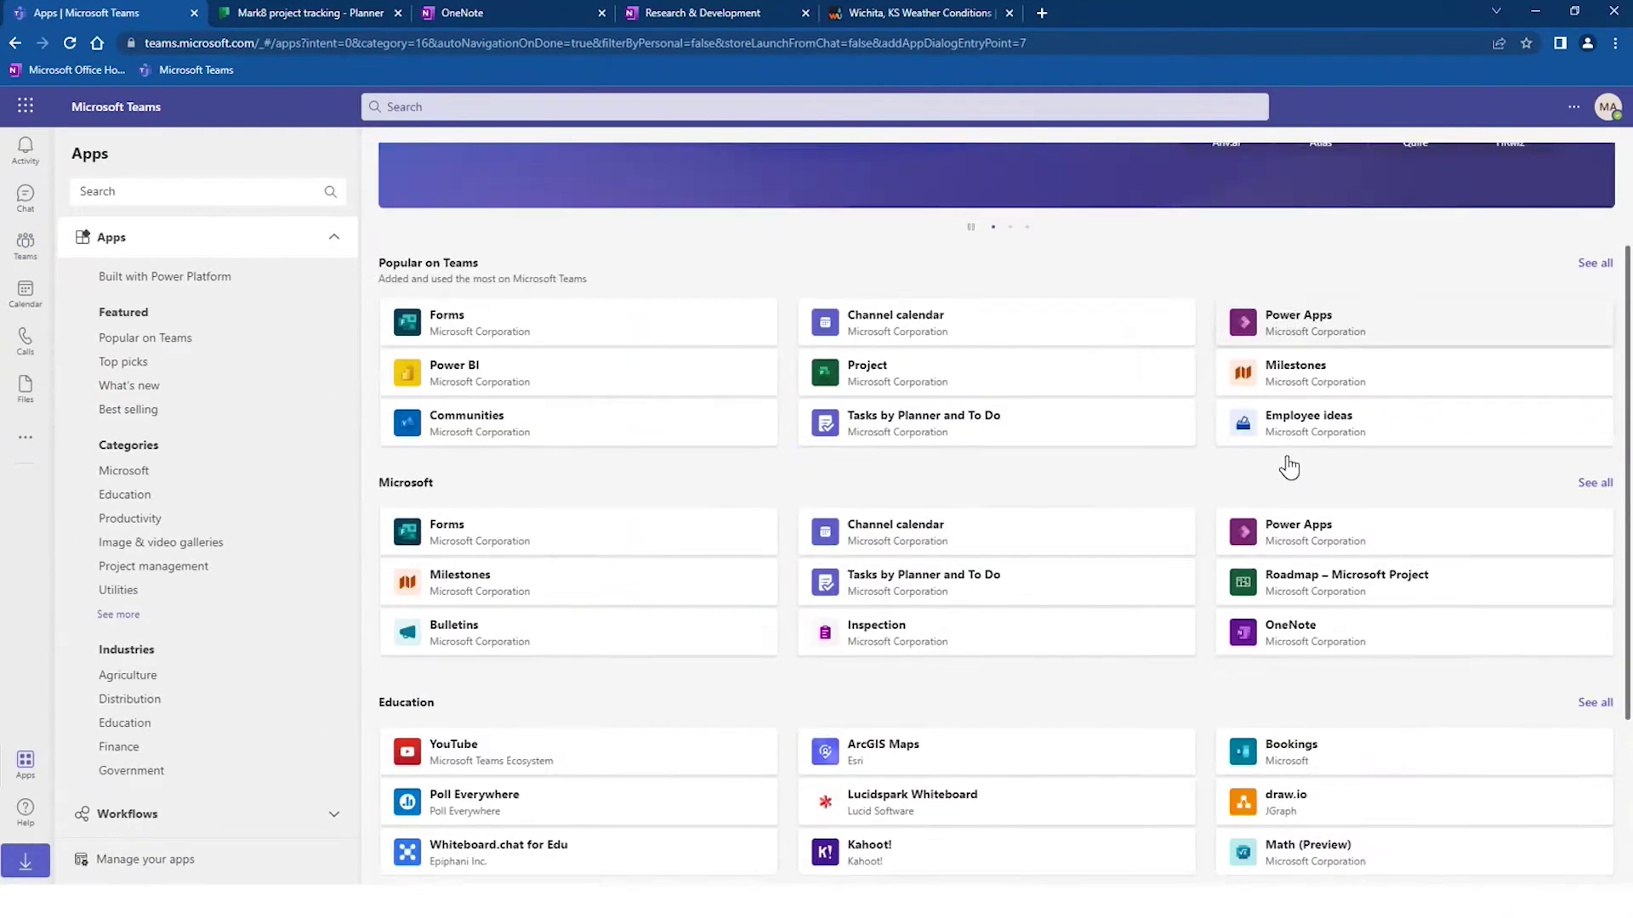
scroll(1286, 464, up, 5)
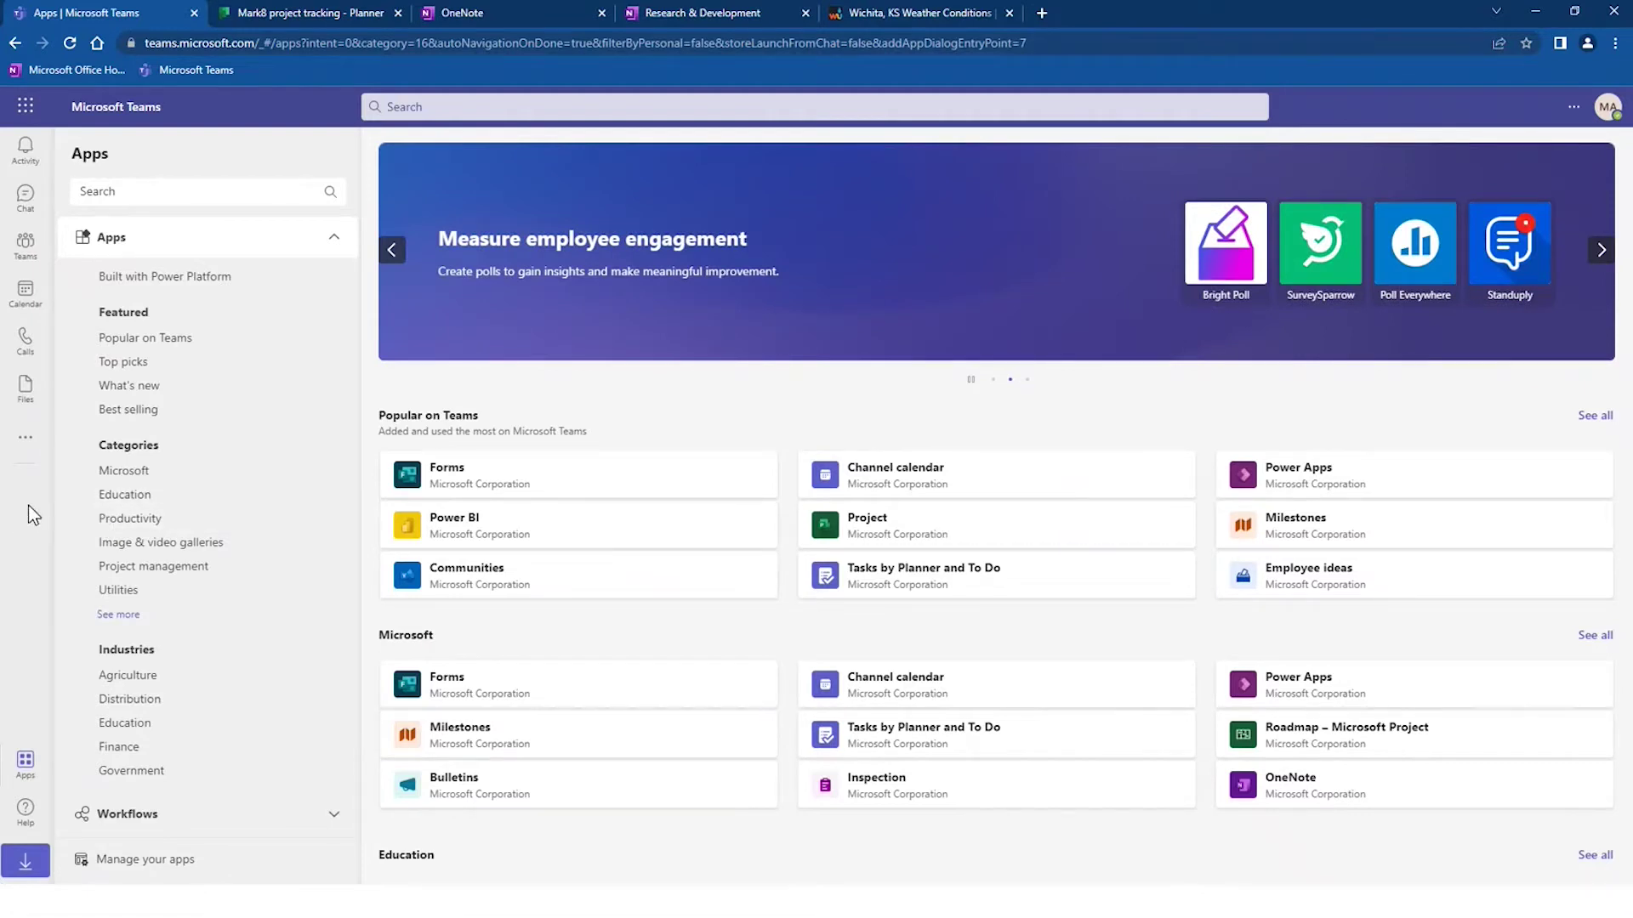
click(25, 245)
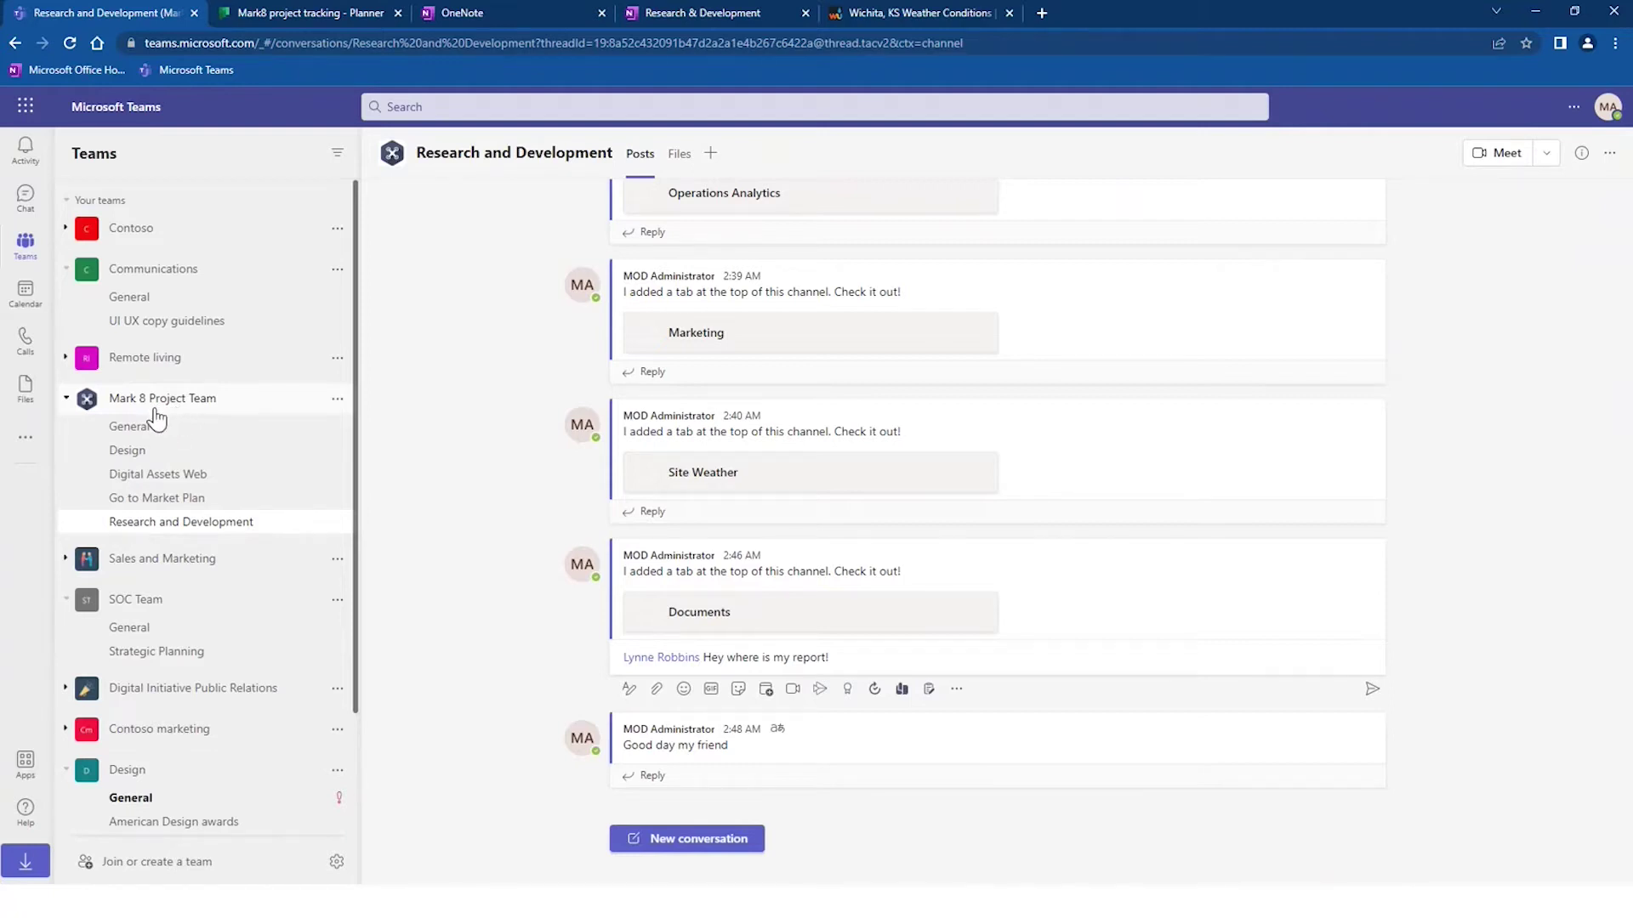
- Mark the Mark 8 Project Team channels with an ink stroke
mouse_move(128, 412)
mouse_down()
mouse_move(97, 414)
mouse_move(73, 442)
mouse_move(88, 506)
mouse_move(191, 544)
mouse_move(265, 502)
mouse_move(123, 411)
mouse_up()
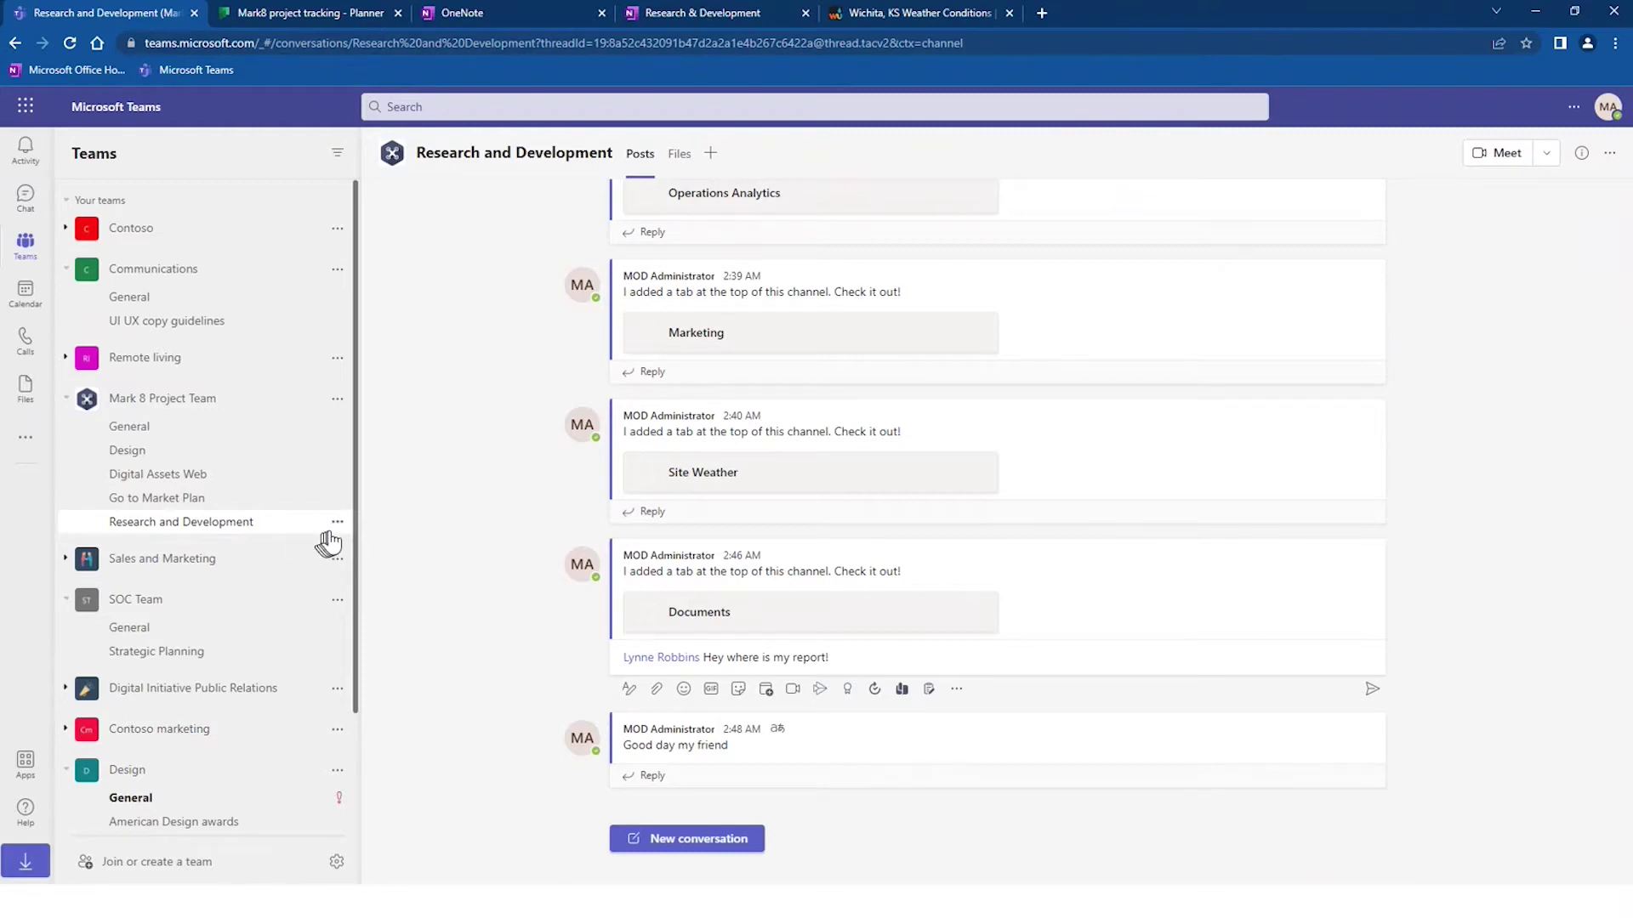
- Pin the Research and Development channel, then scroll up through its posts
click(336, 523)
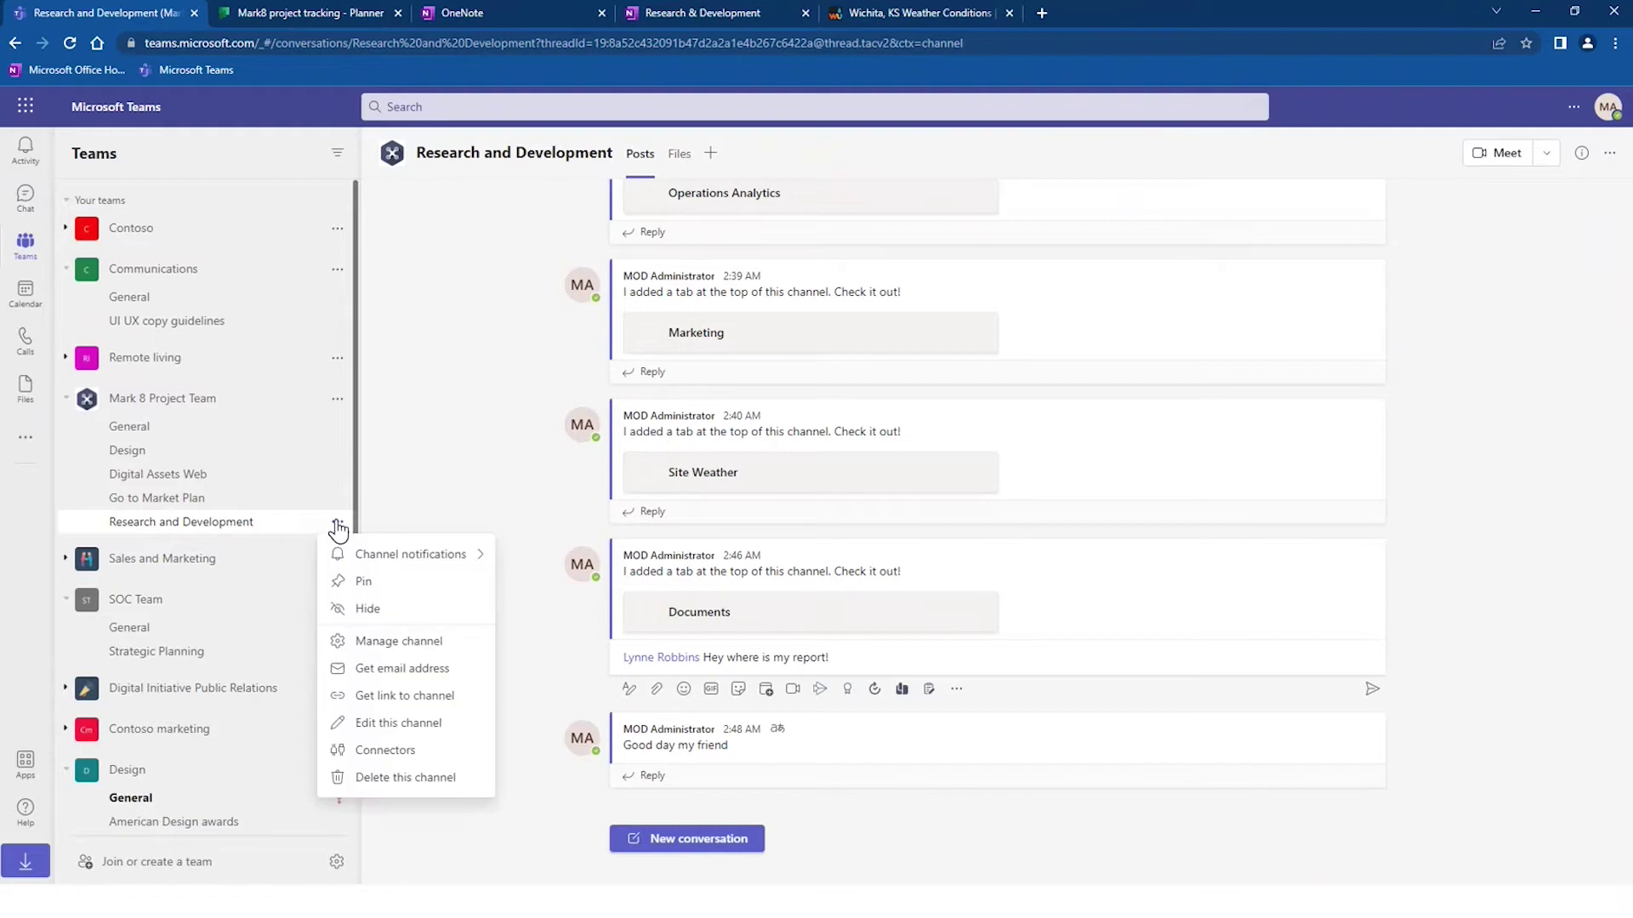
click(365, 582)
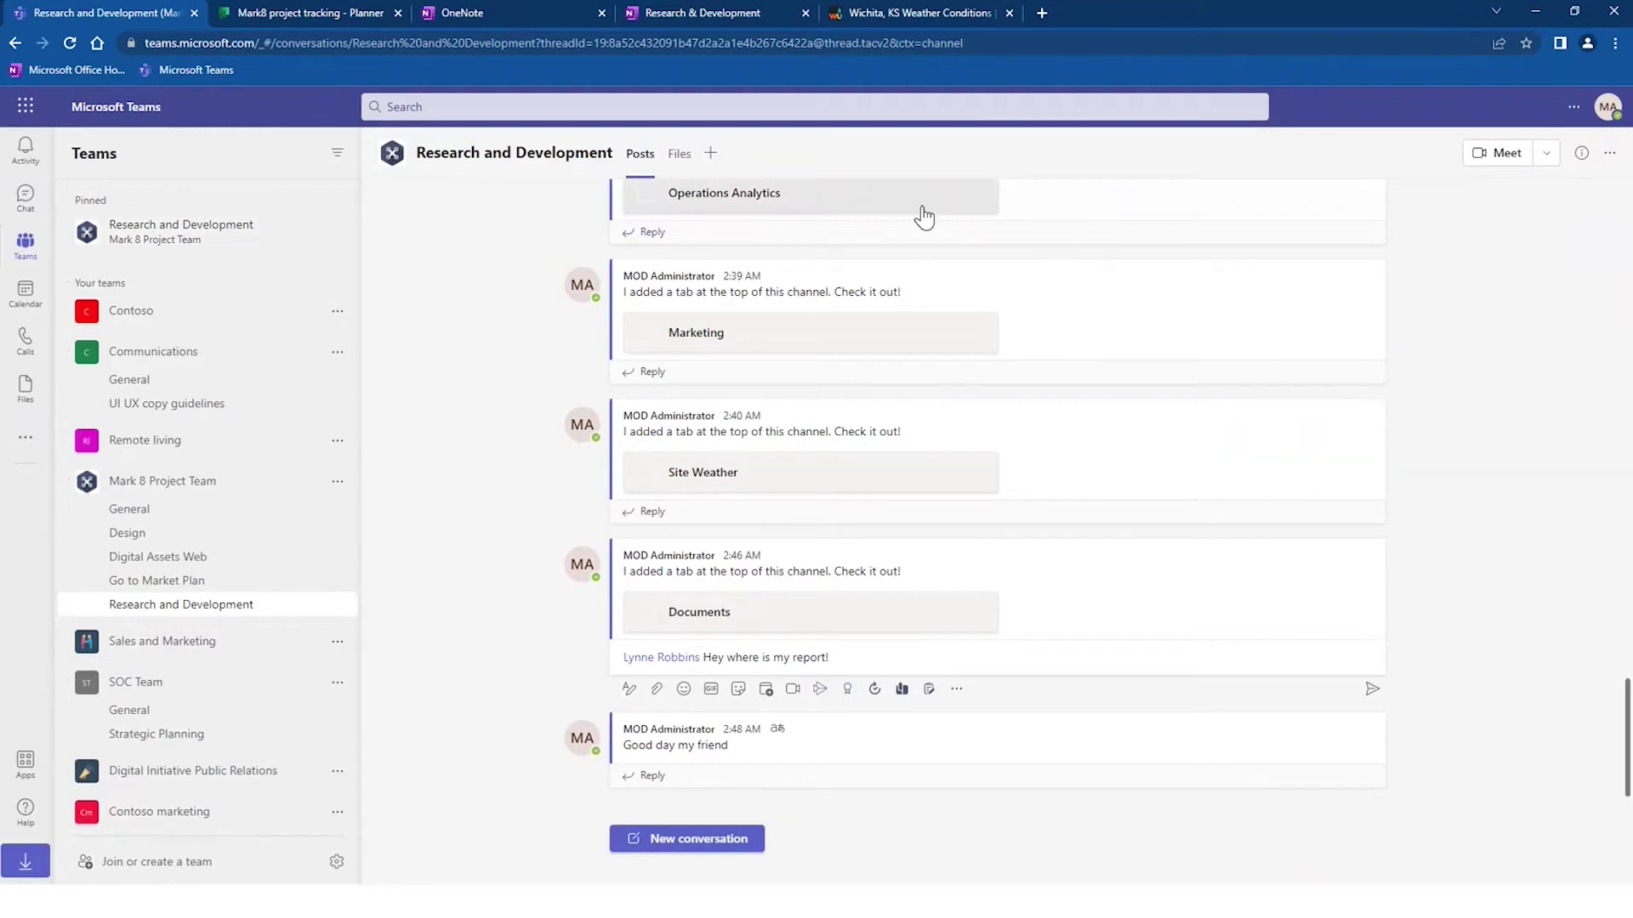
scroll(715, 234, up, 3)
scroll(714, 233, up, 10)
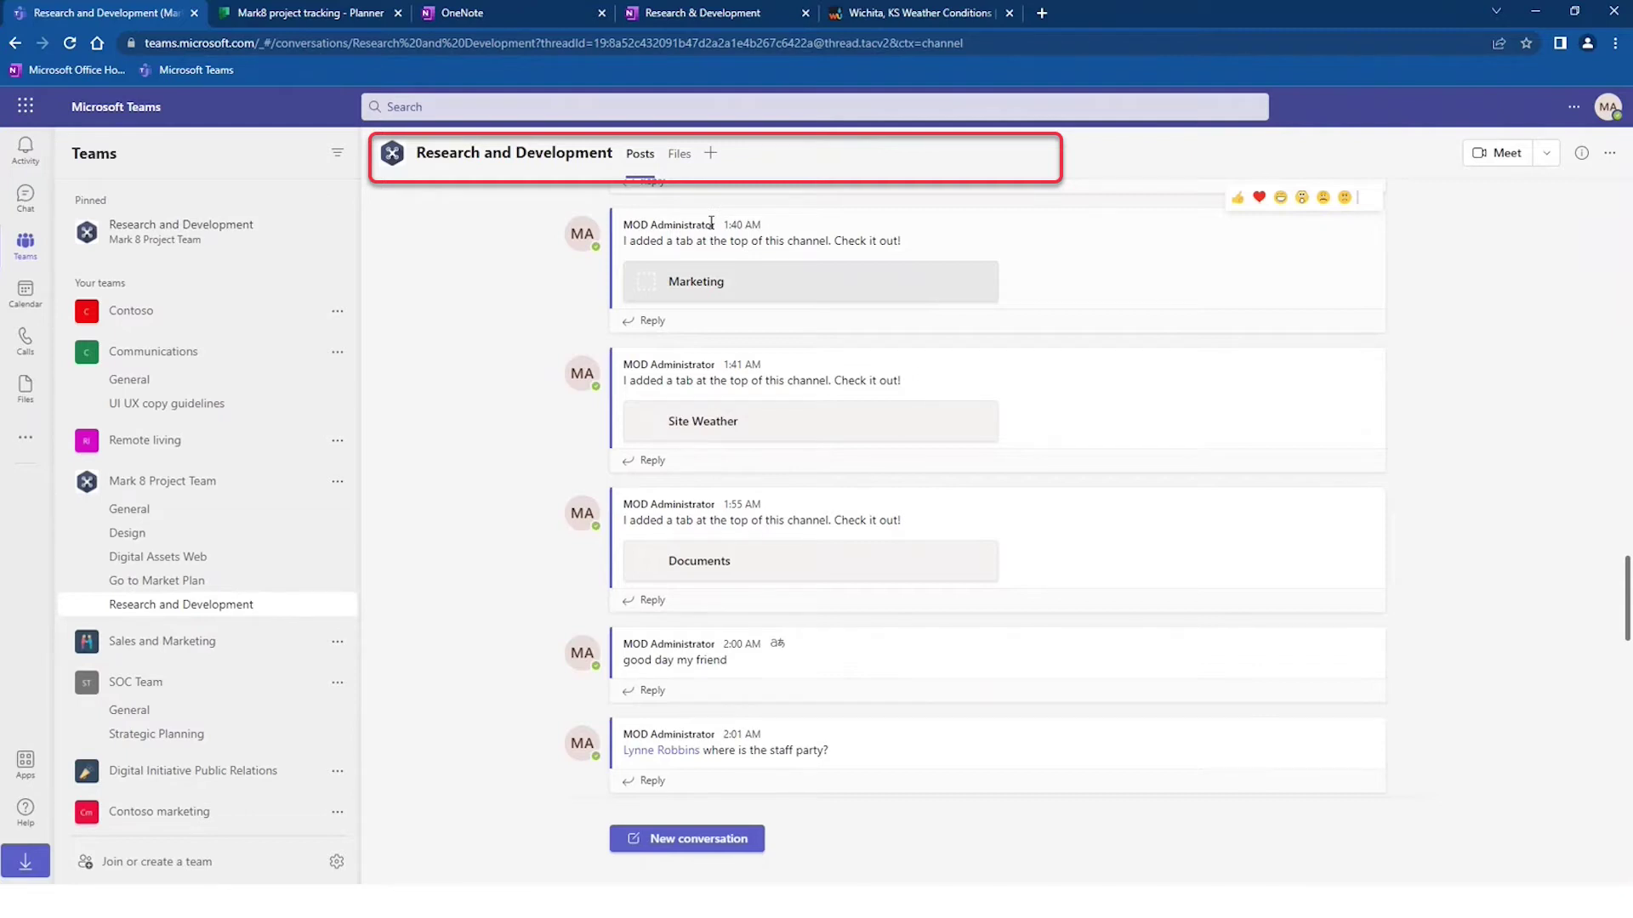
- View the channel's files (Assets, Backup, Mark 8 Images, Recordings), then switch to OneNote
click(680, 156)
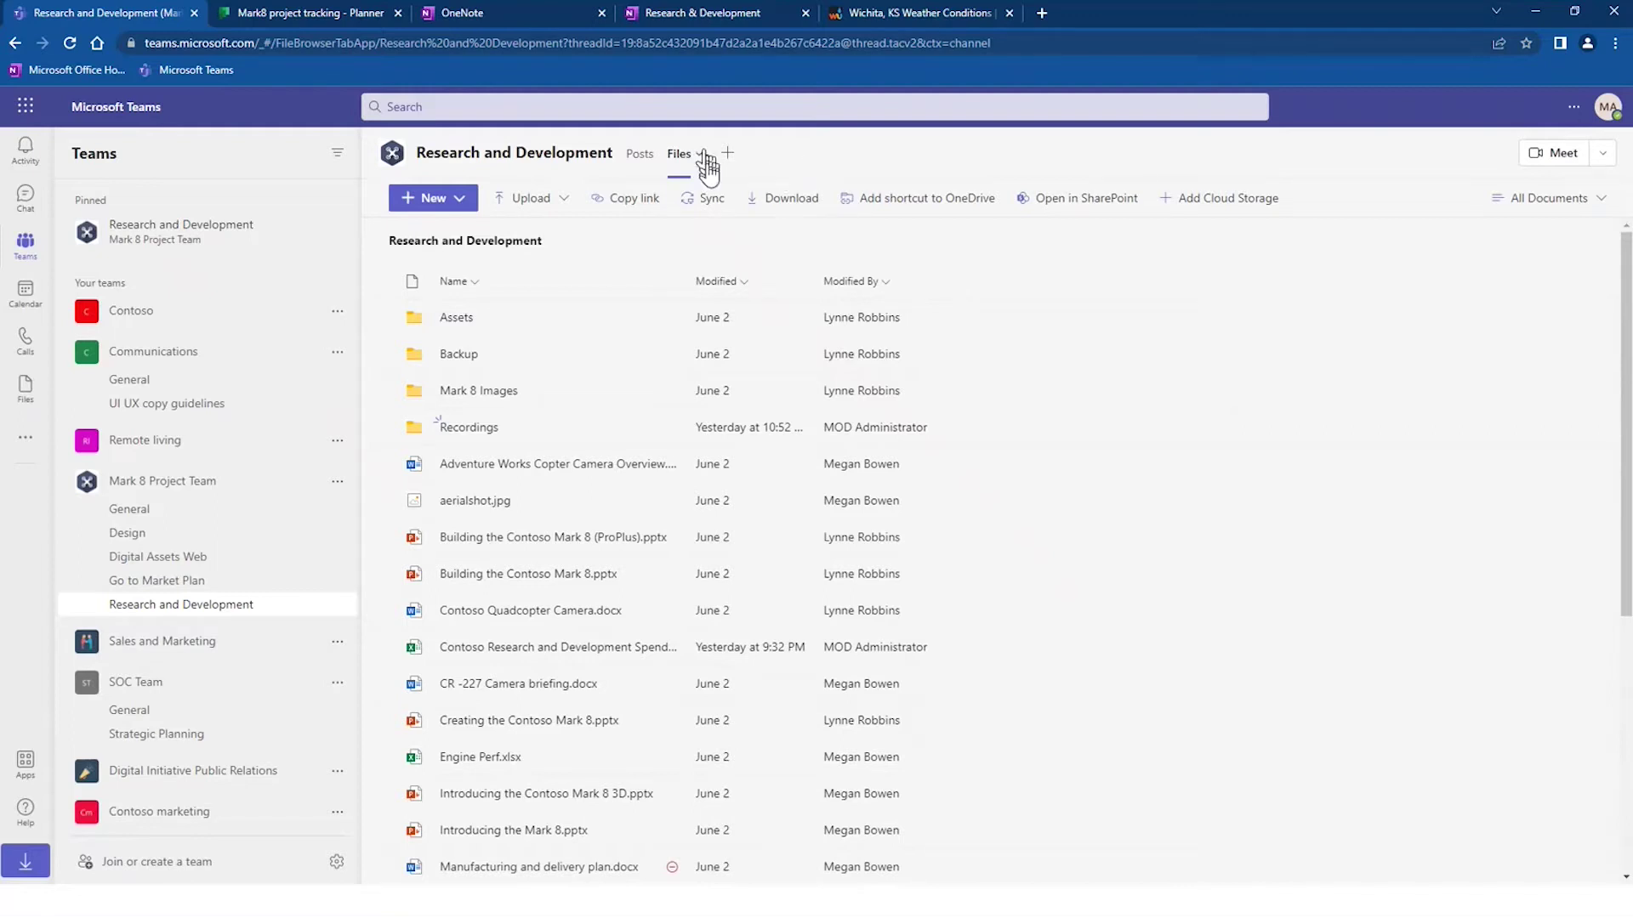
click(477, 12)
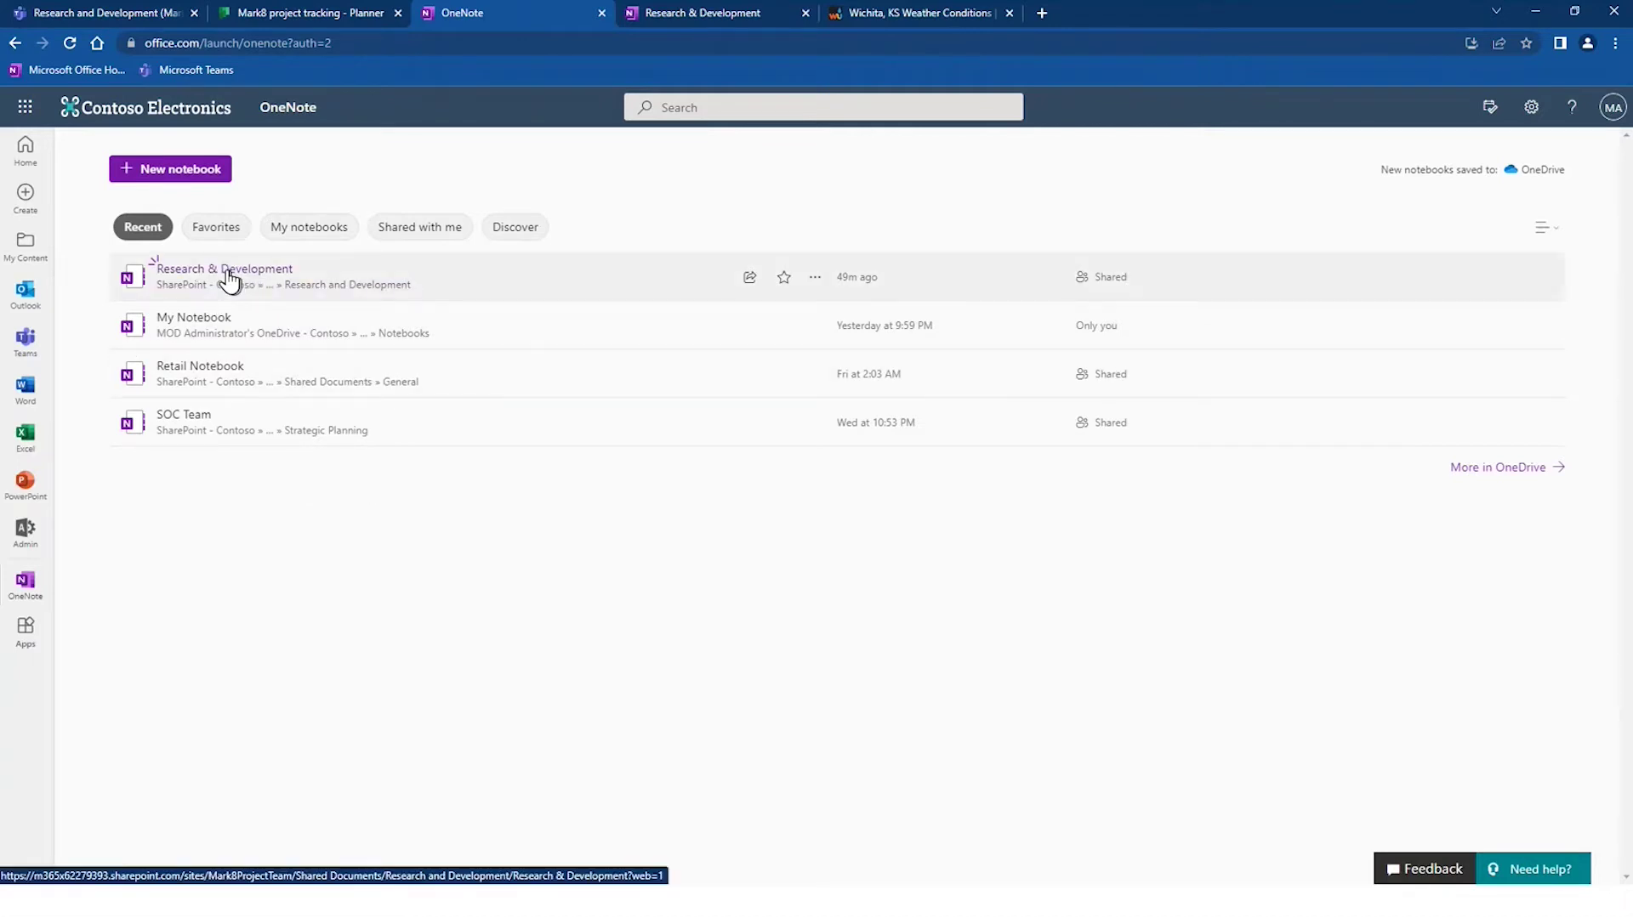
- Open the Research & Development notebook in OneNote, then go back to the Teams channel files
click(230, 270)
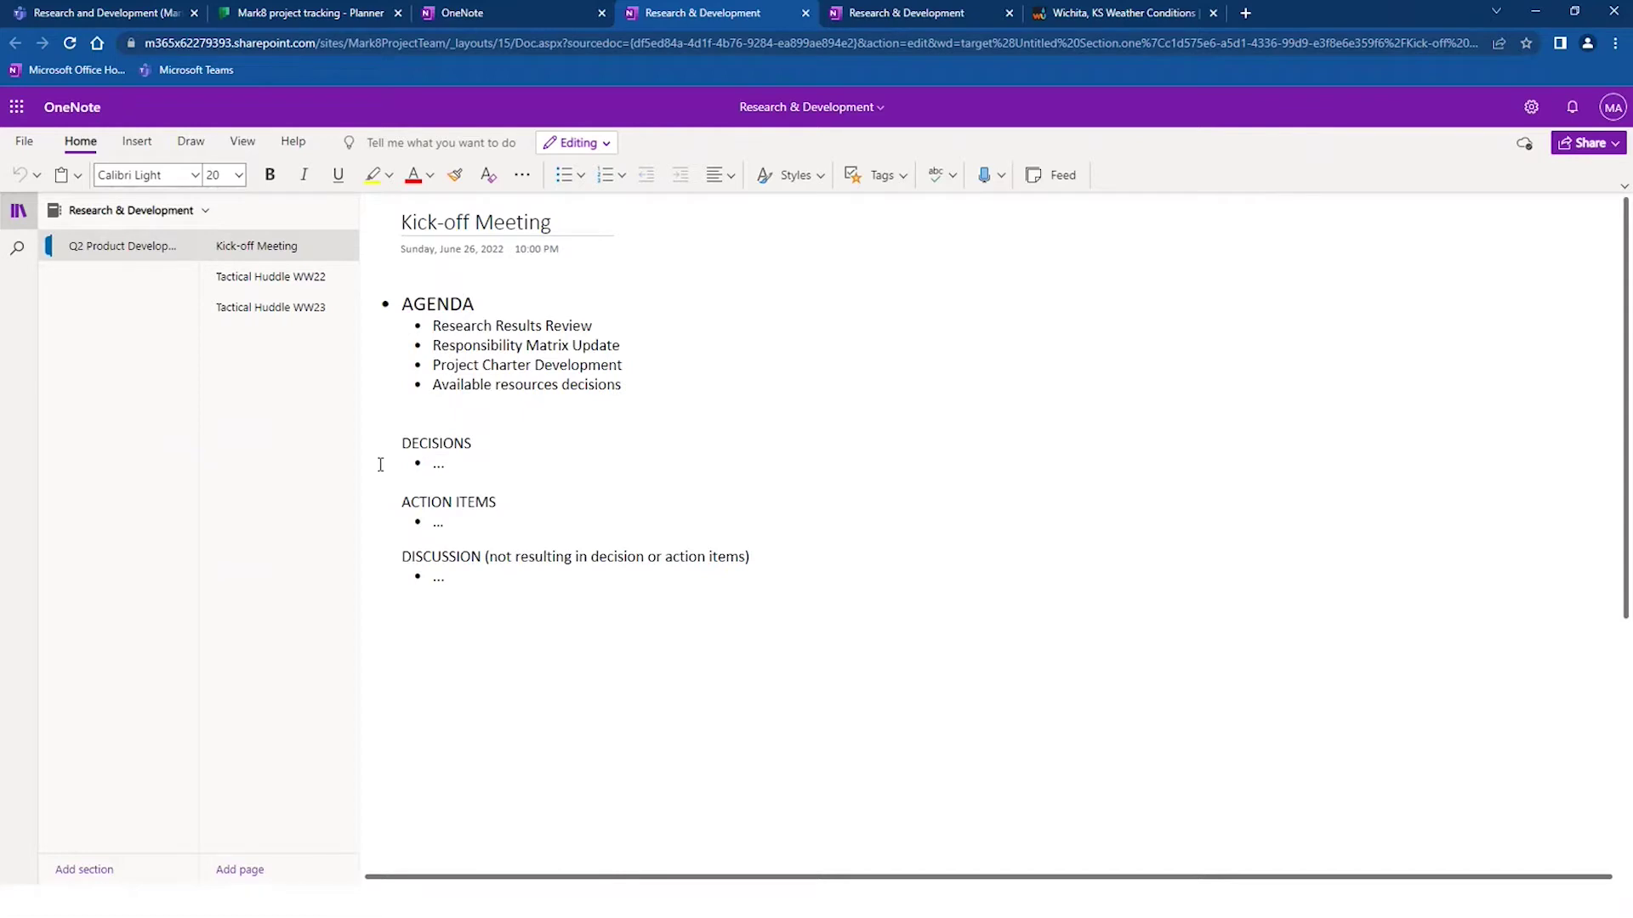
click(132, 17)
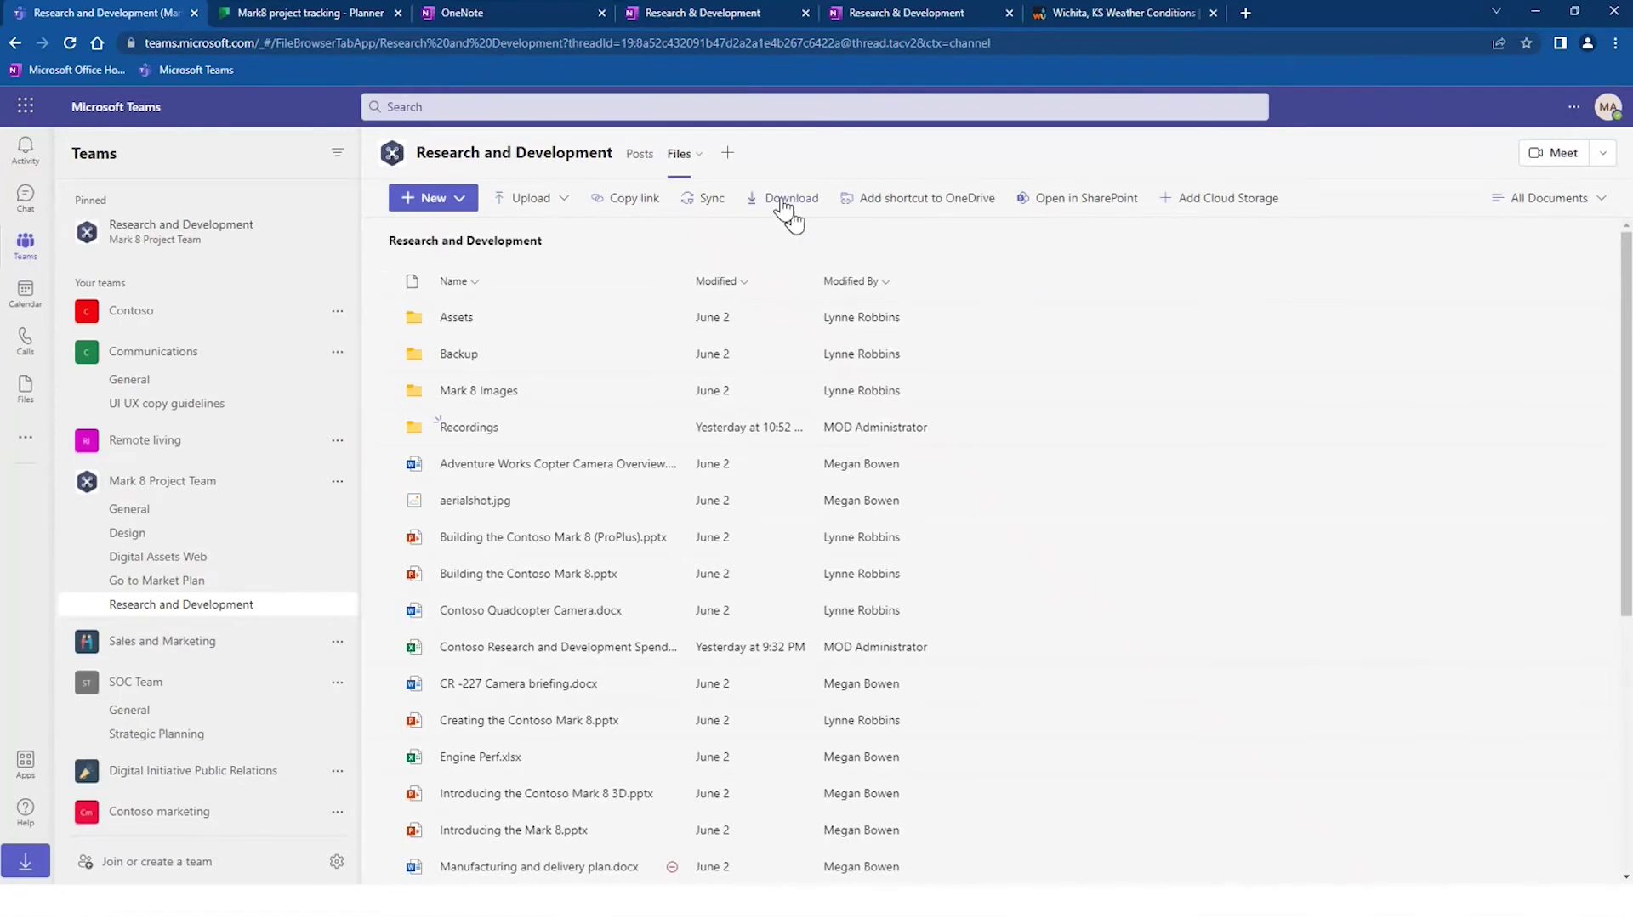
- Add a OneNote tab to the channel showing the Research & Development notebook
click(728, 155)
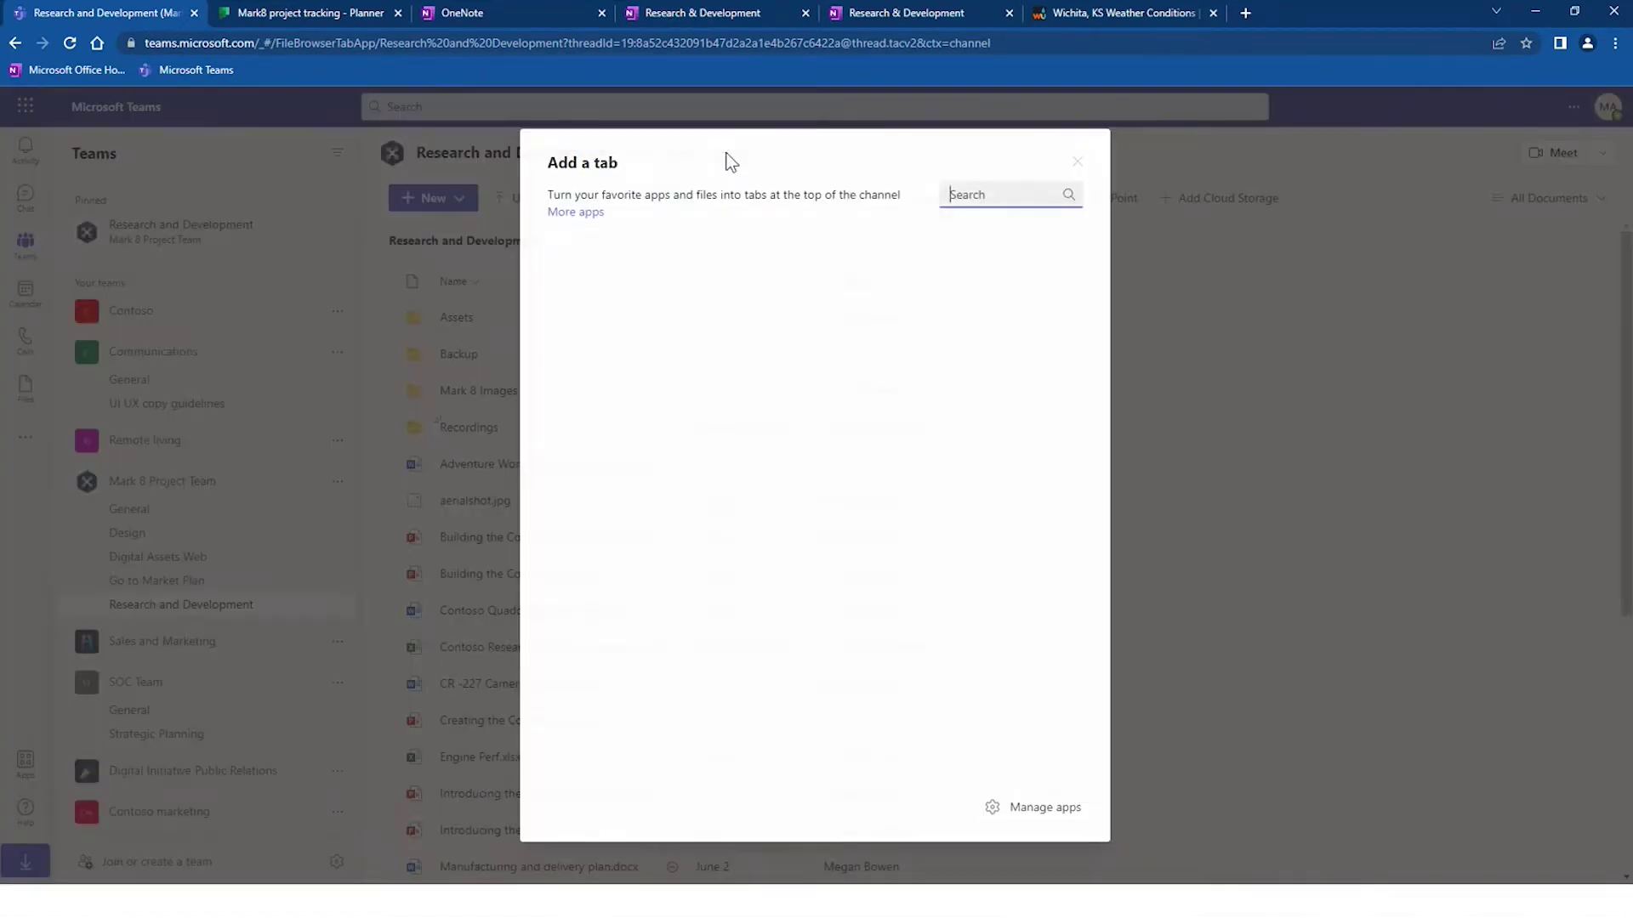
click(661, 317)
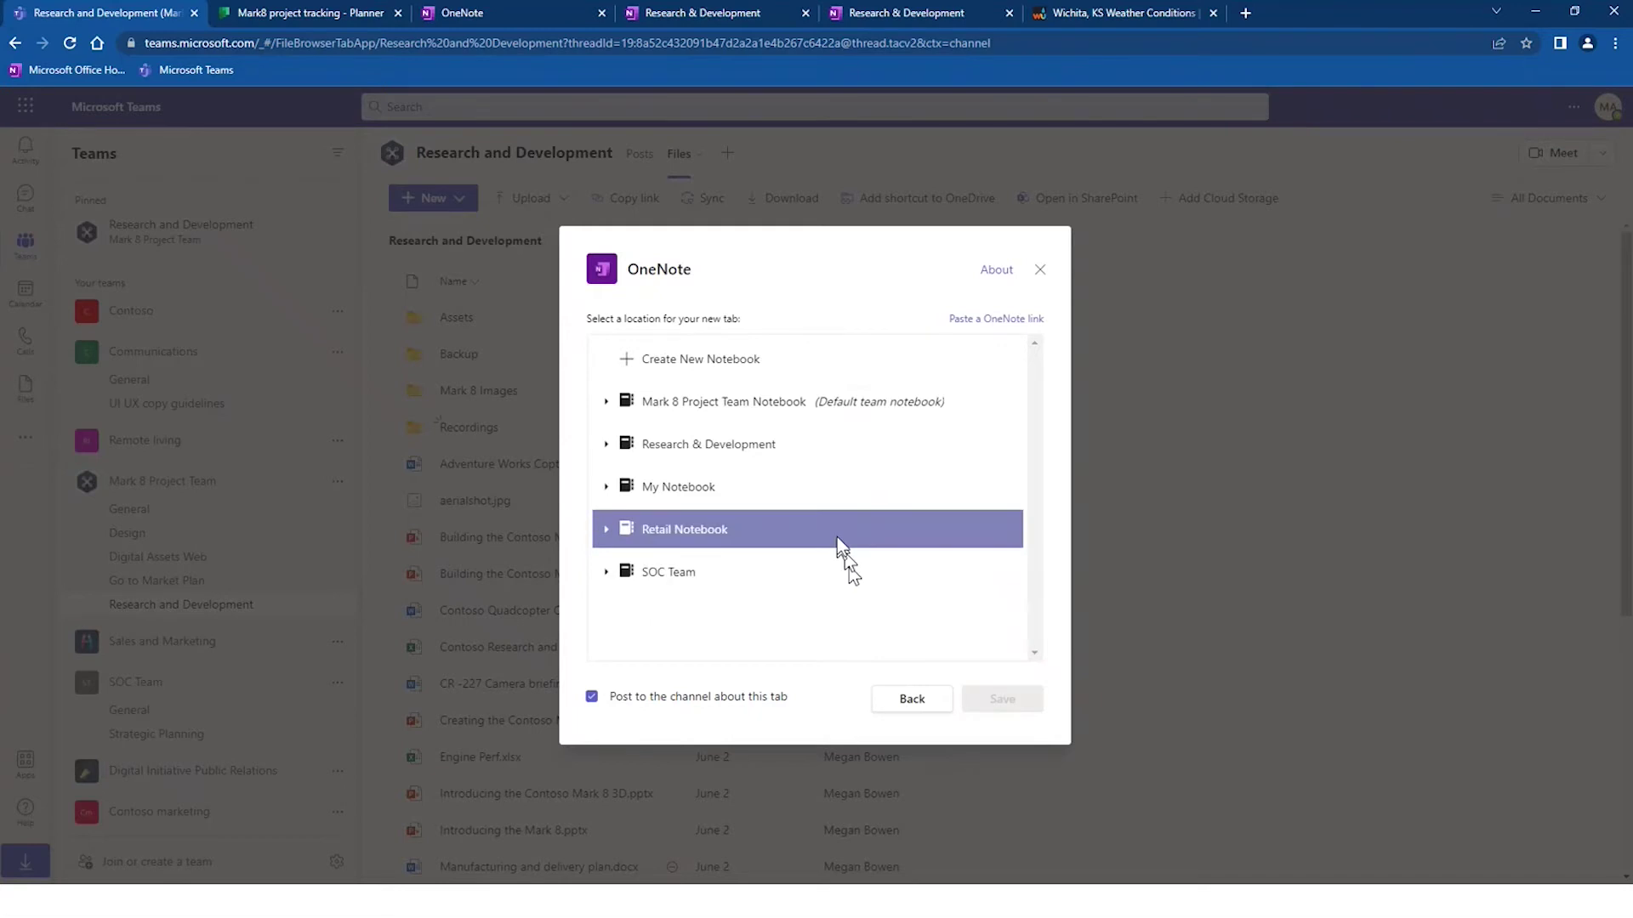
click(610, 405)
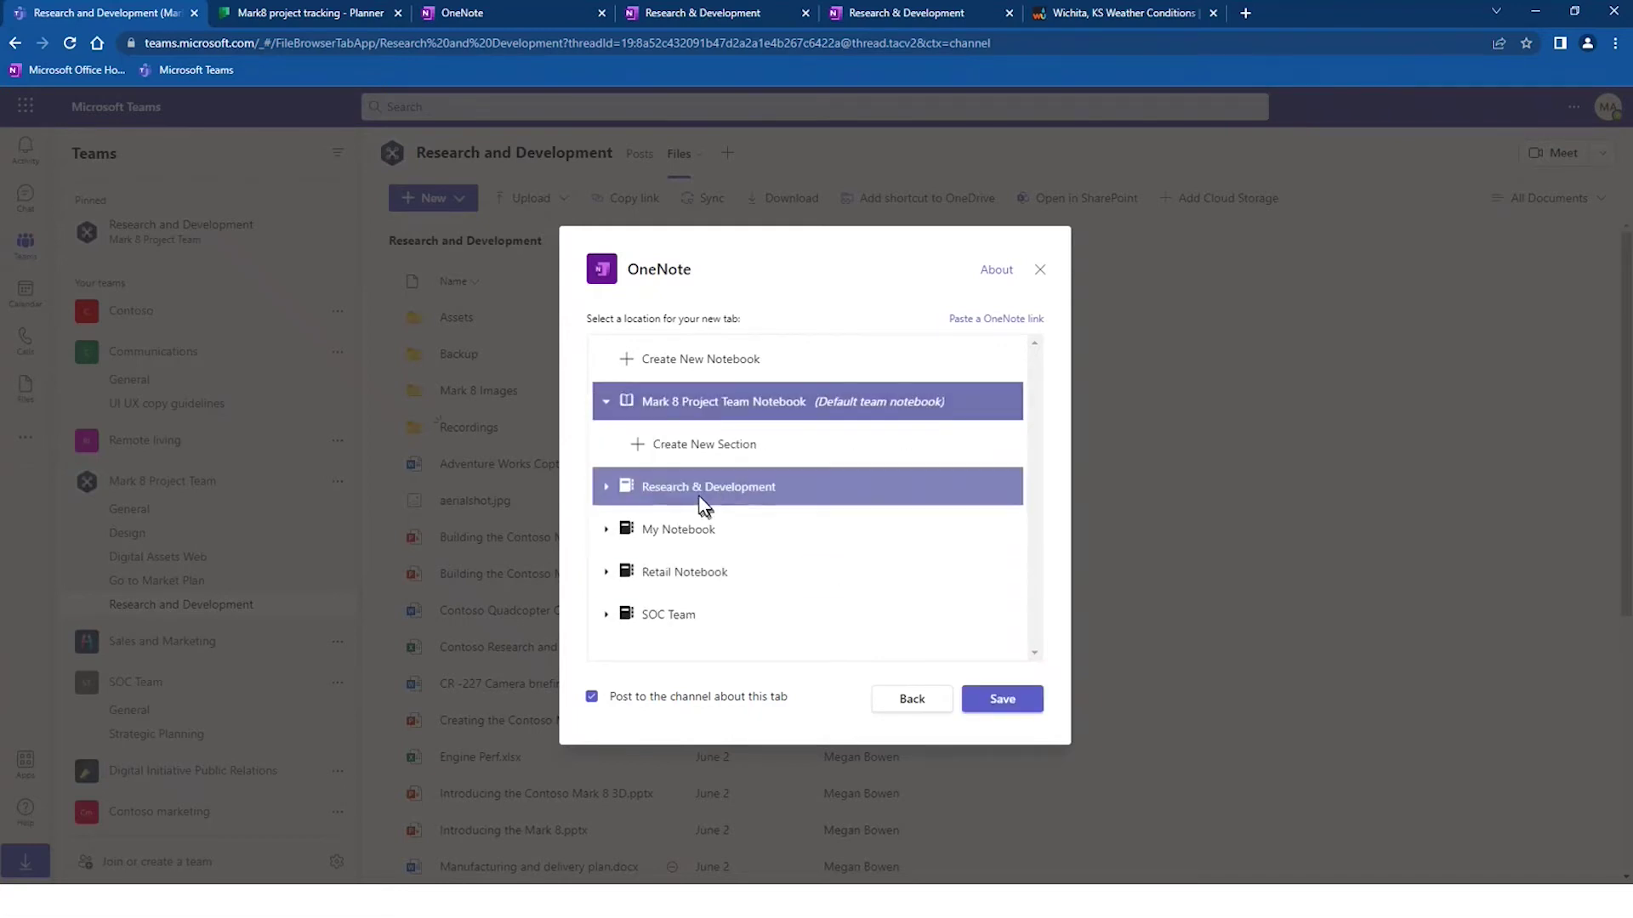
click(694, 487)
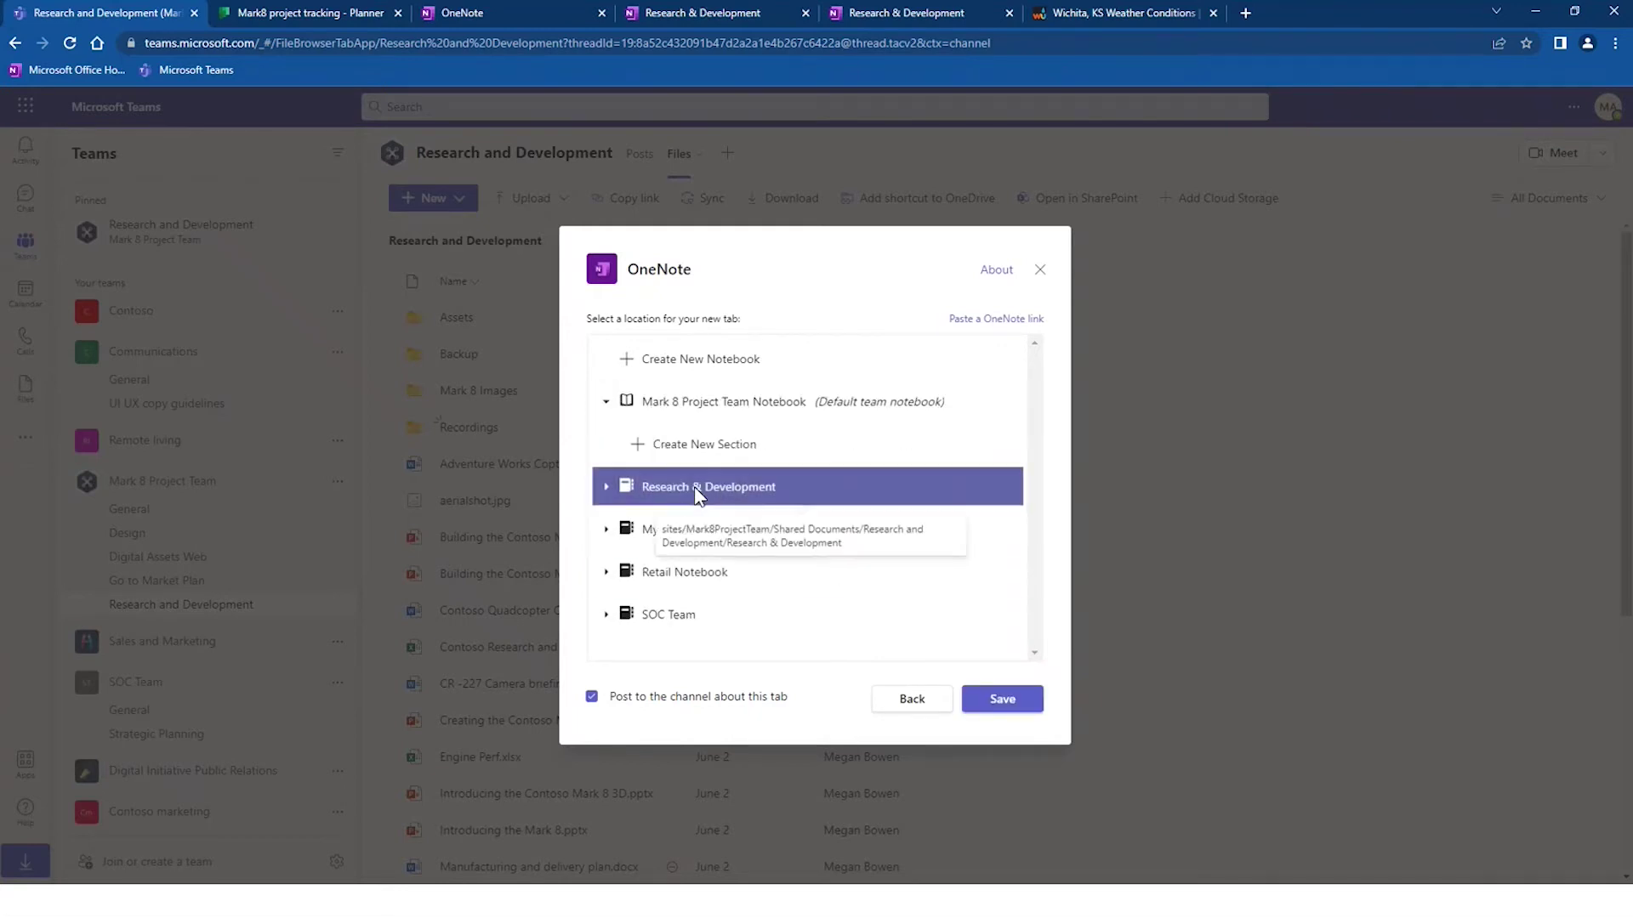
click(1000, 699)
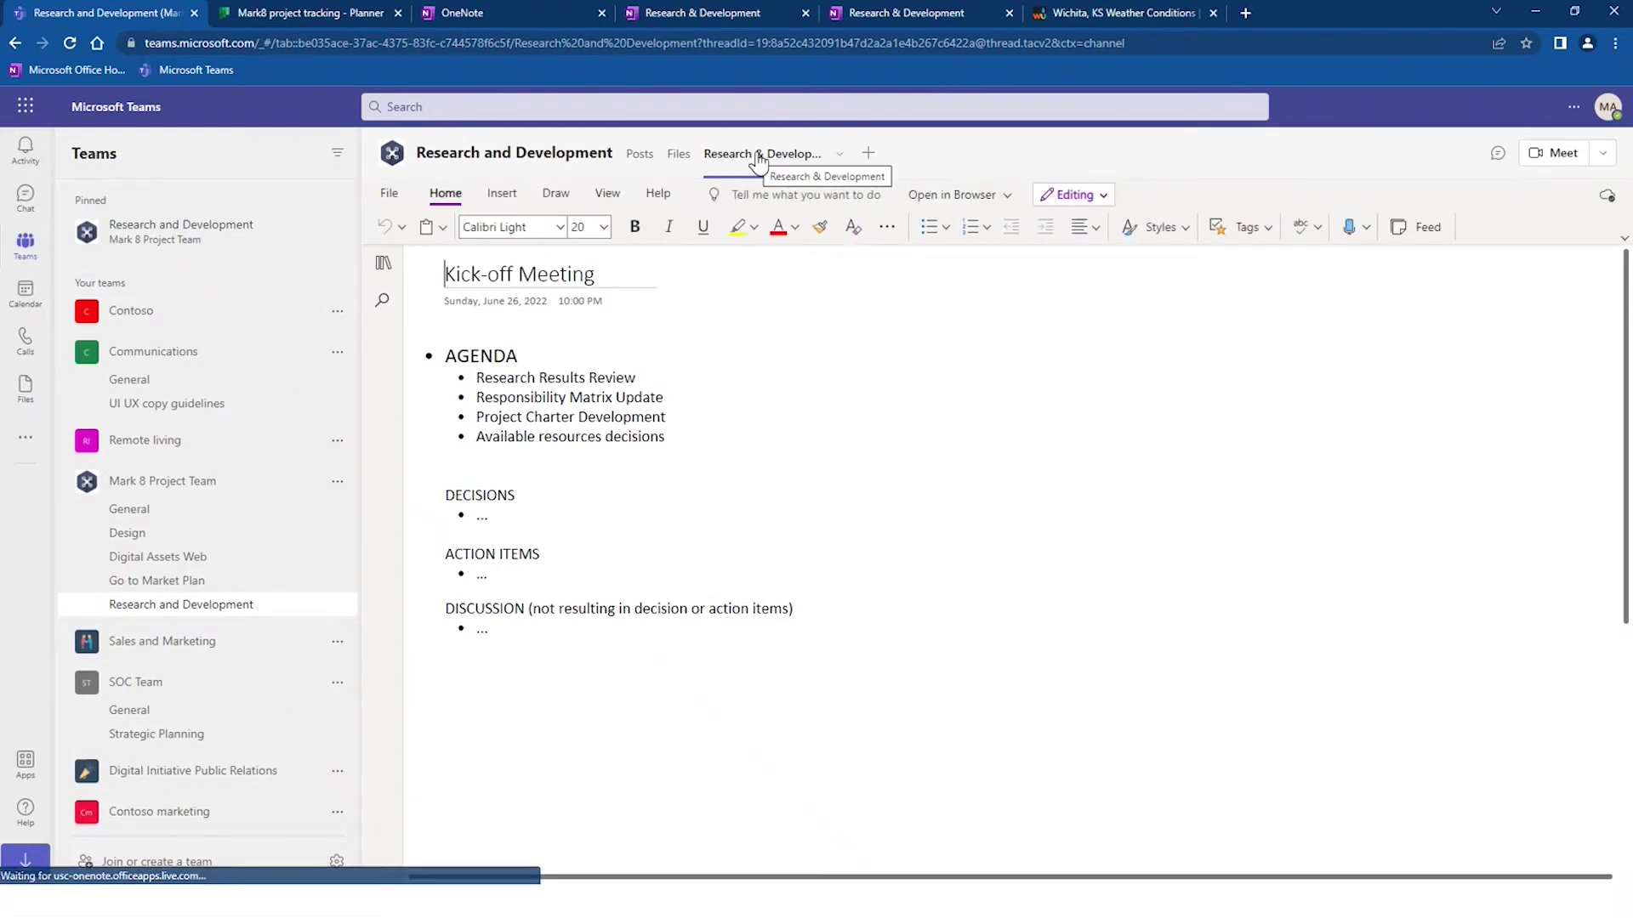
- Rename the OneNote tab to 'Notebook' and show its sections and pages
click(840, 156)
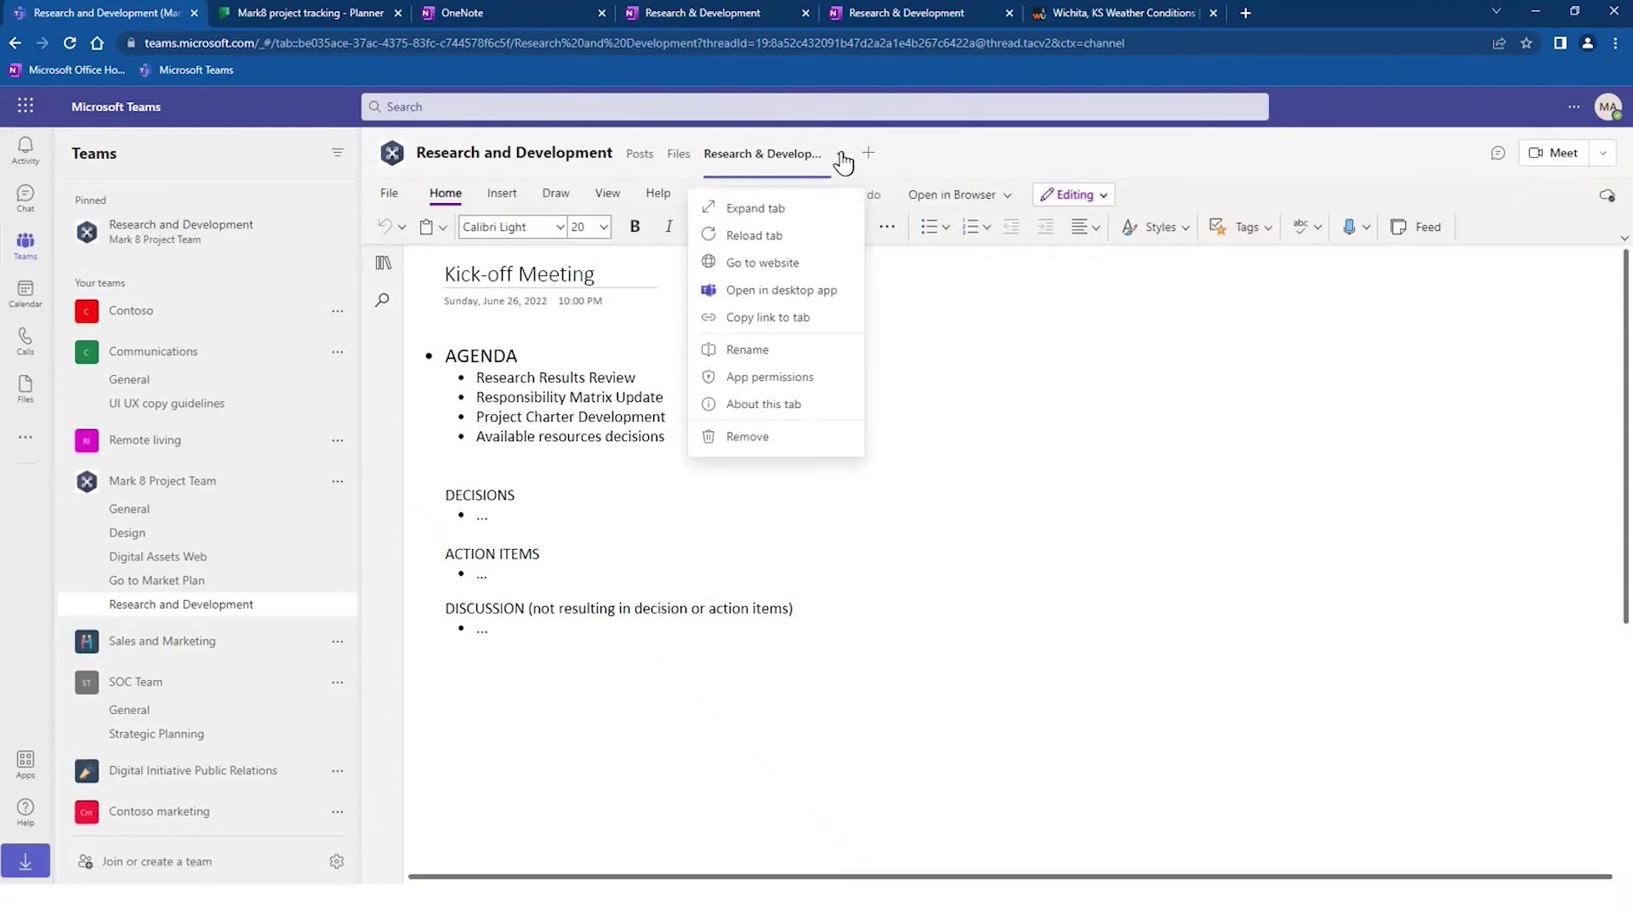
click(751, 350)
key(ctrl+a)
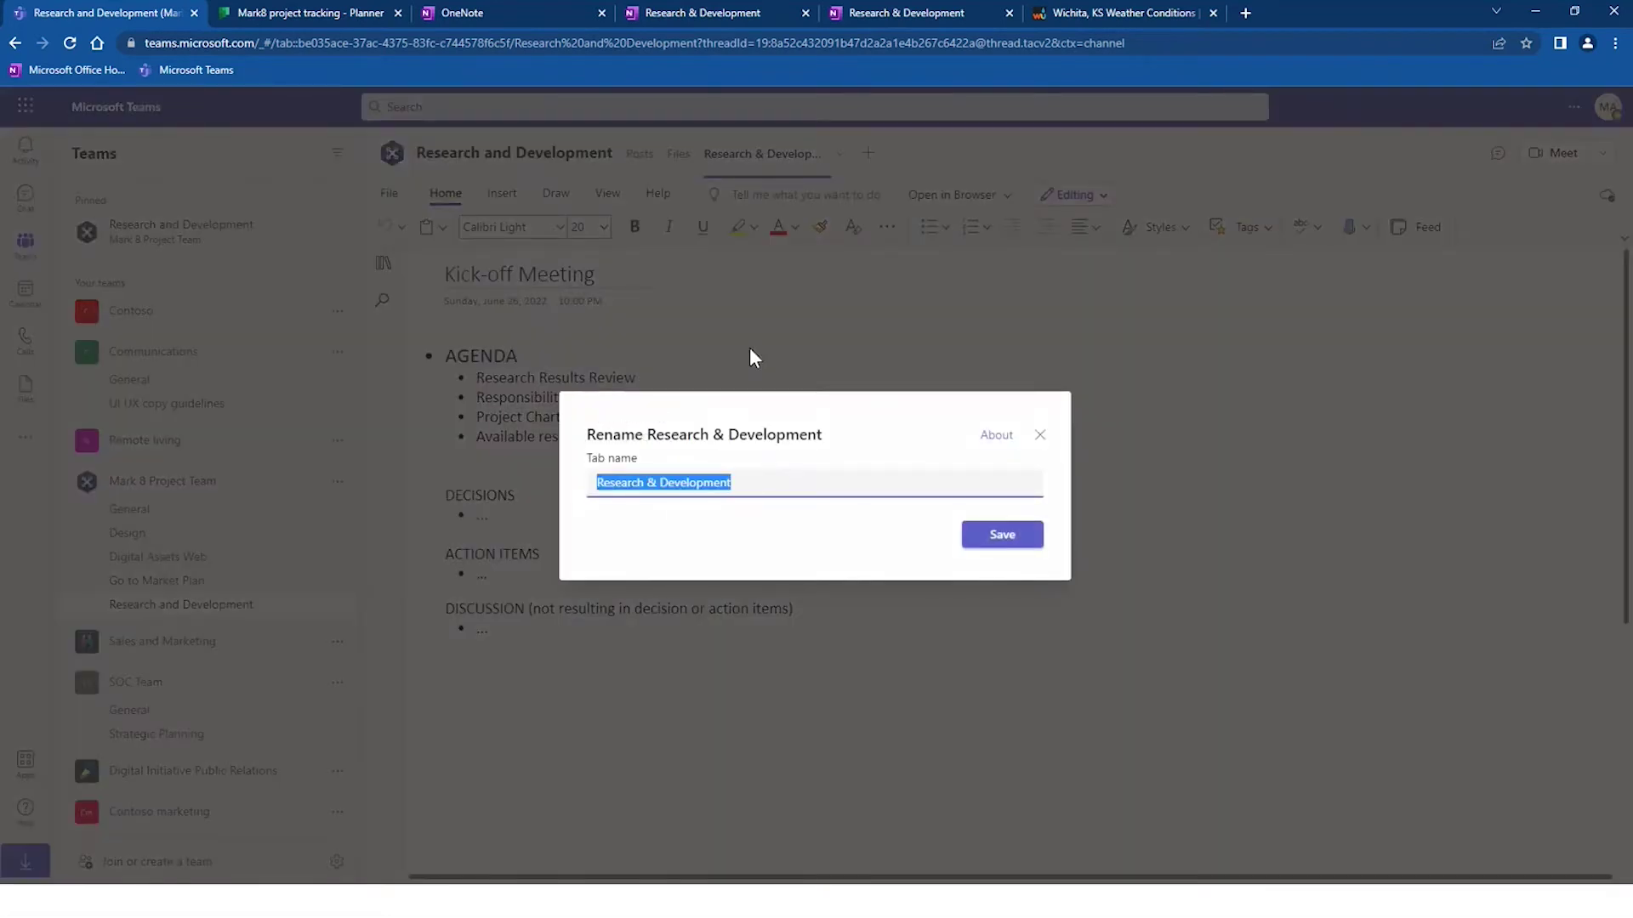
text(Noteb)
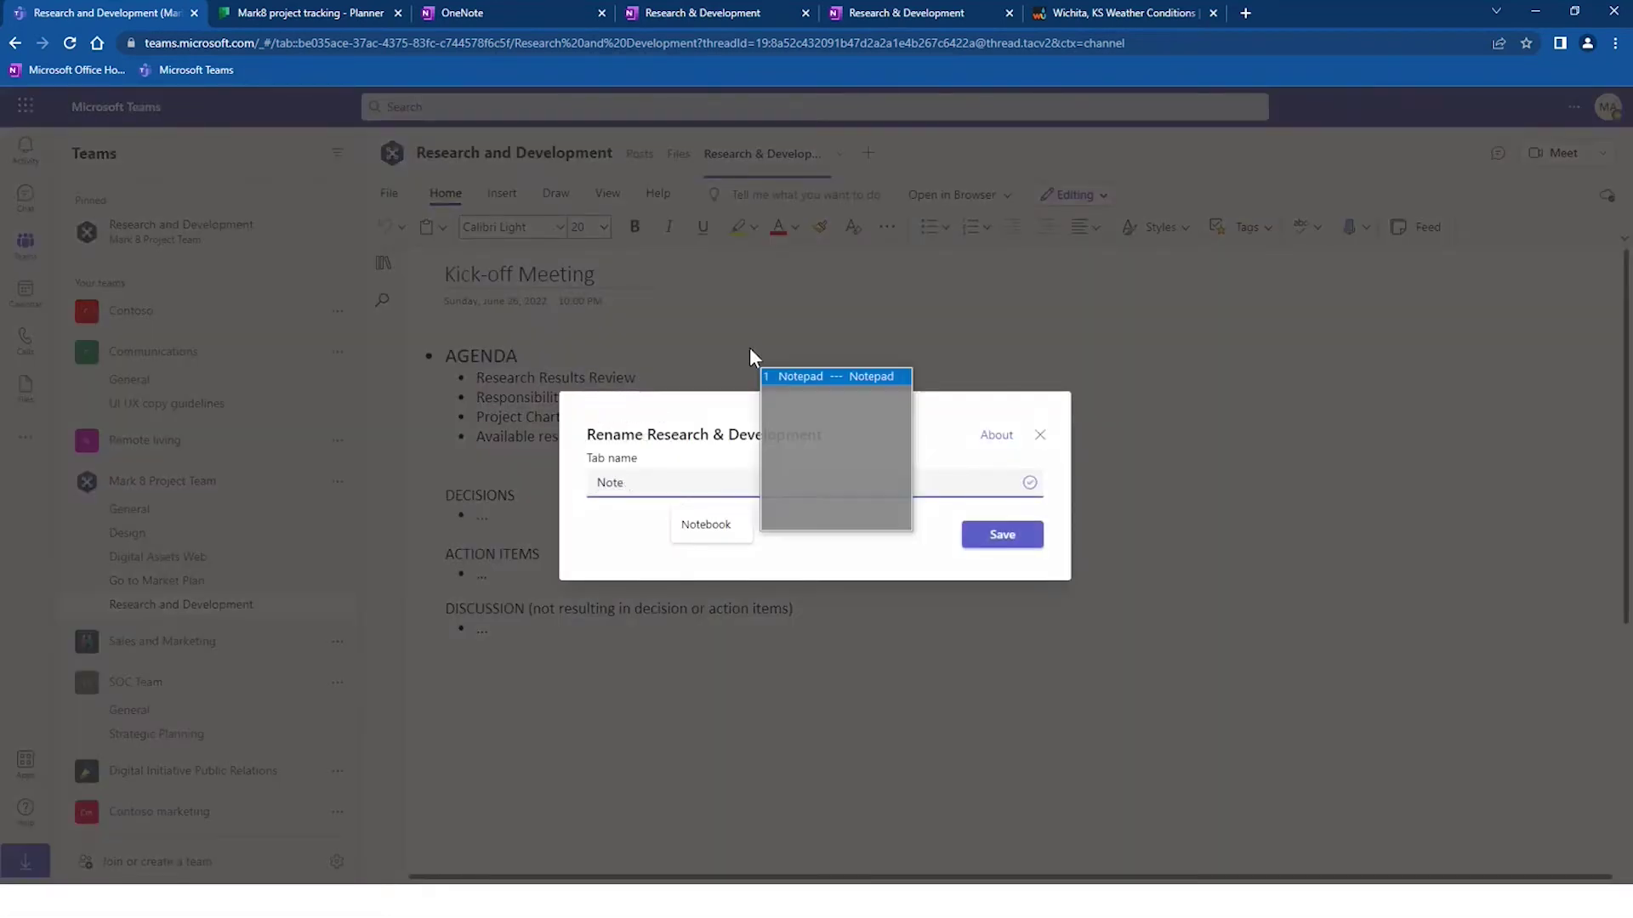
text(ook)
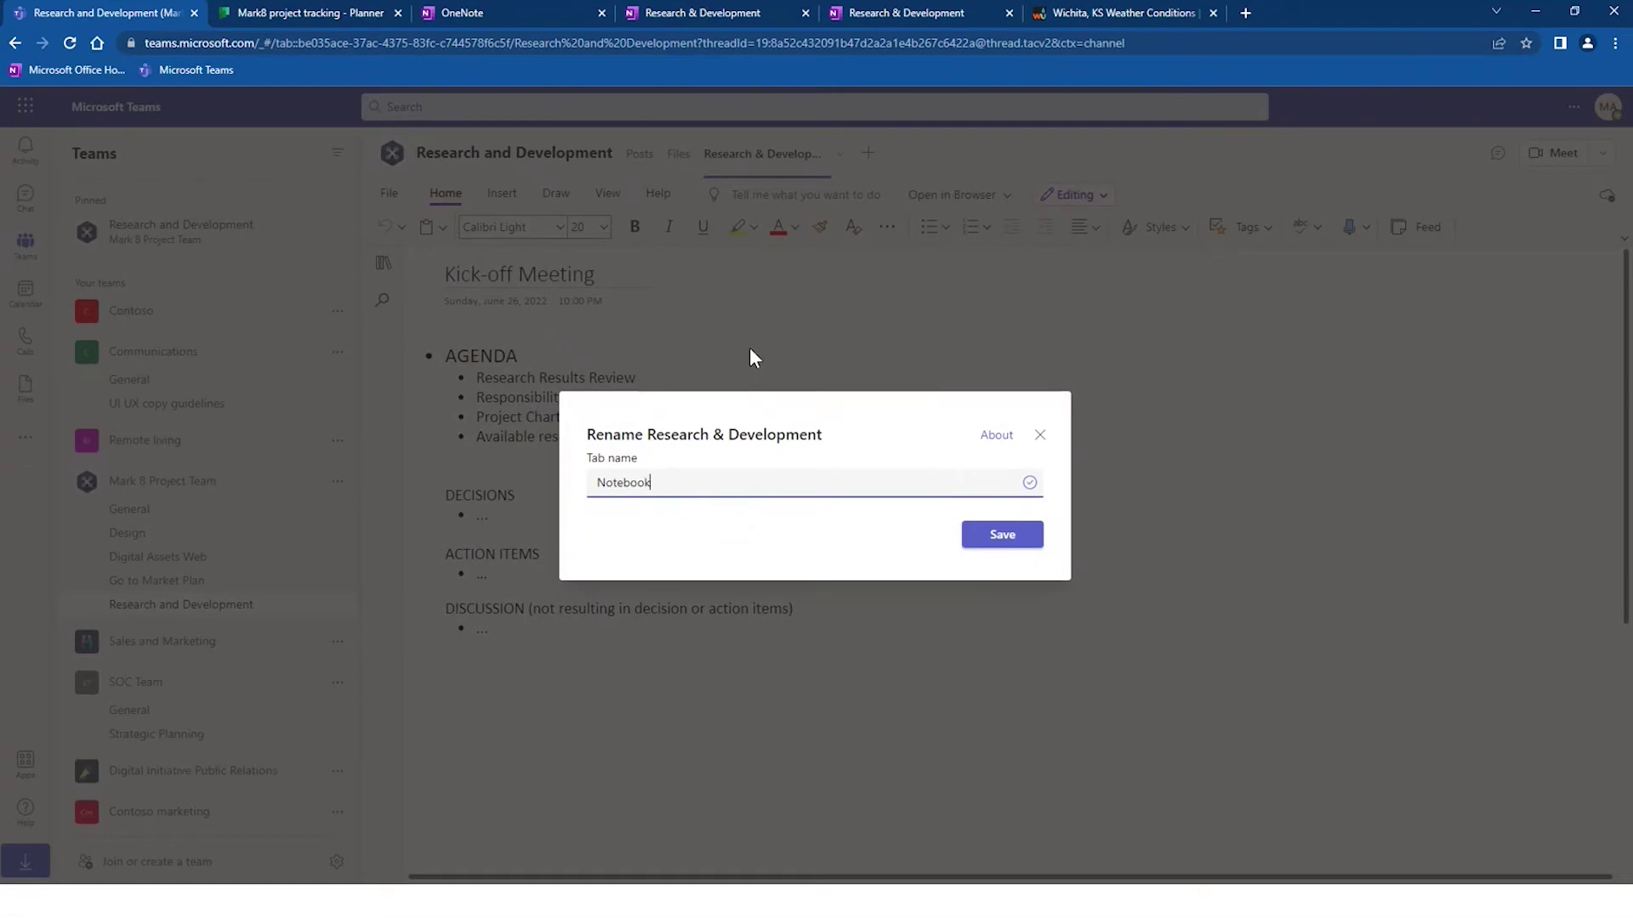
key(Return)
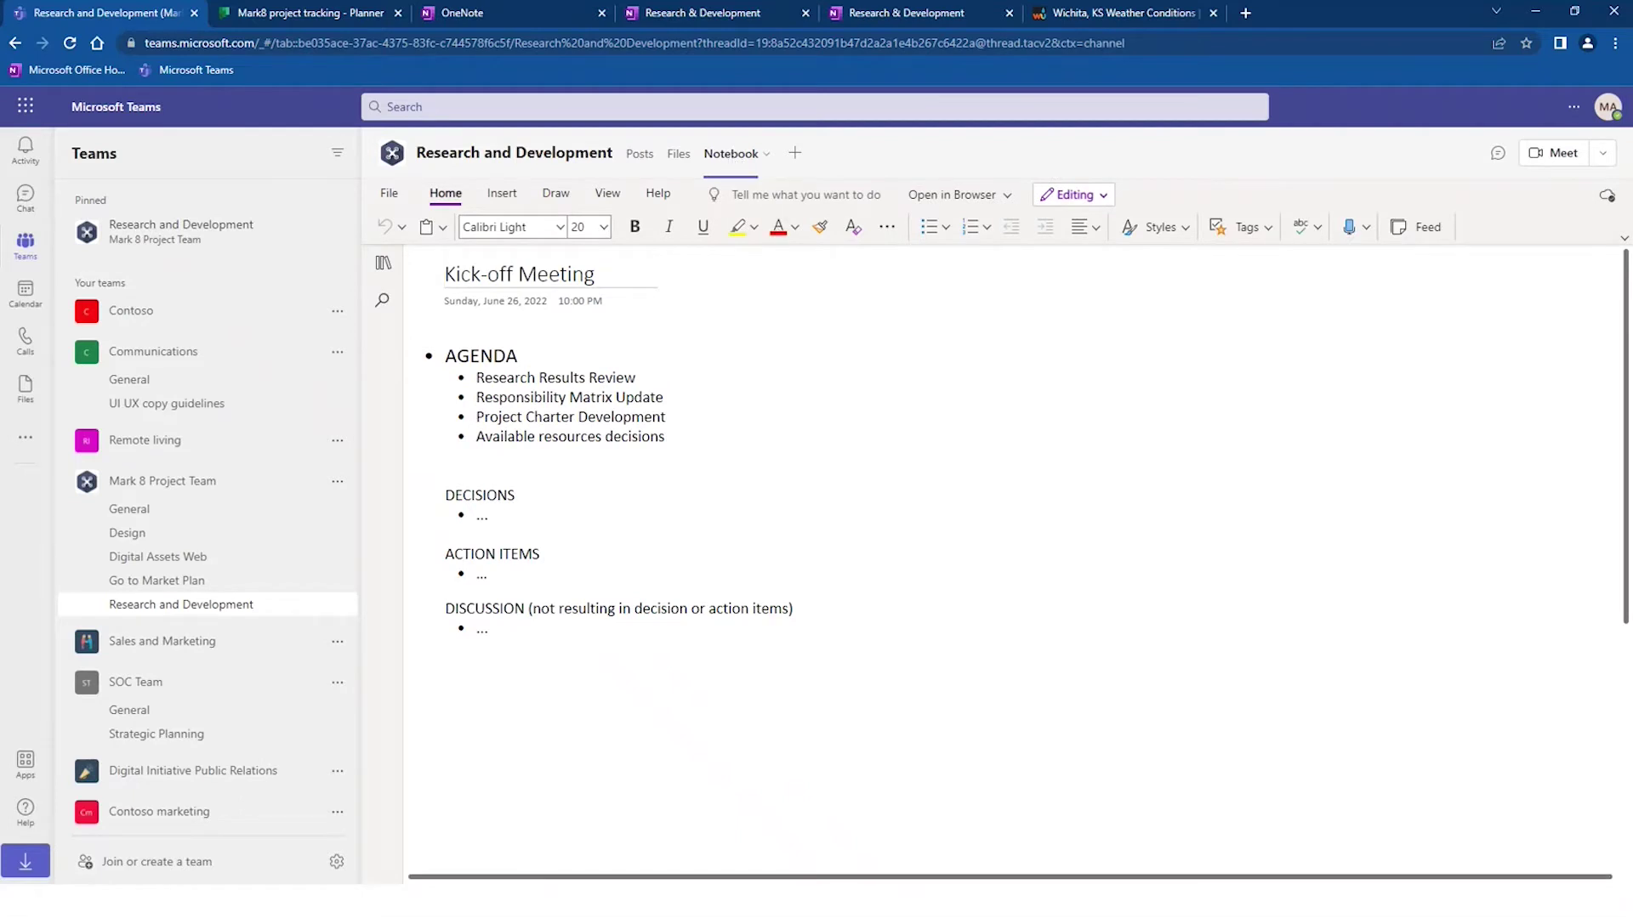
click(383, 264)
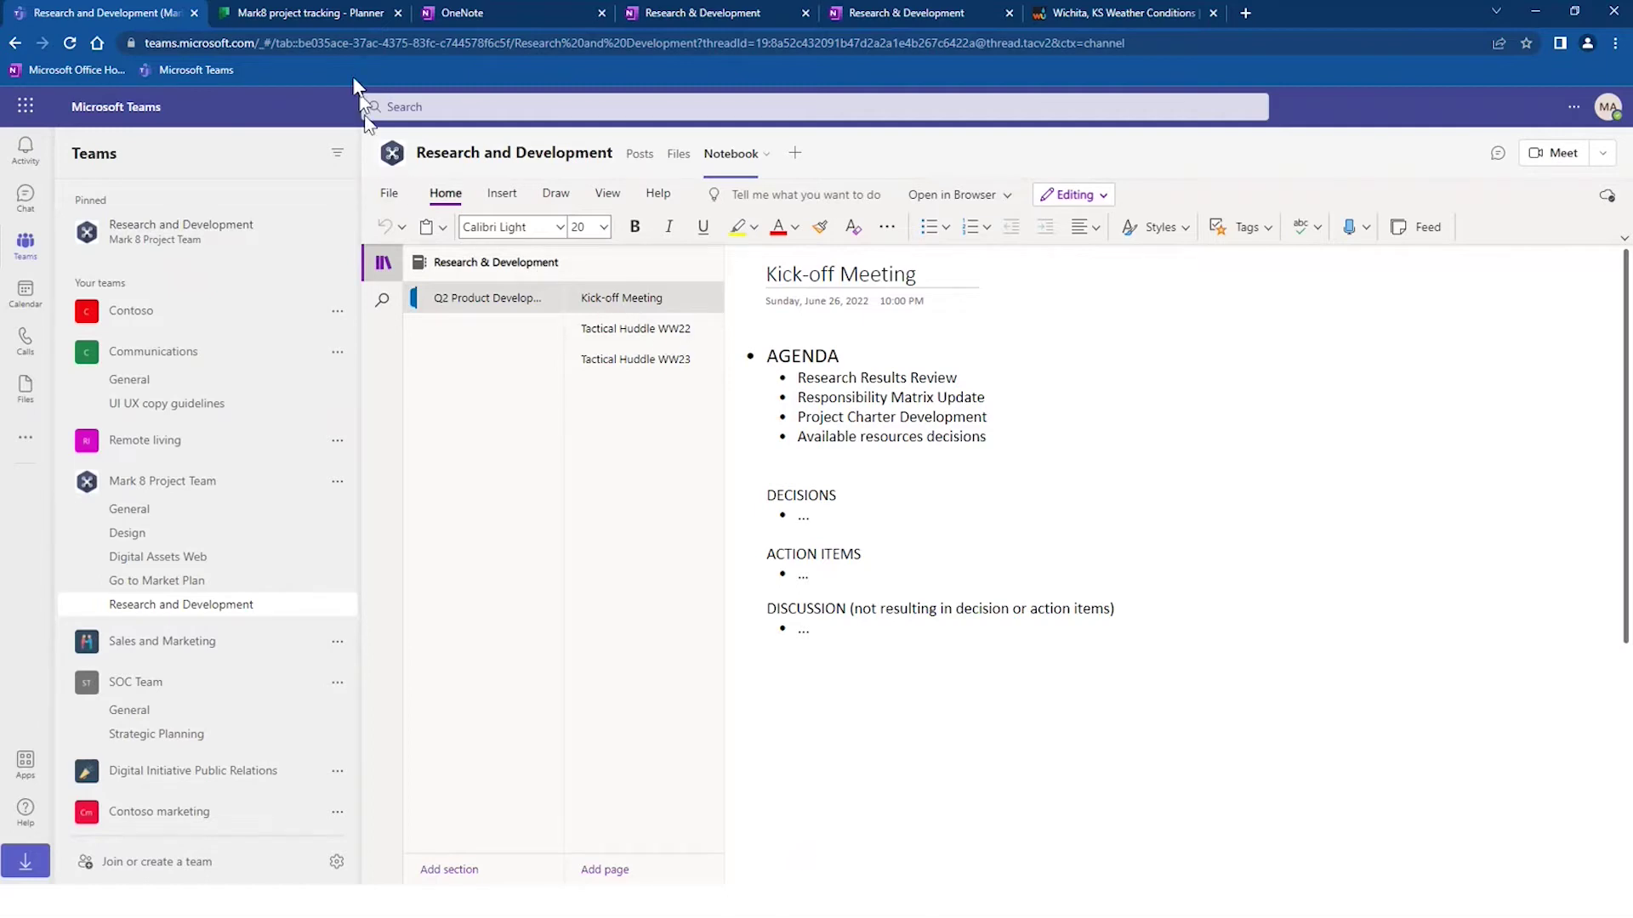
- Switch to the Mark8 project tracking plan in Planner
click(328, 18)
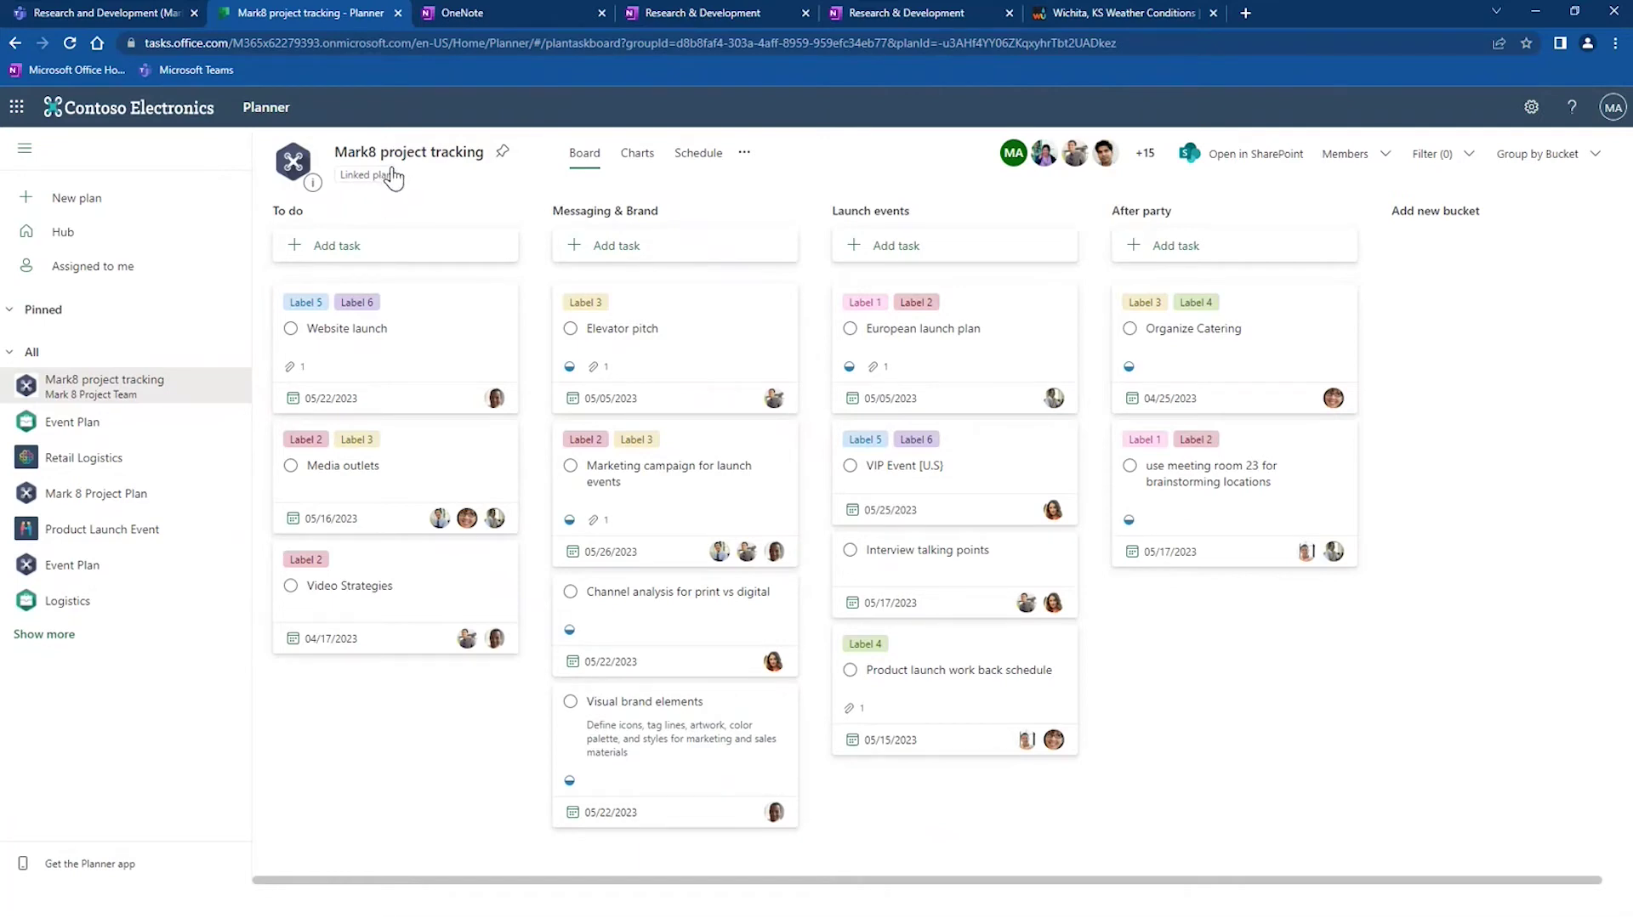
- Return from the Planner board to the Teams channel's Notebook tab
click(116, 15)
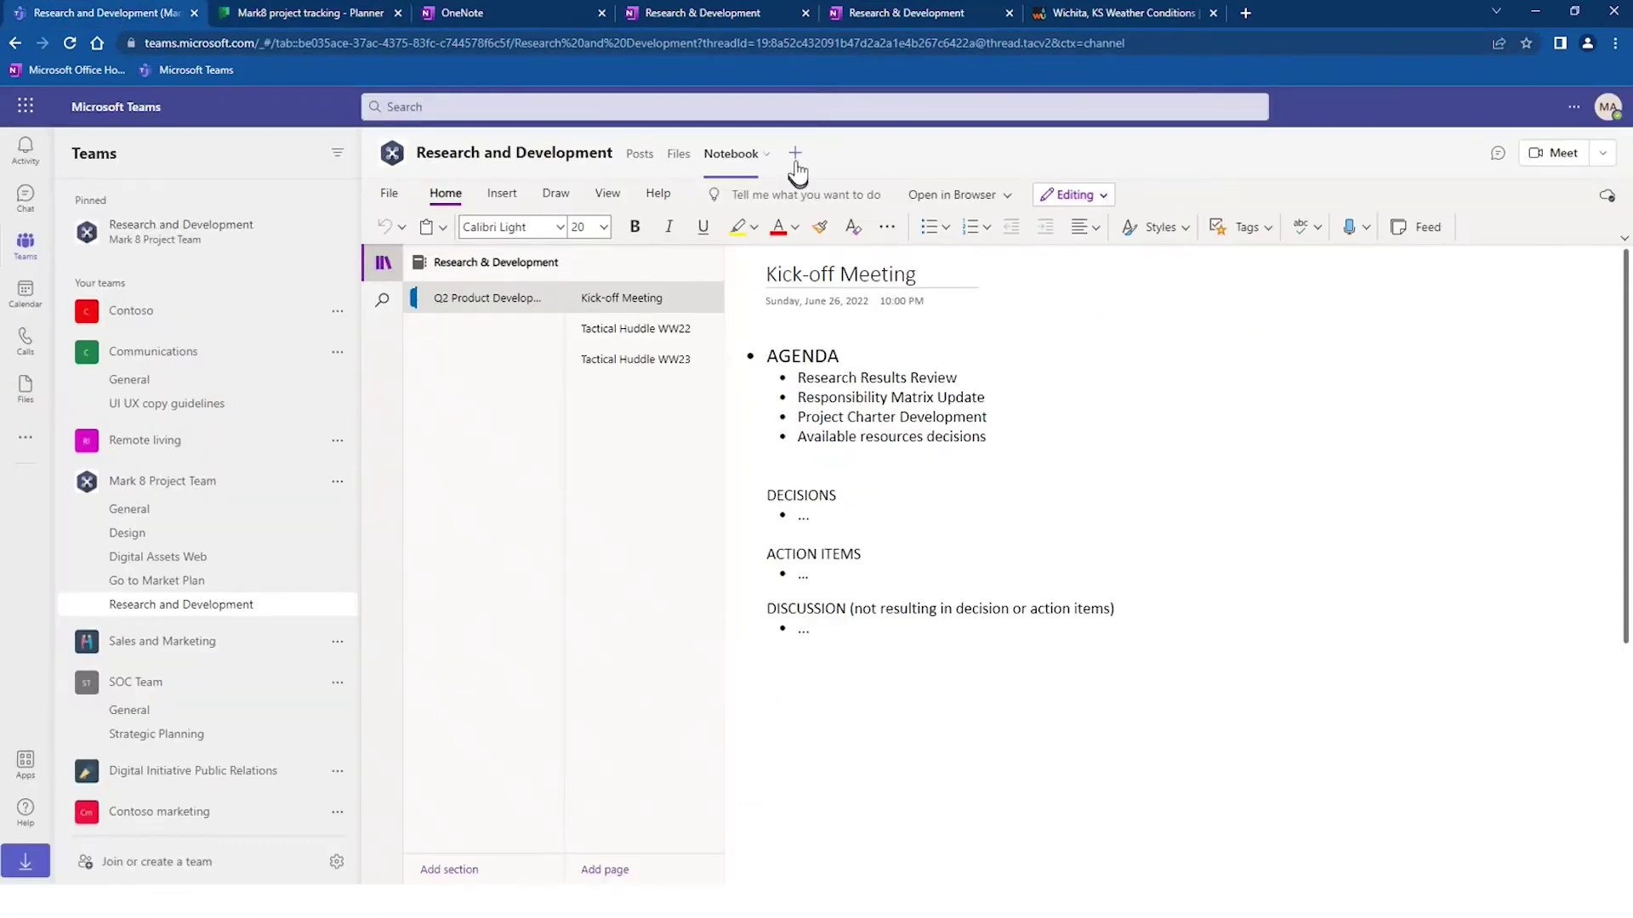
- Add a Tasks by Planner tab linked to the existing Mark8 project tracking plan
click(795, 158)
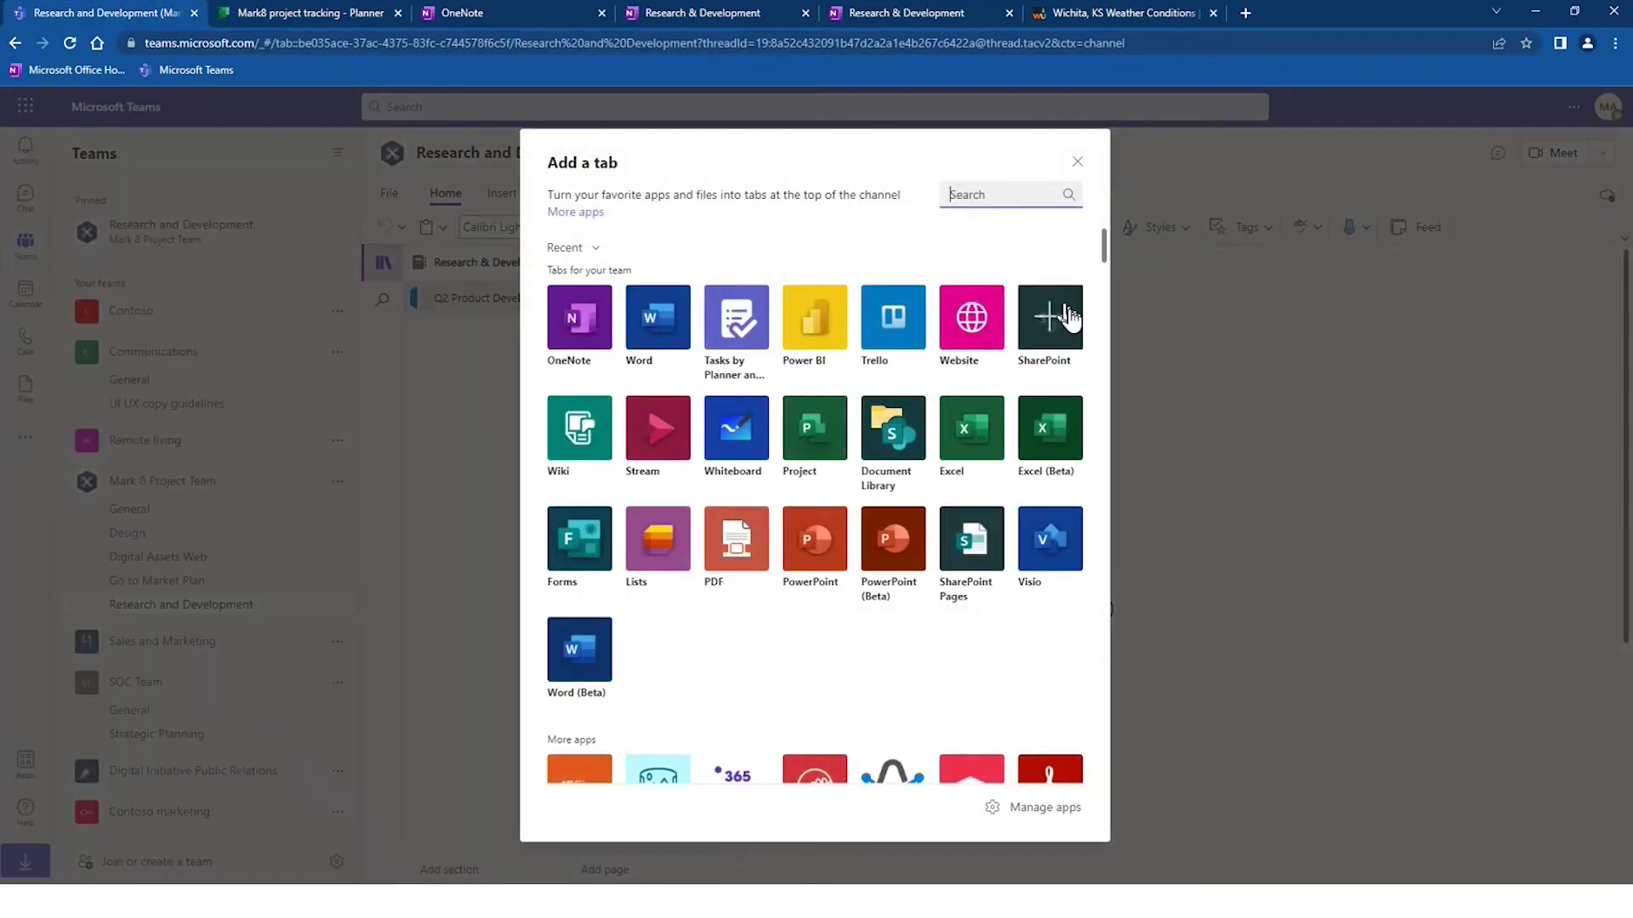
click(746, 332)
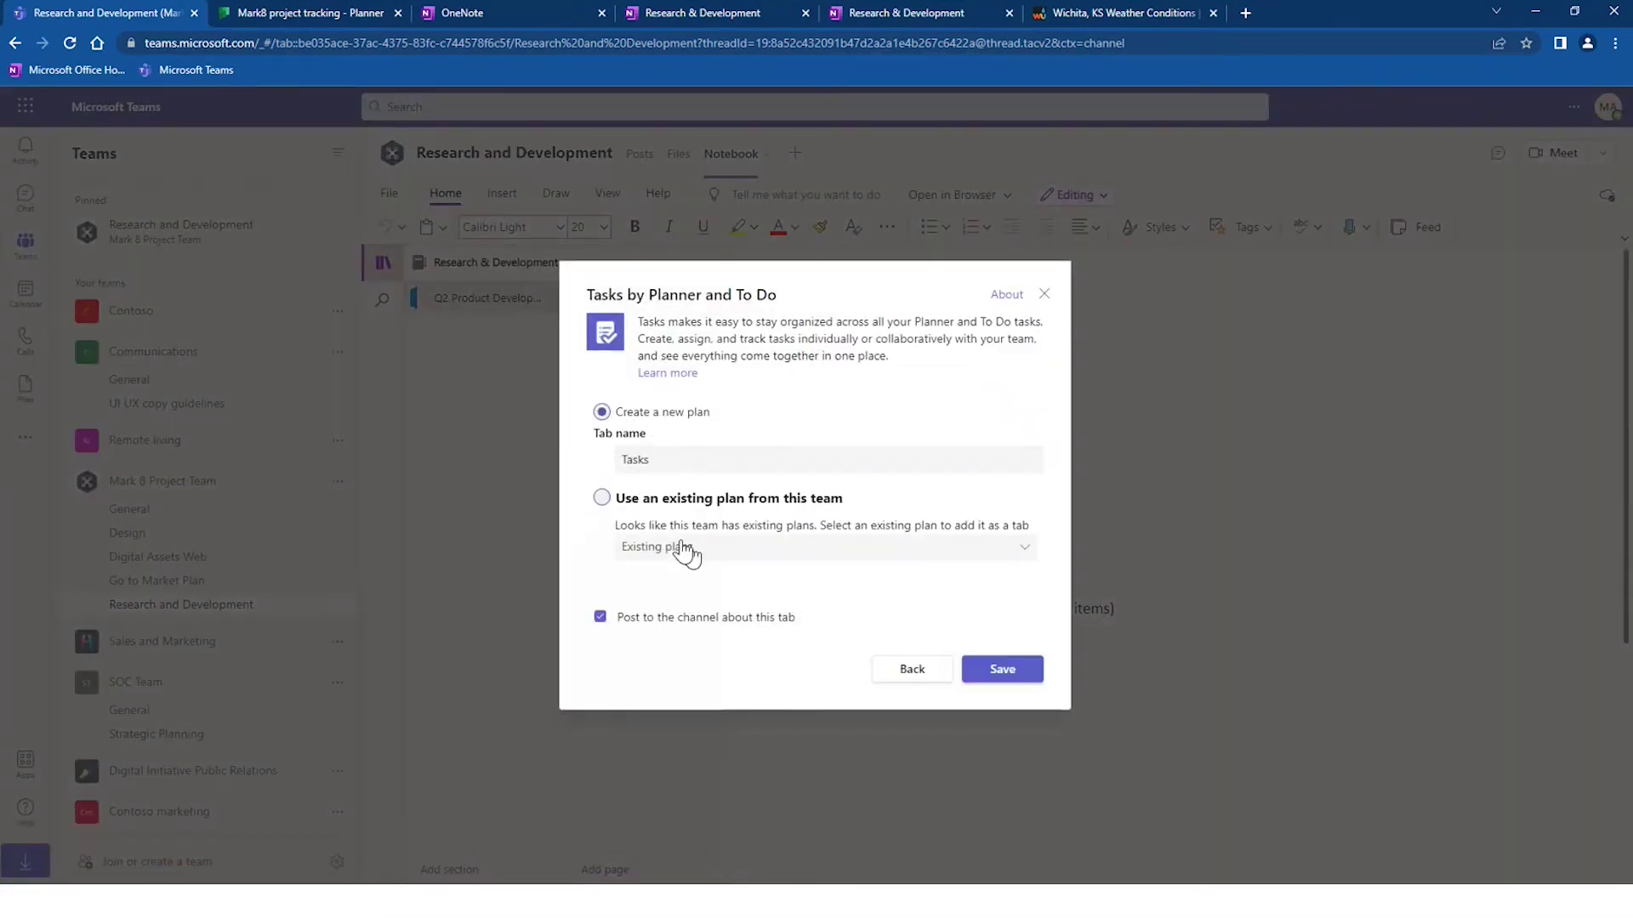
click(601, 499)
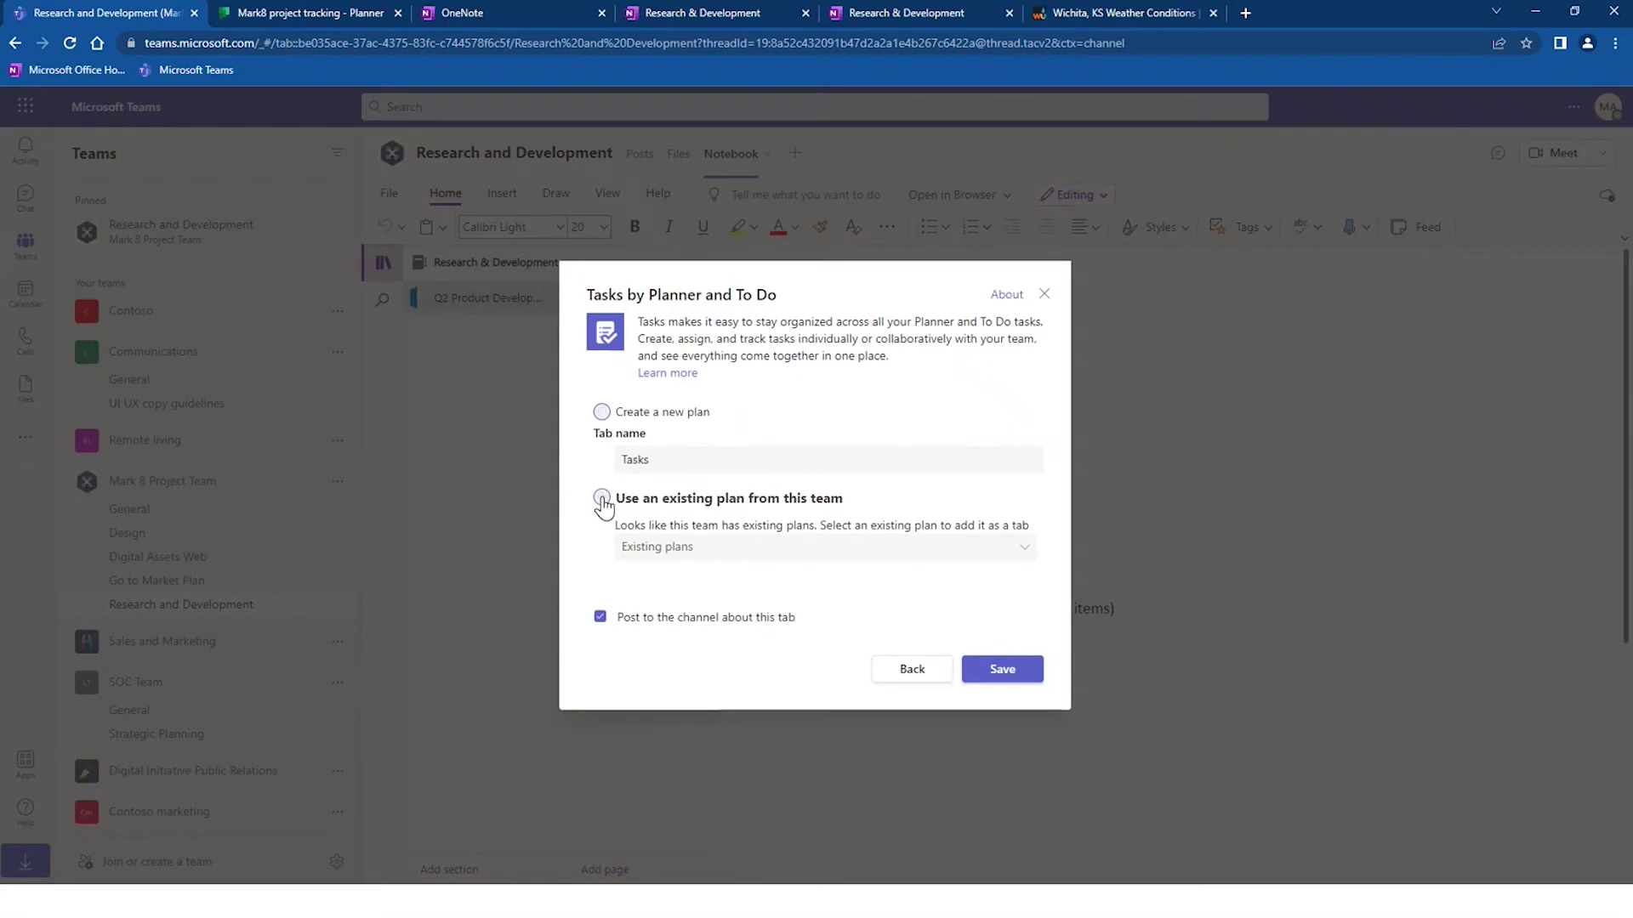
click(652, 553)
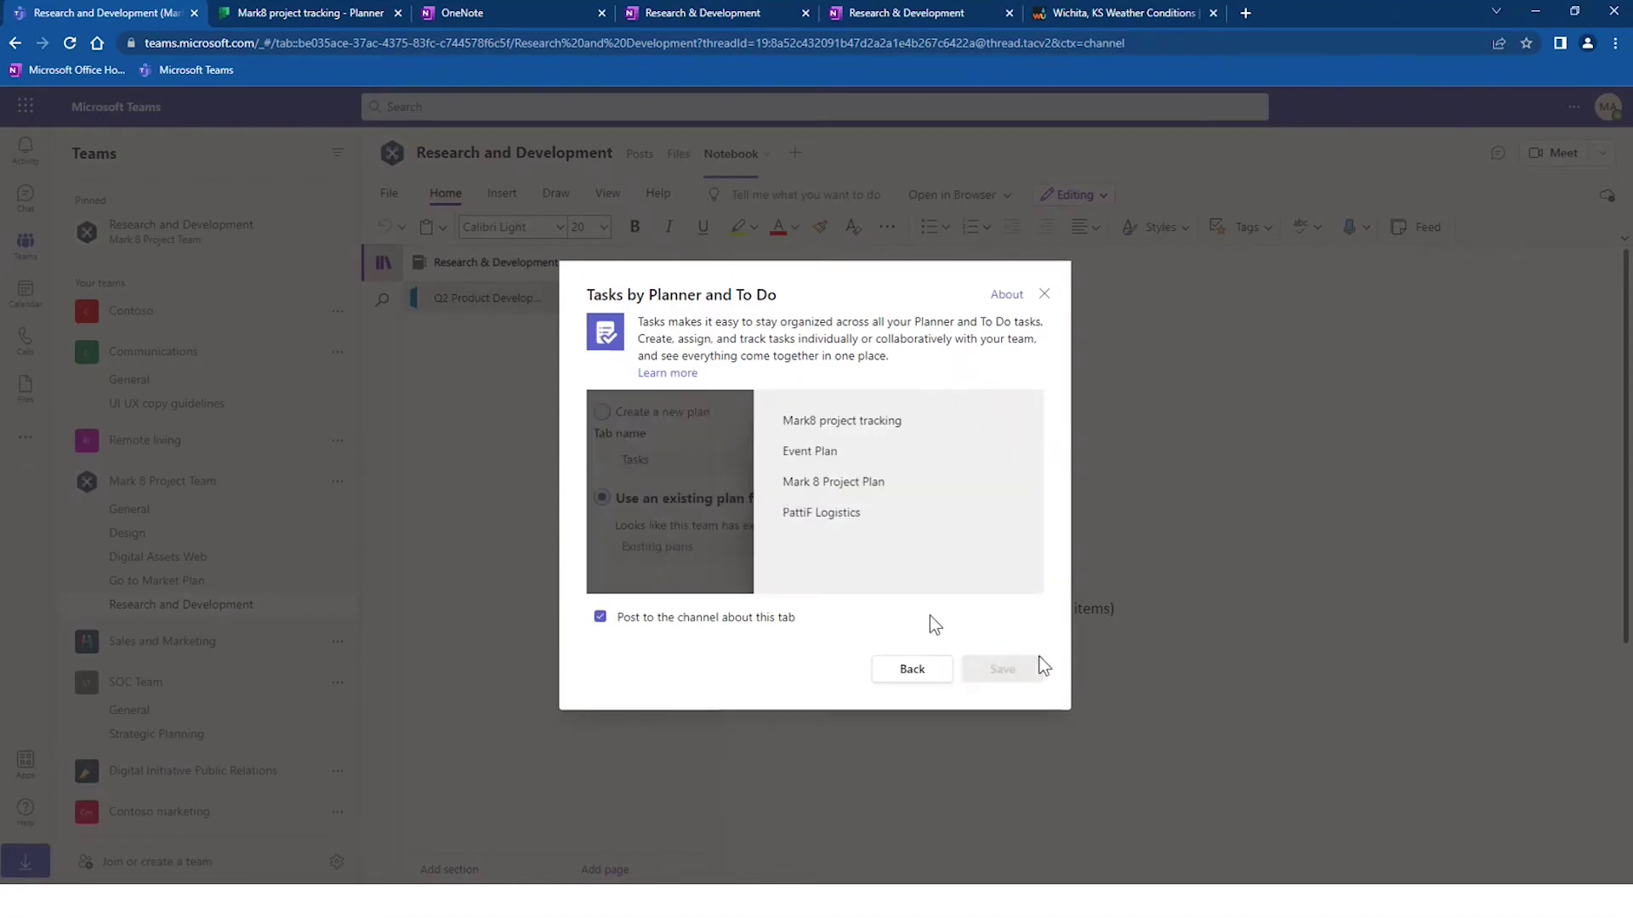
click(852, 423)
click(990, 667)
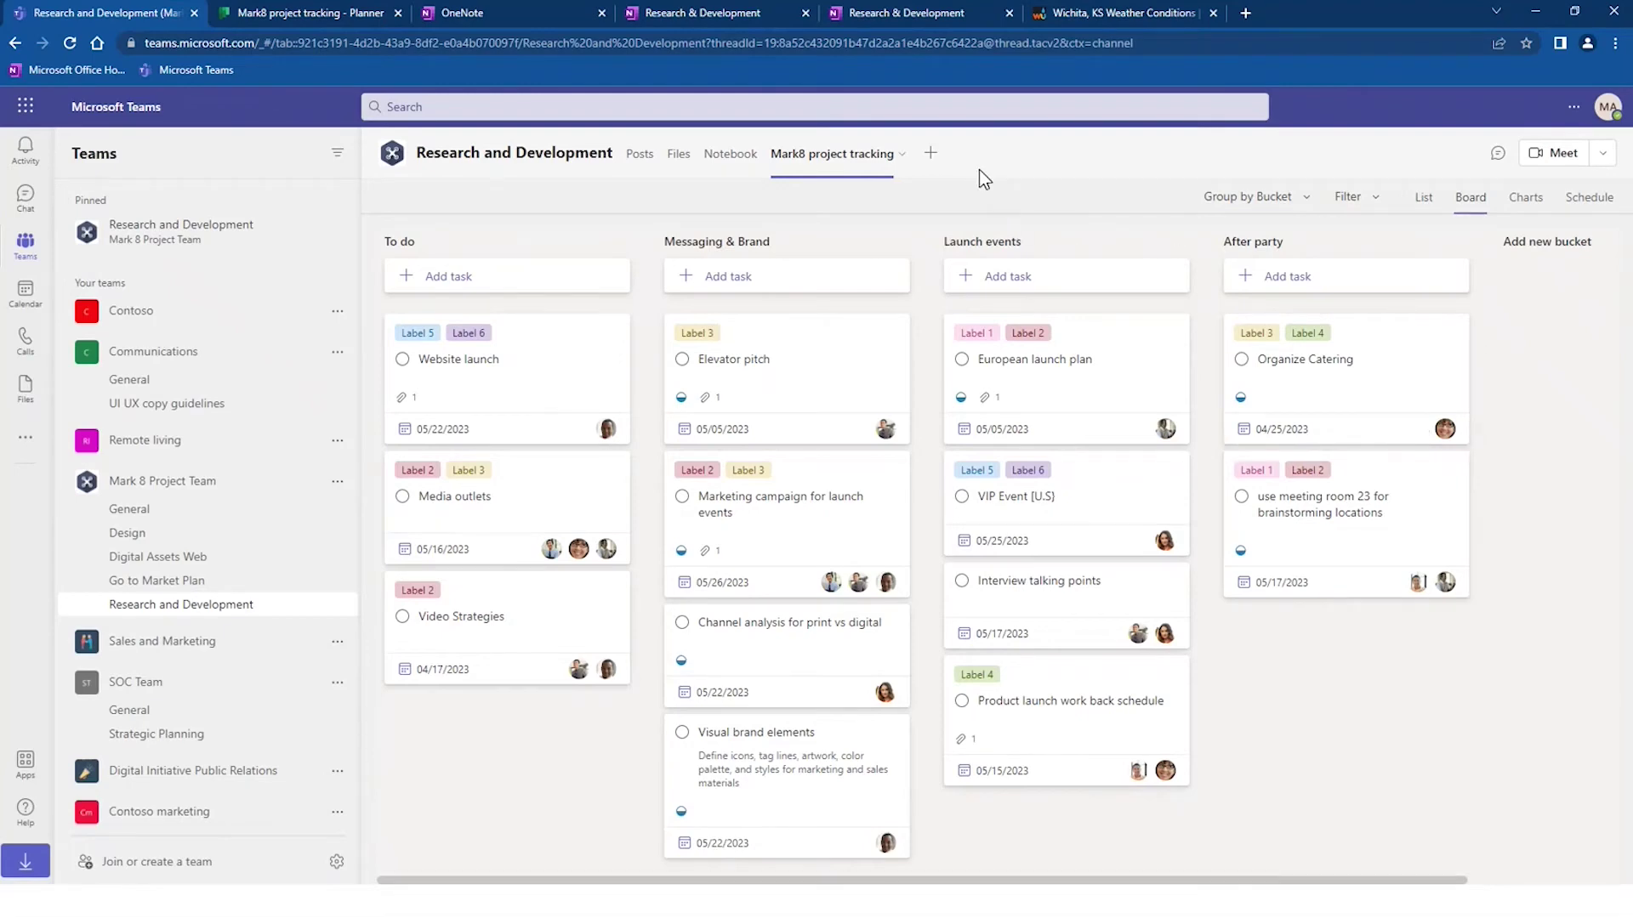
click(932, 158)
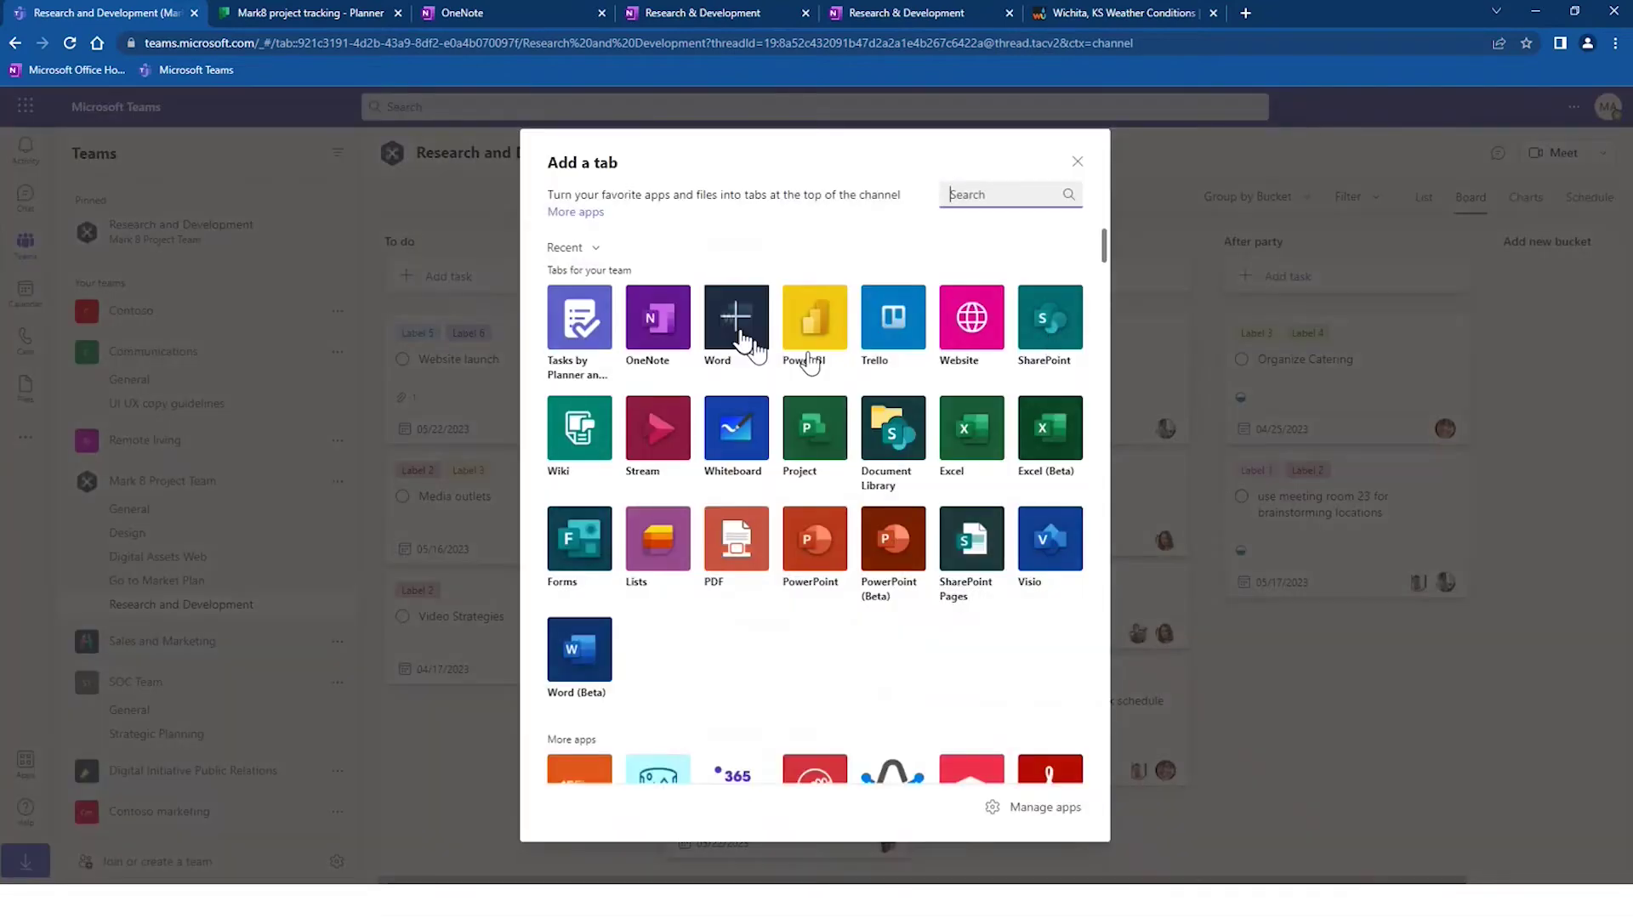
- Add an Operations Analytics Power BI tab from the Mark8ProjectTeam workspace
click(813, 319)
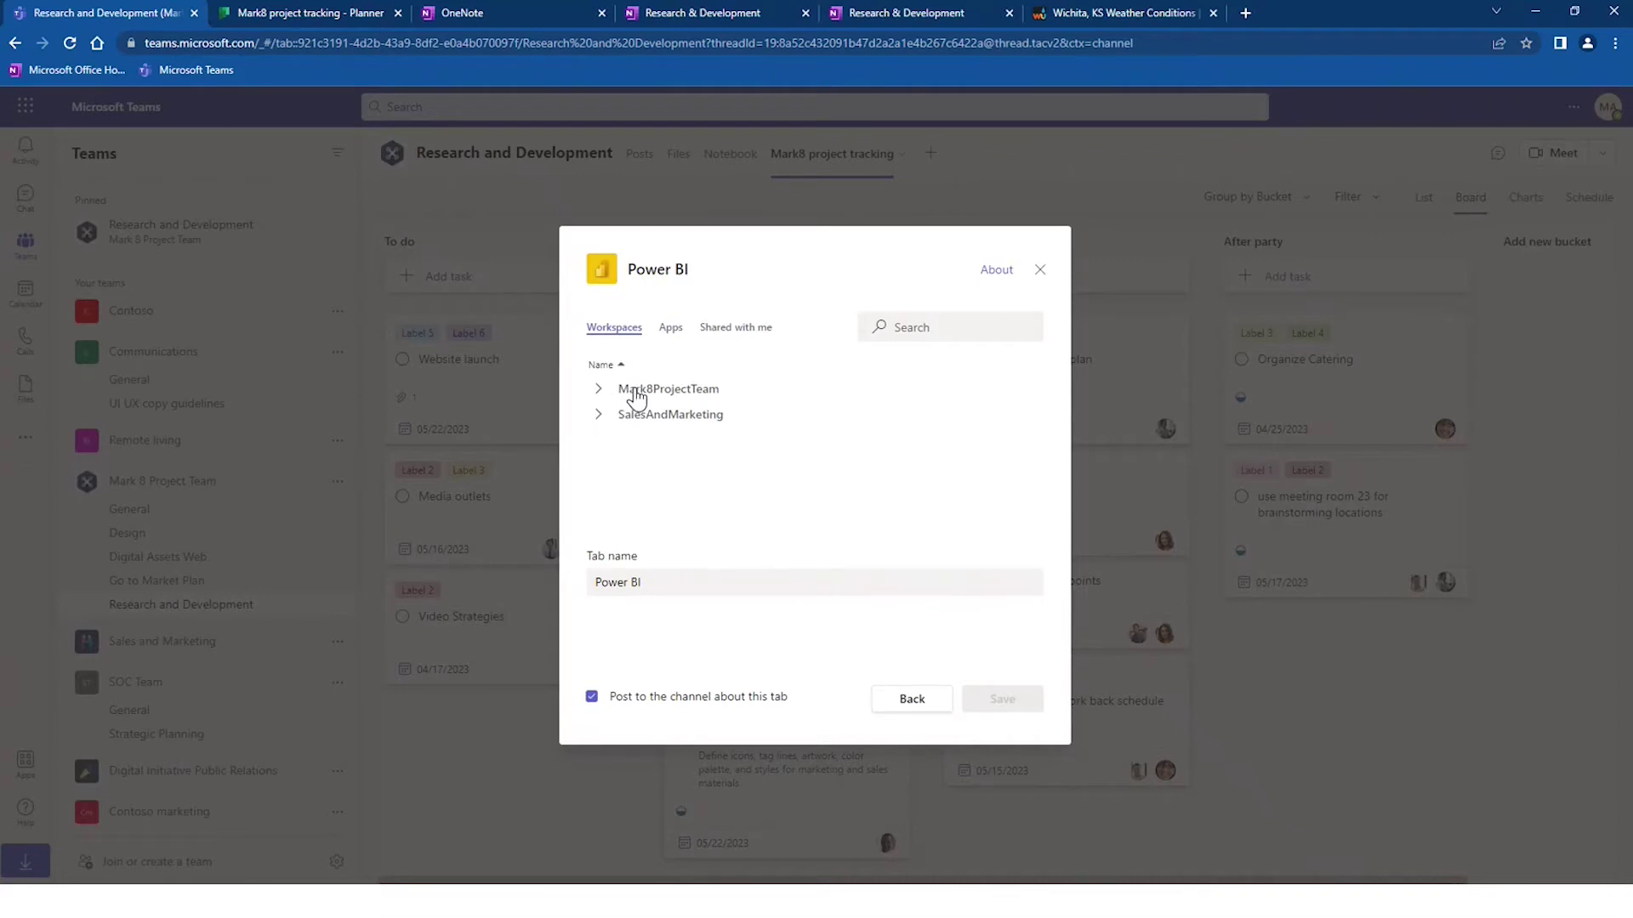
click(636, 393)
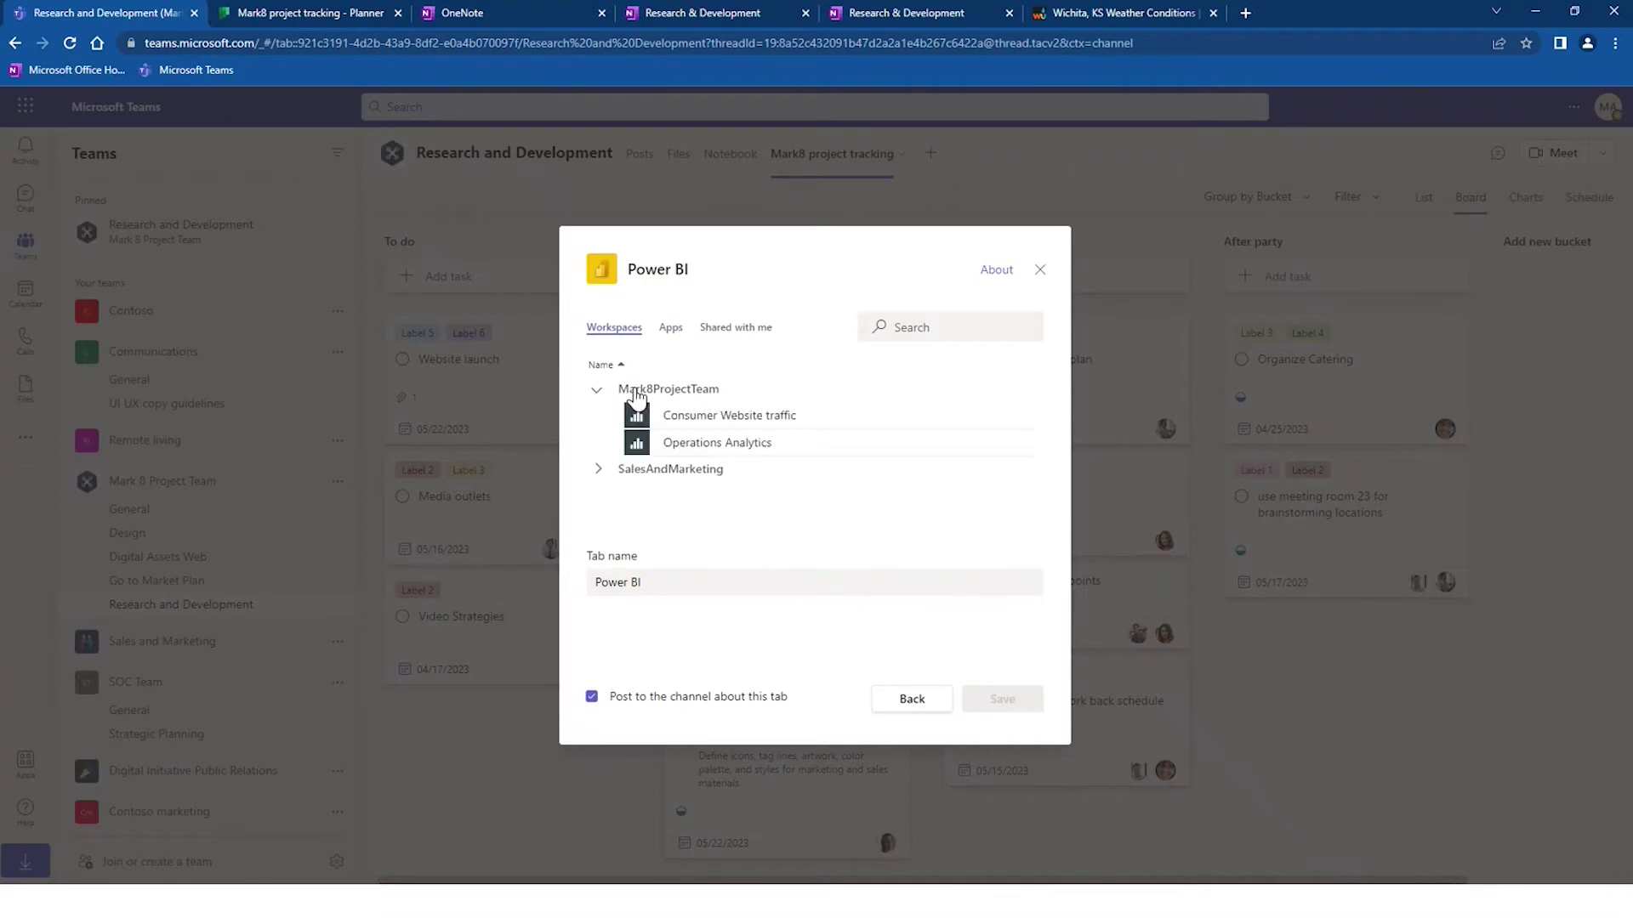
click(689, 444)
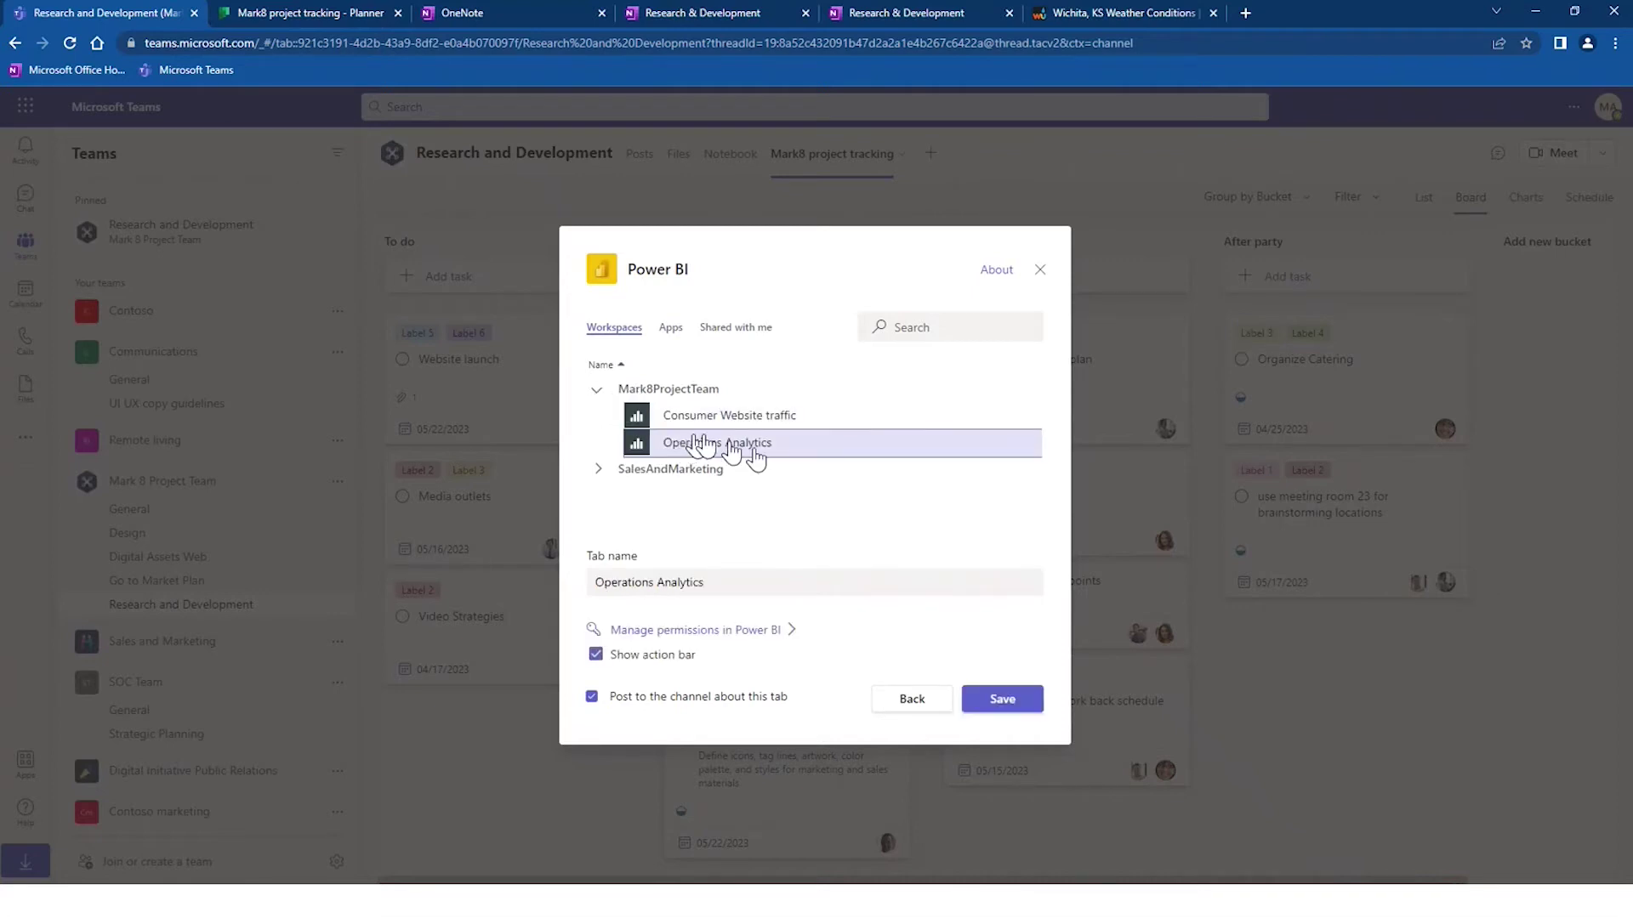
click(996, 702)
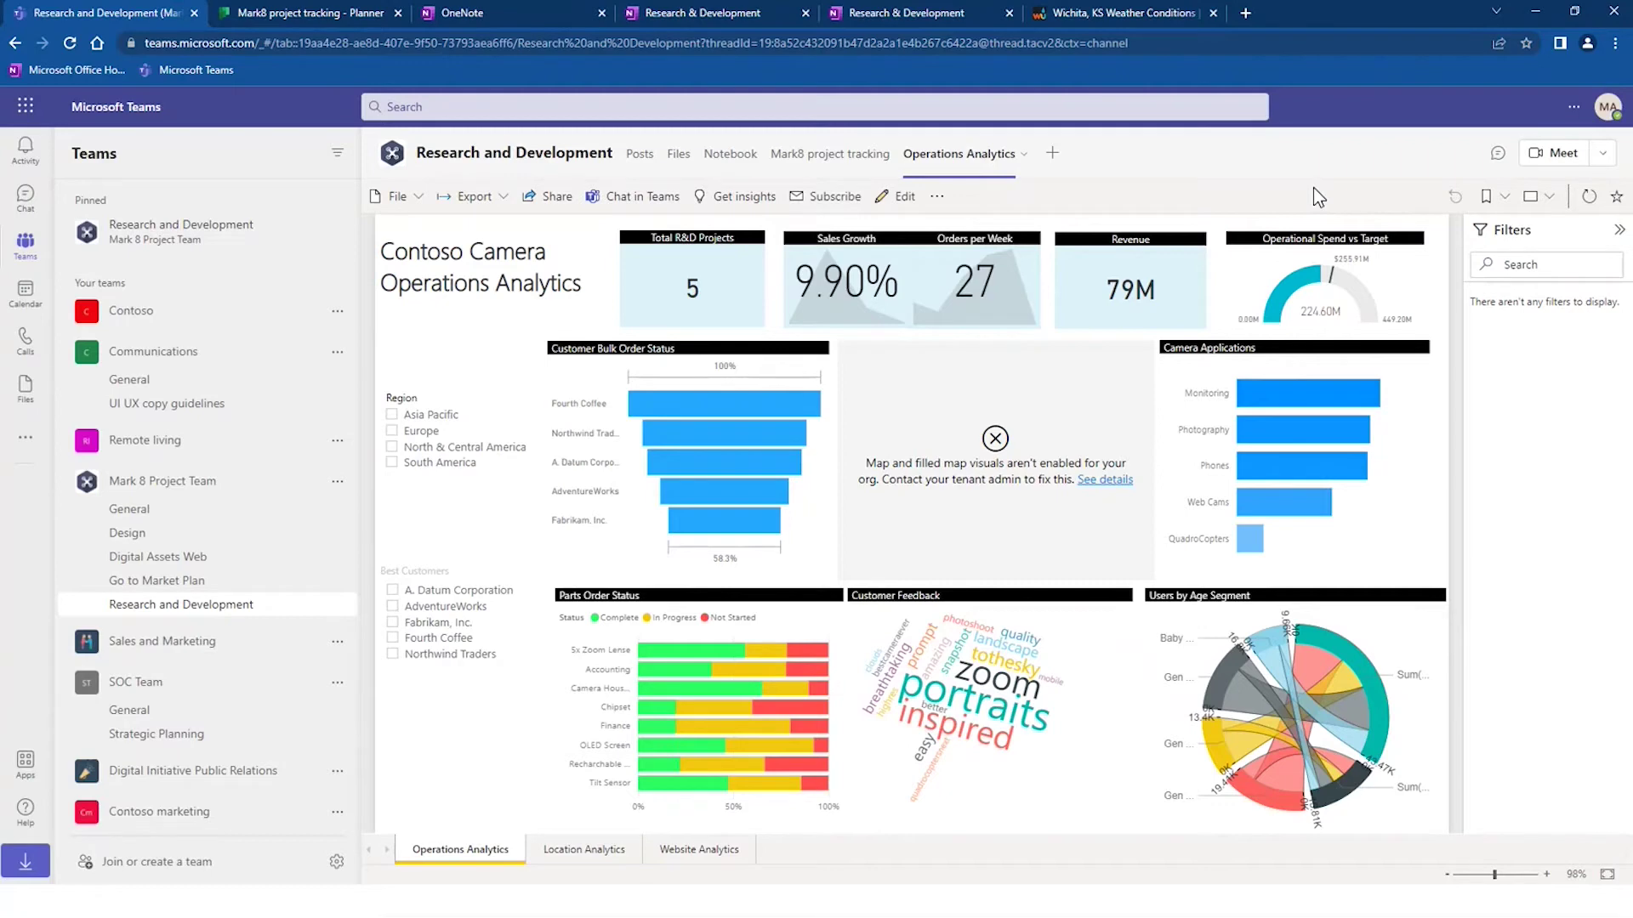
click(1053, 157)
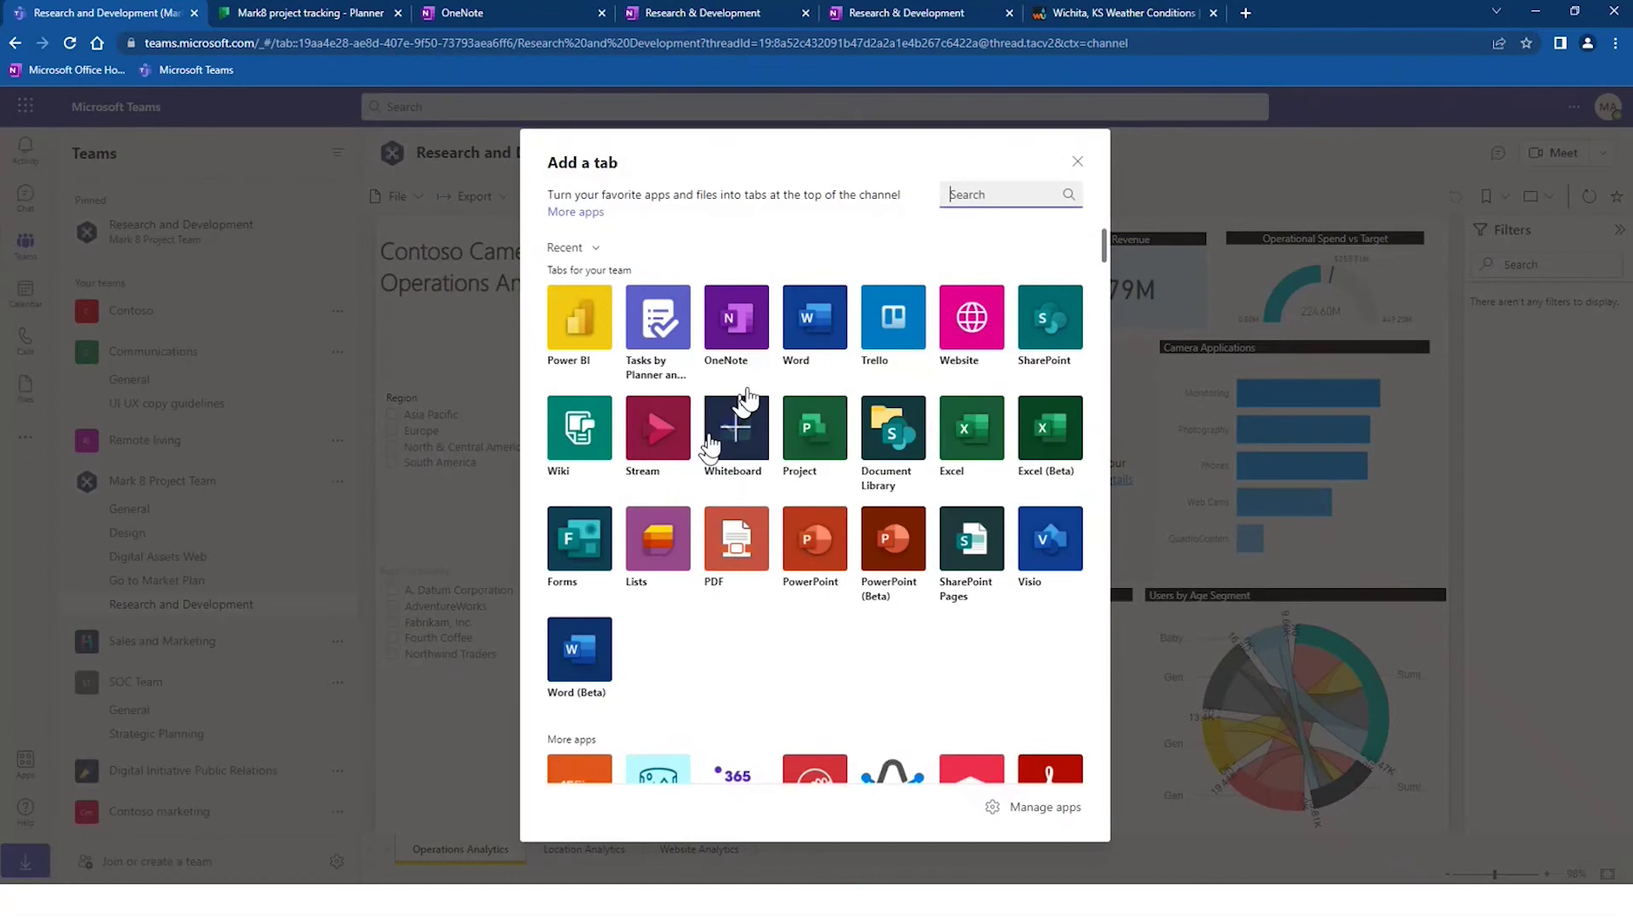
- Add a Trello tab showing the Marketing board
click(897, 315)
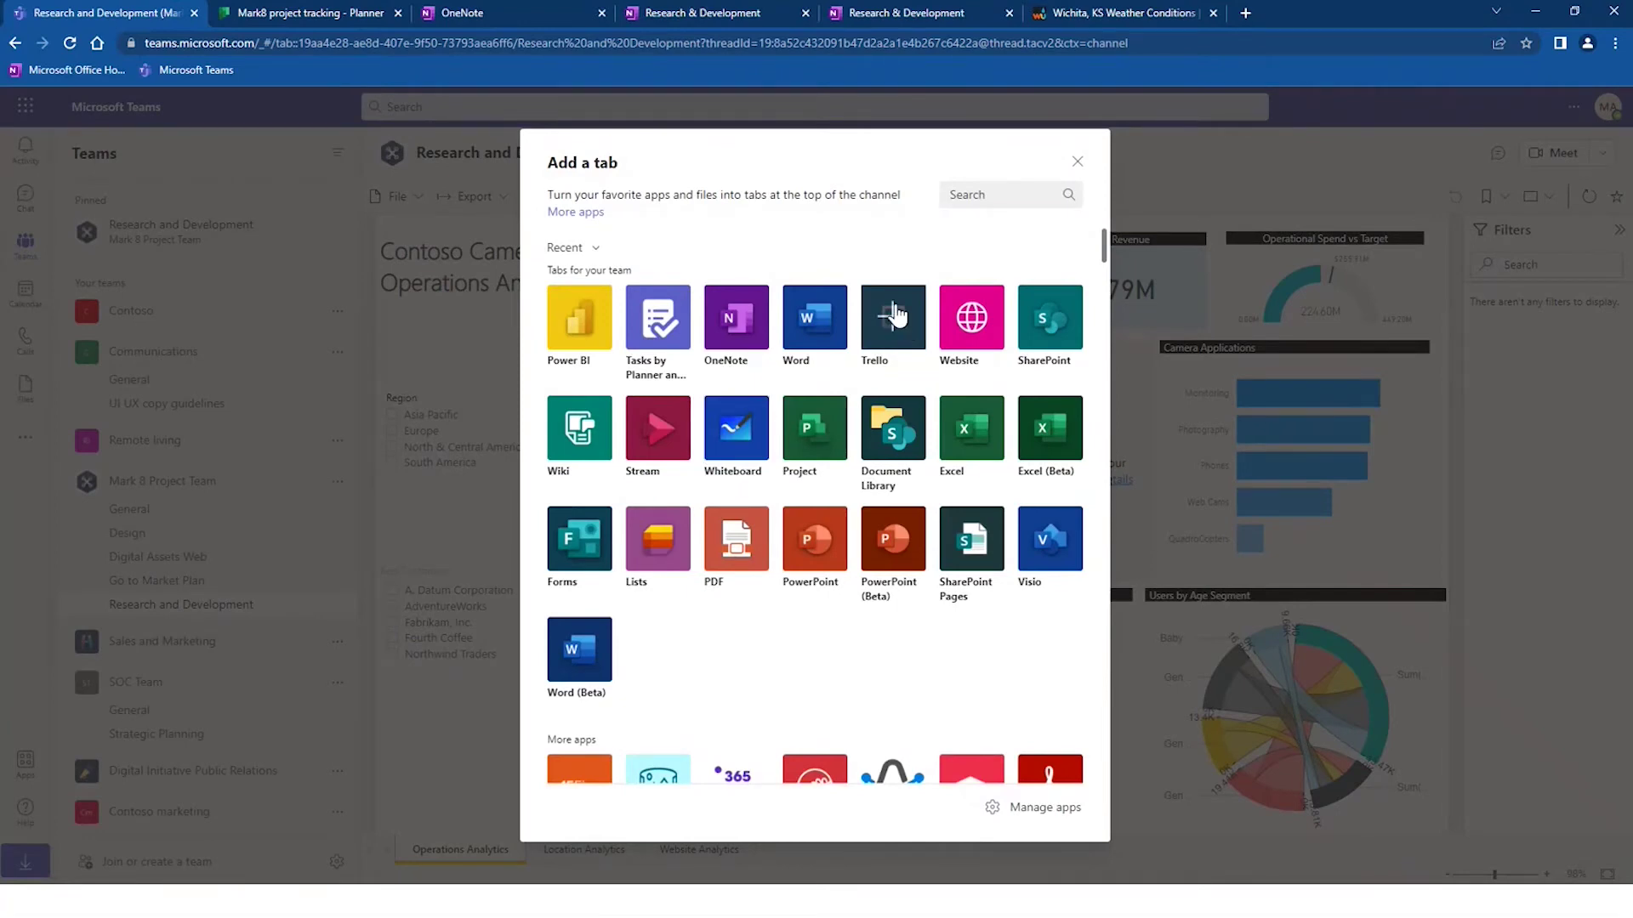
scroll(765, 746, down, 3)
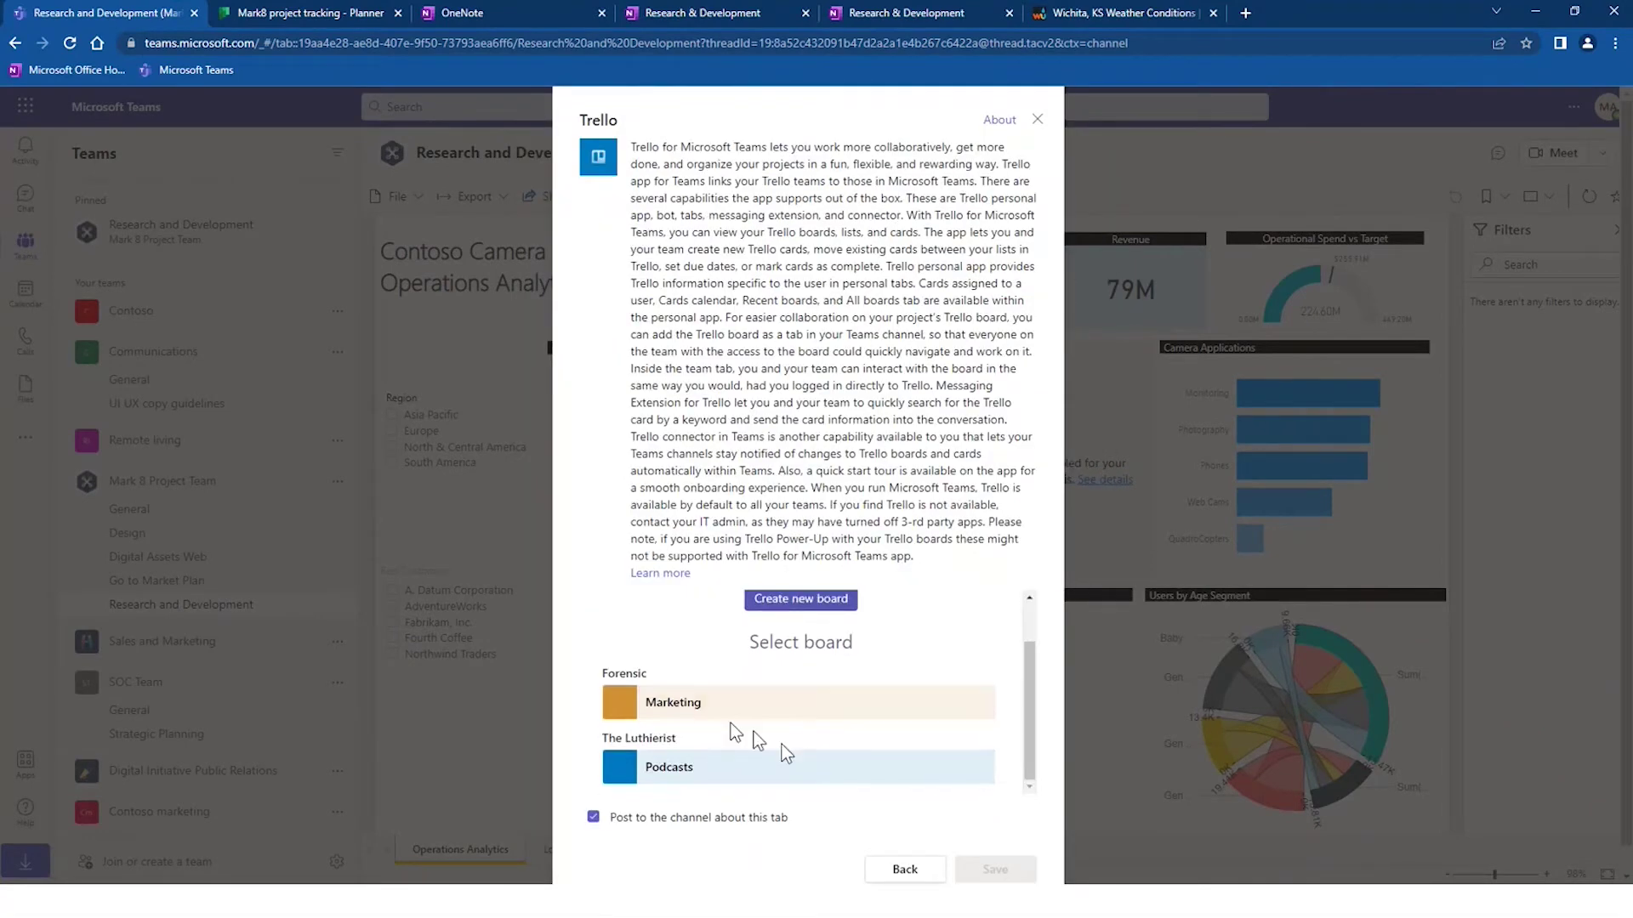
click(648, 707)
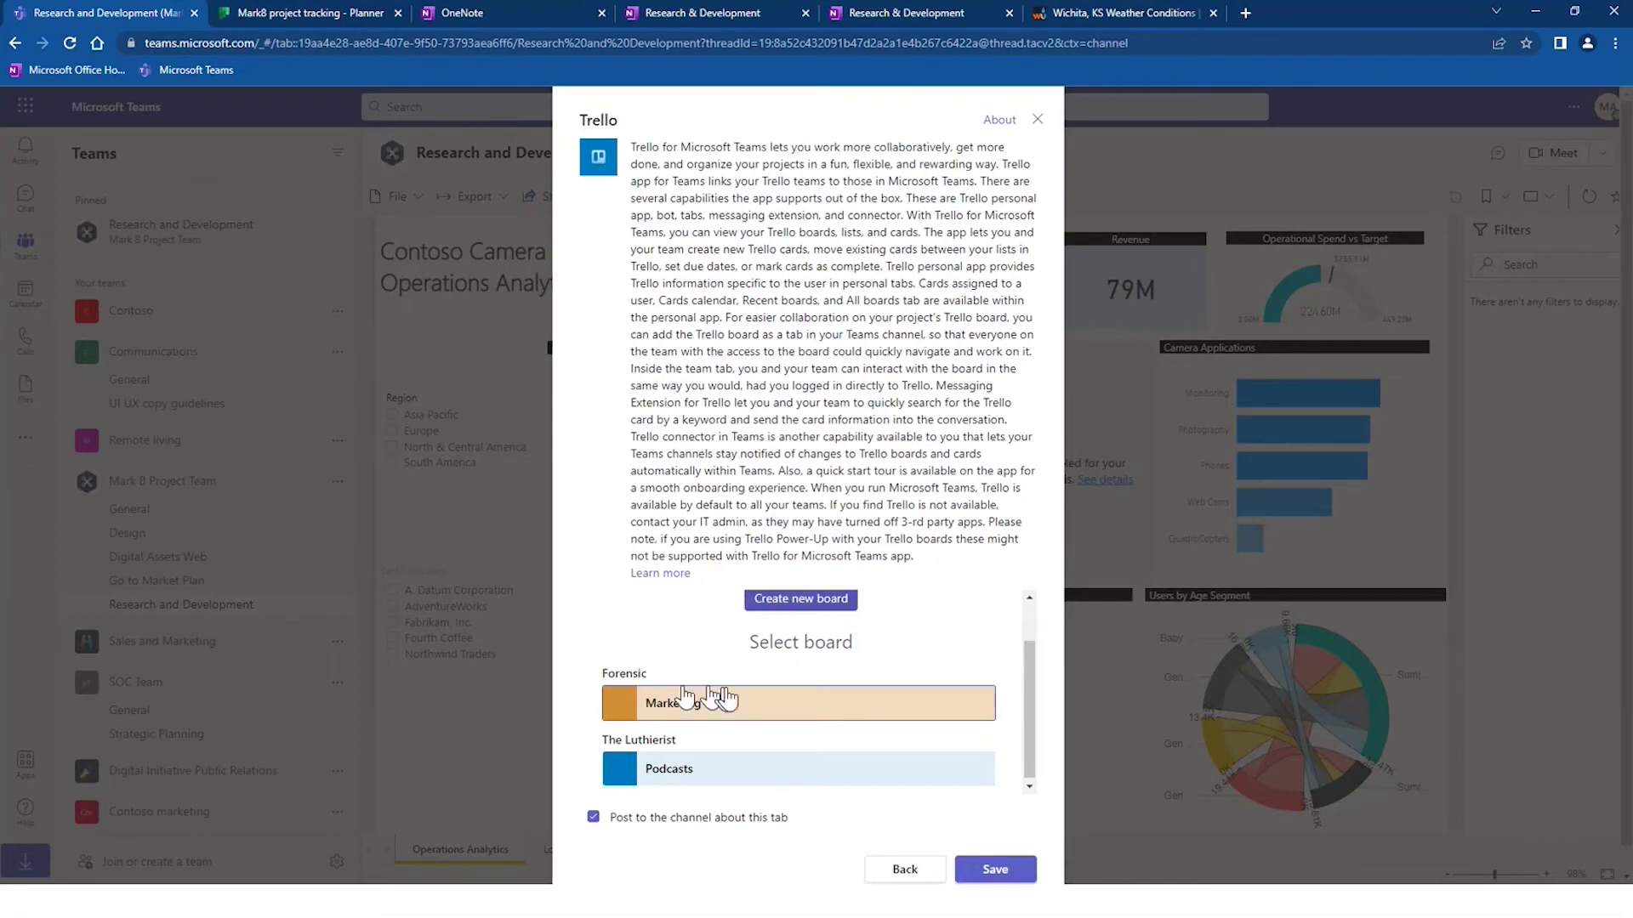
click(987, 872)
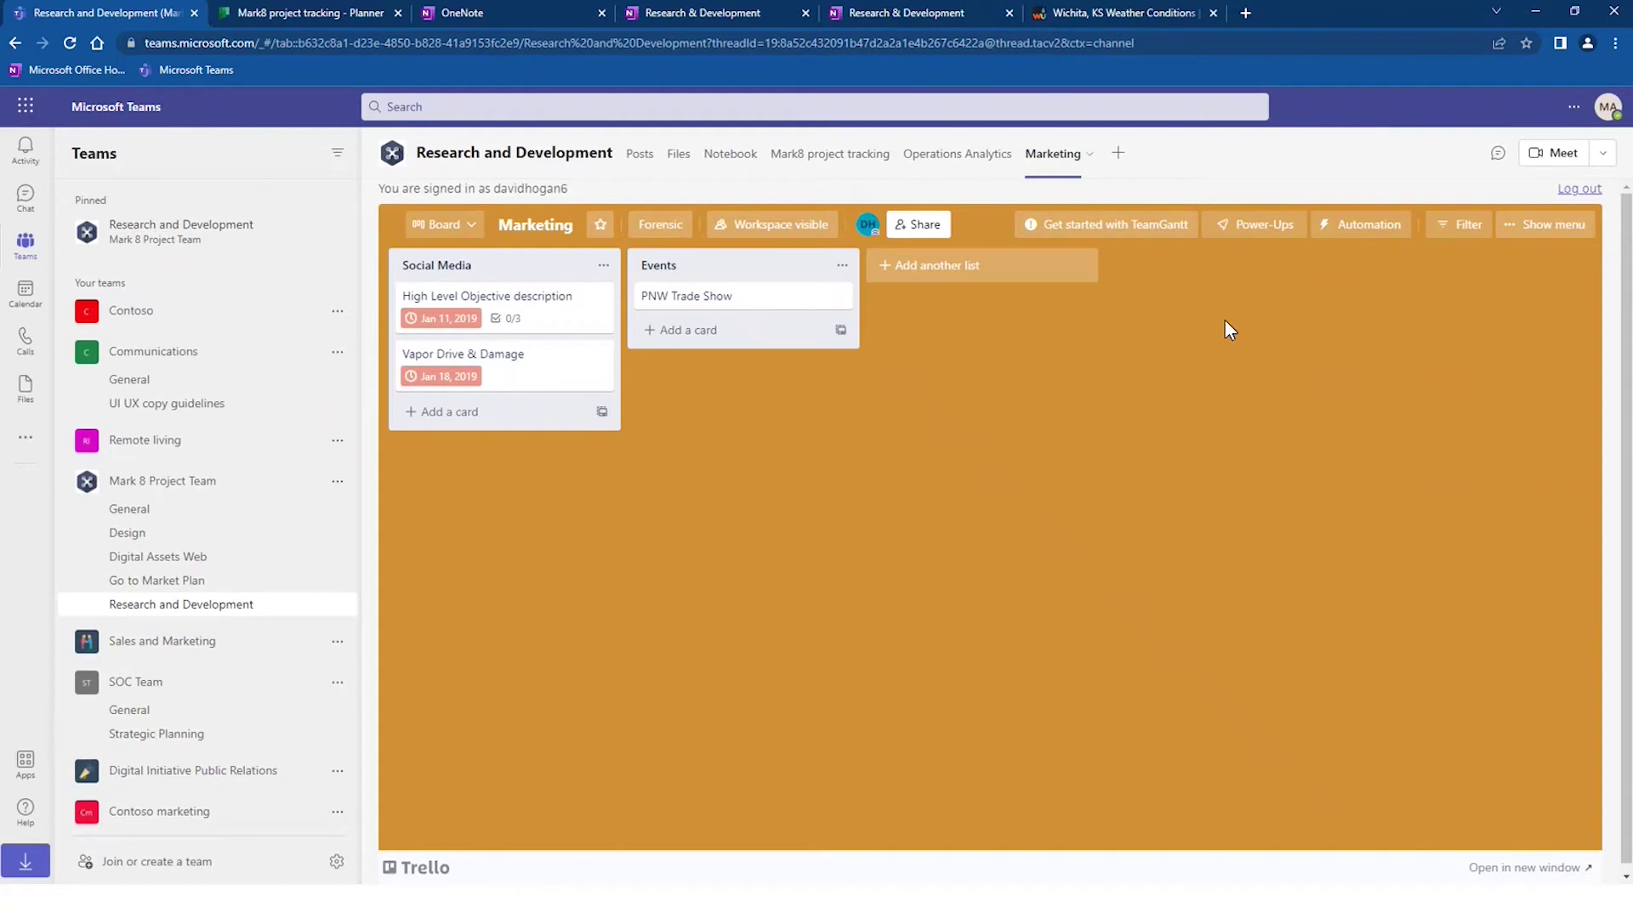
click(1147, 11)
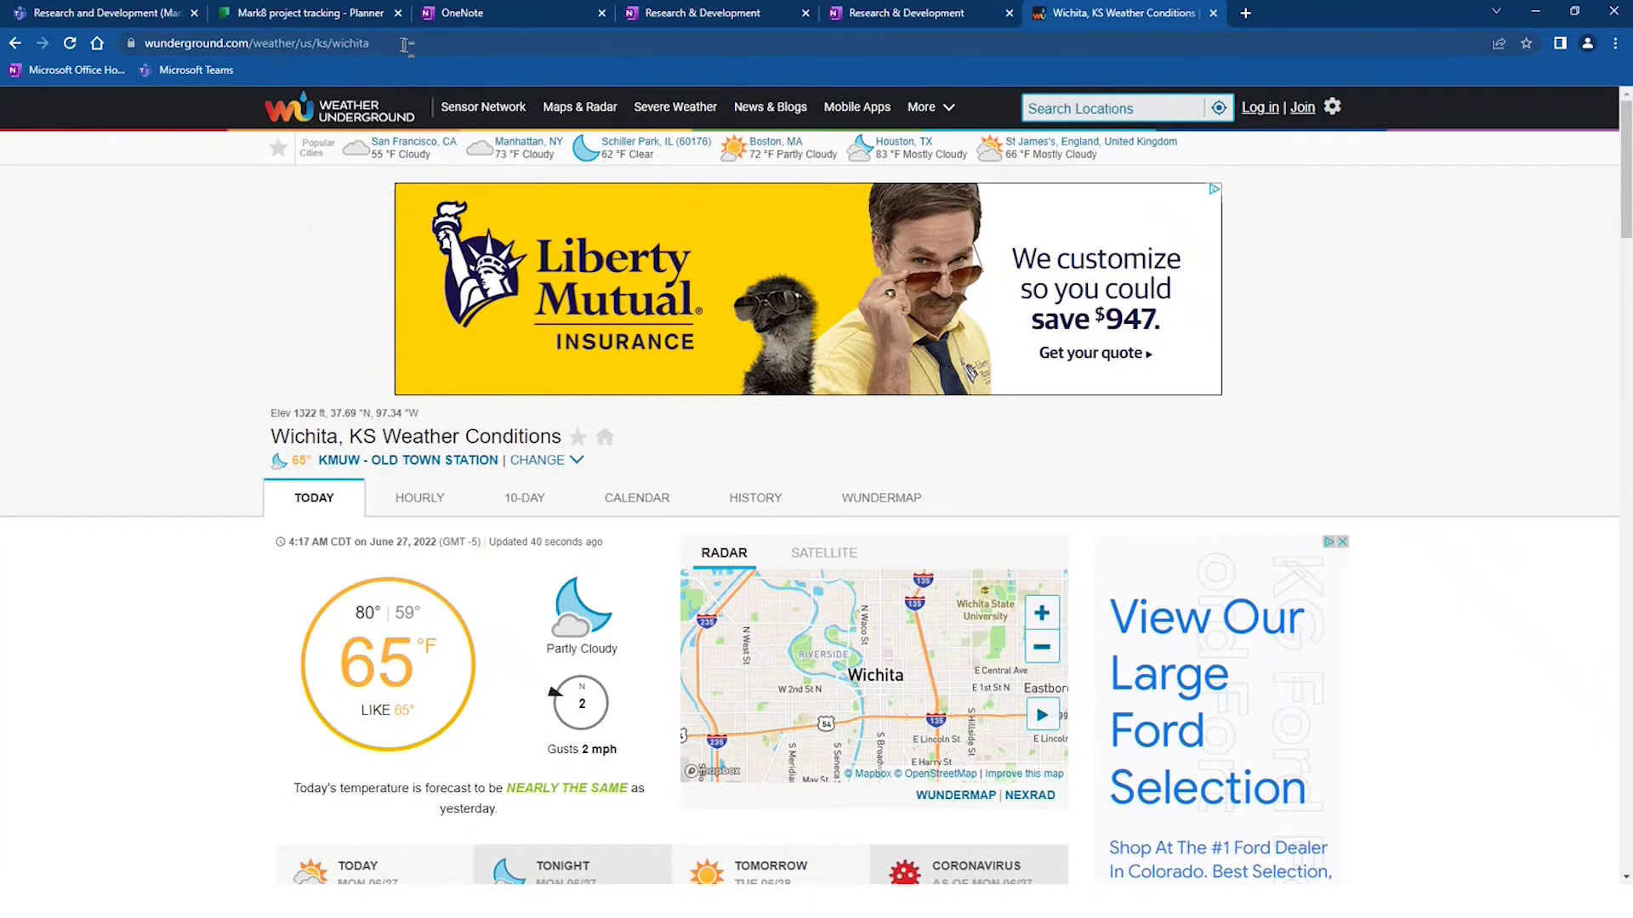
- Add a Site Weather website tab pointing to the copied Wichita Weather Underground URL
click(406, 45)
key(ctrl+c)
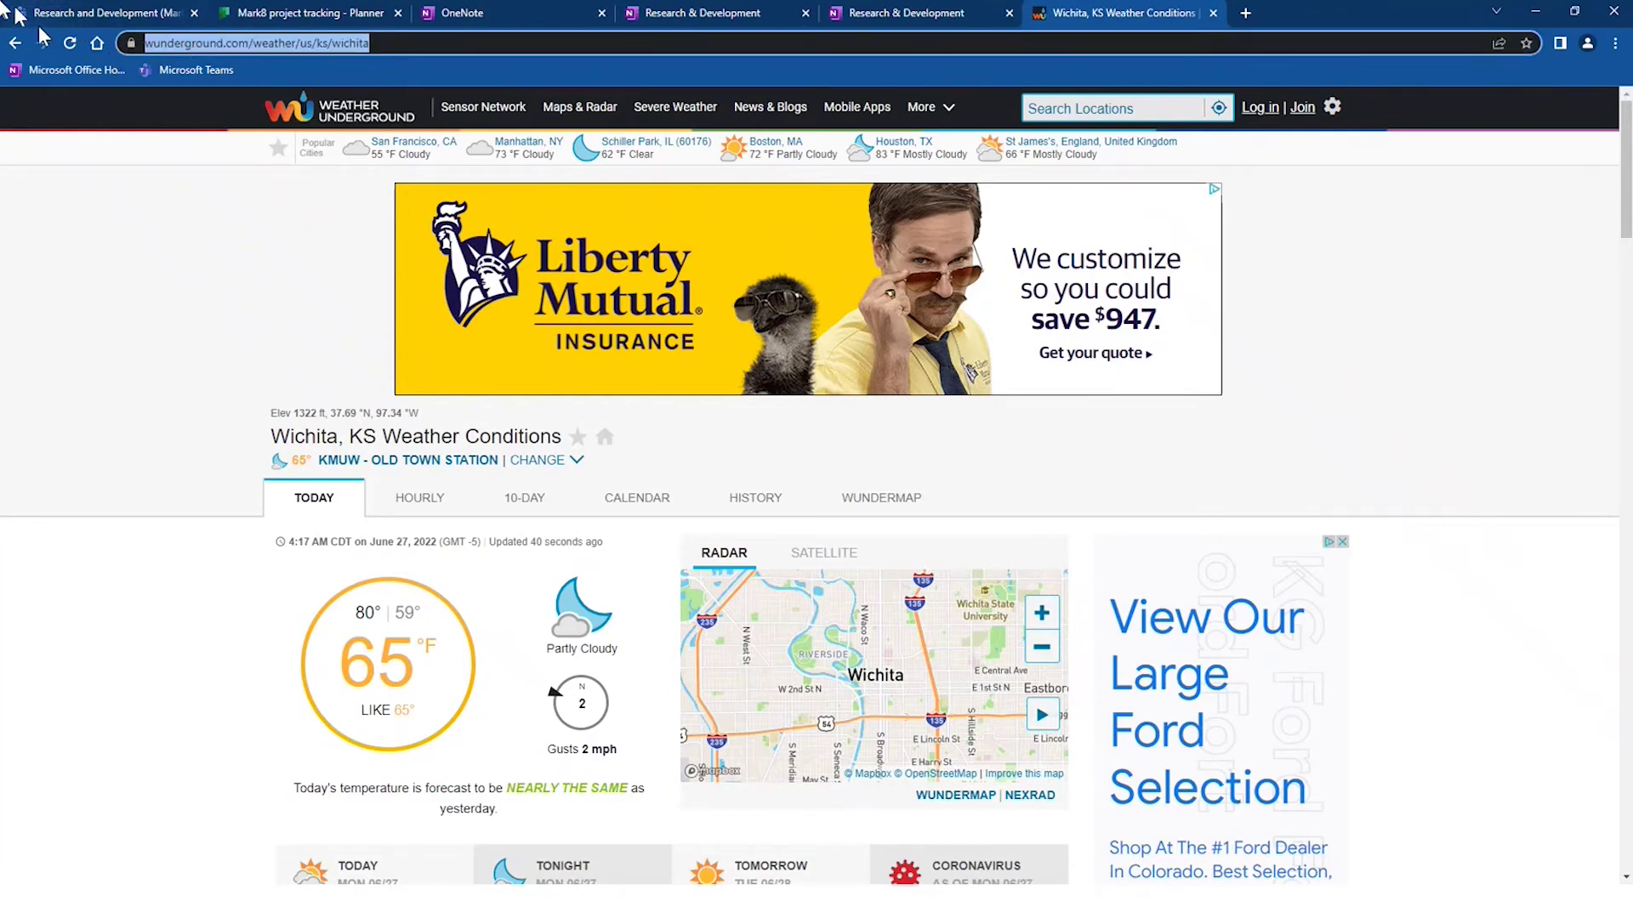
click(78, 17)
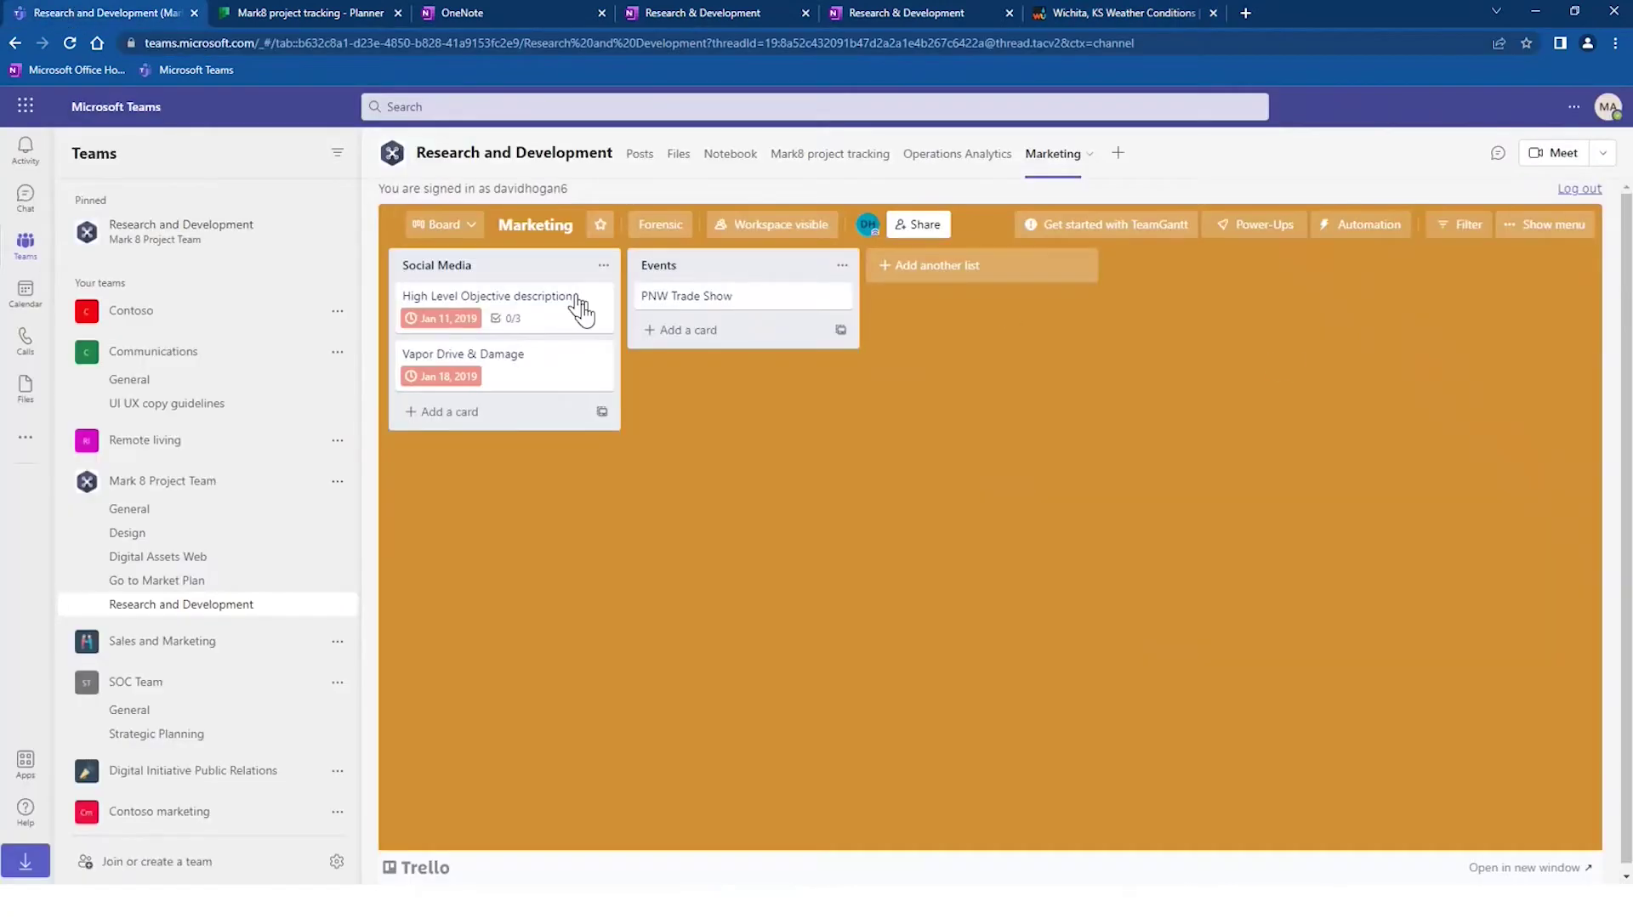
click(1118, 156)
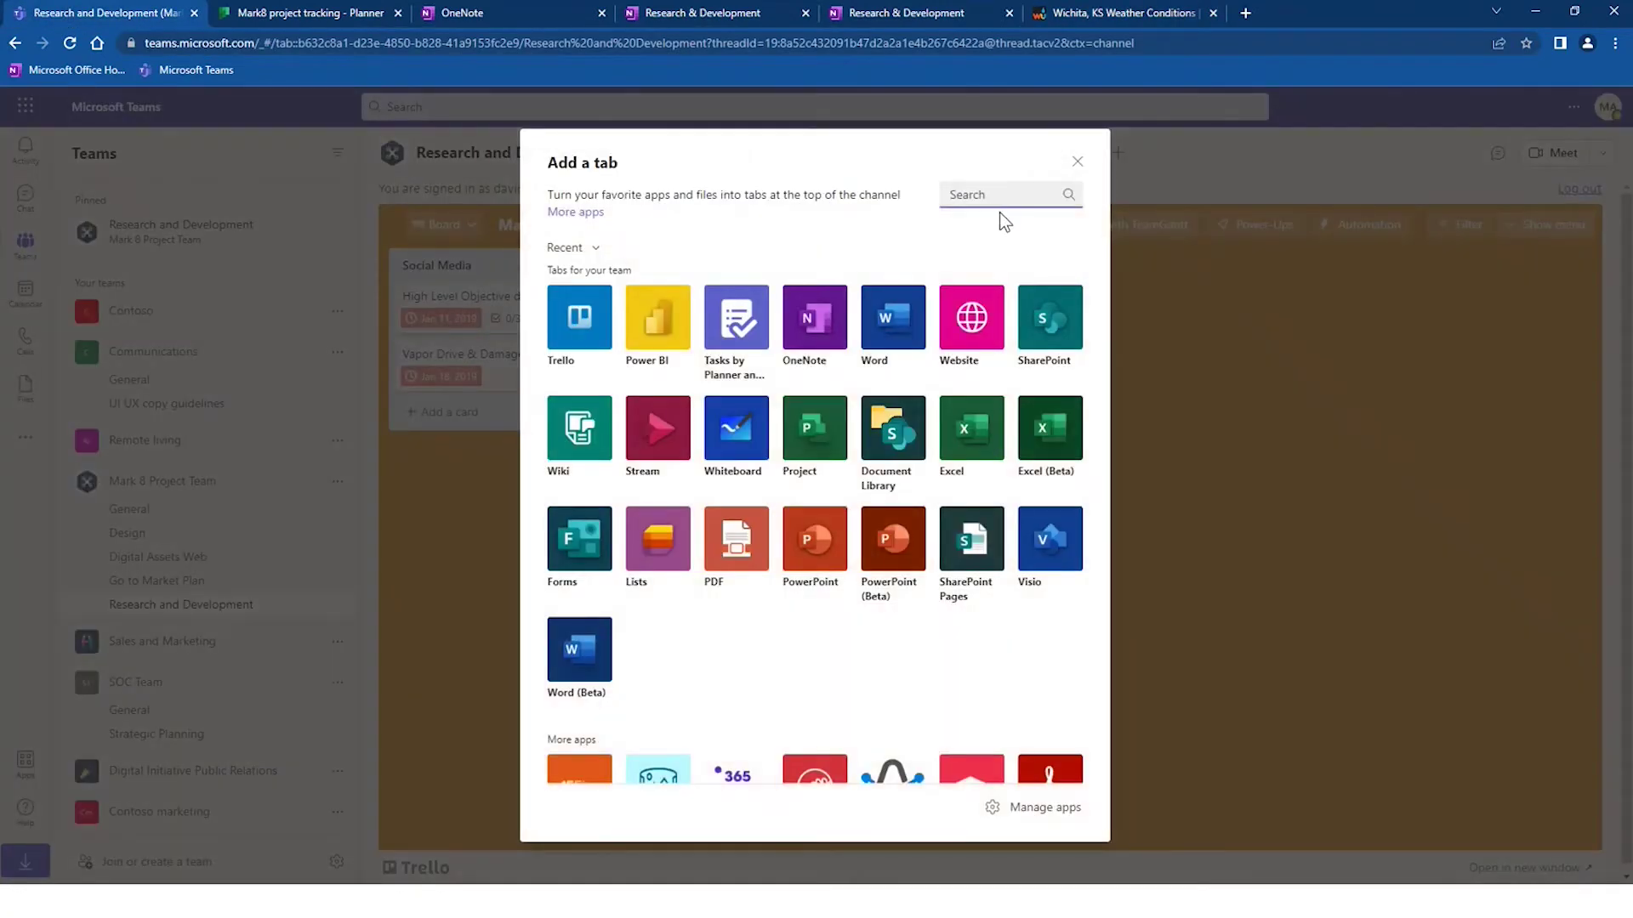
text(website)
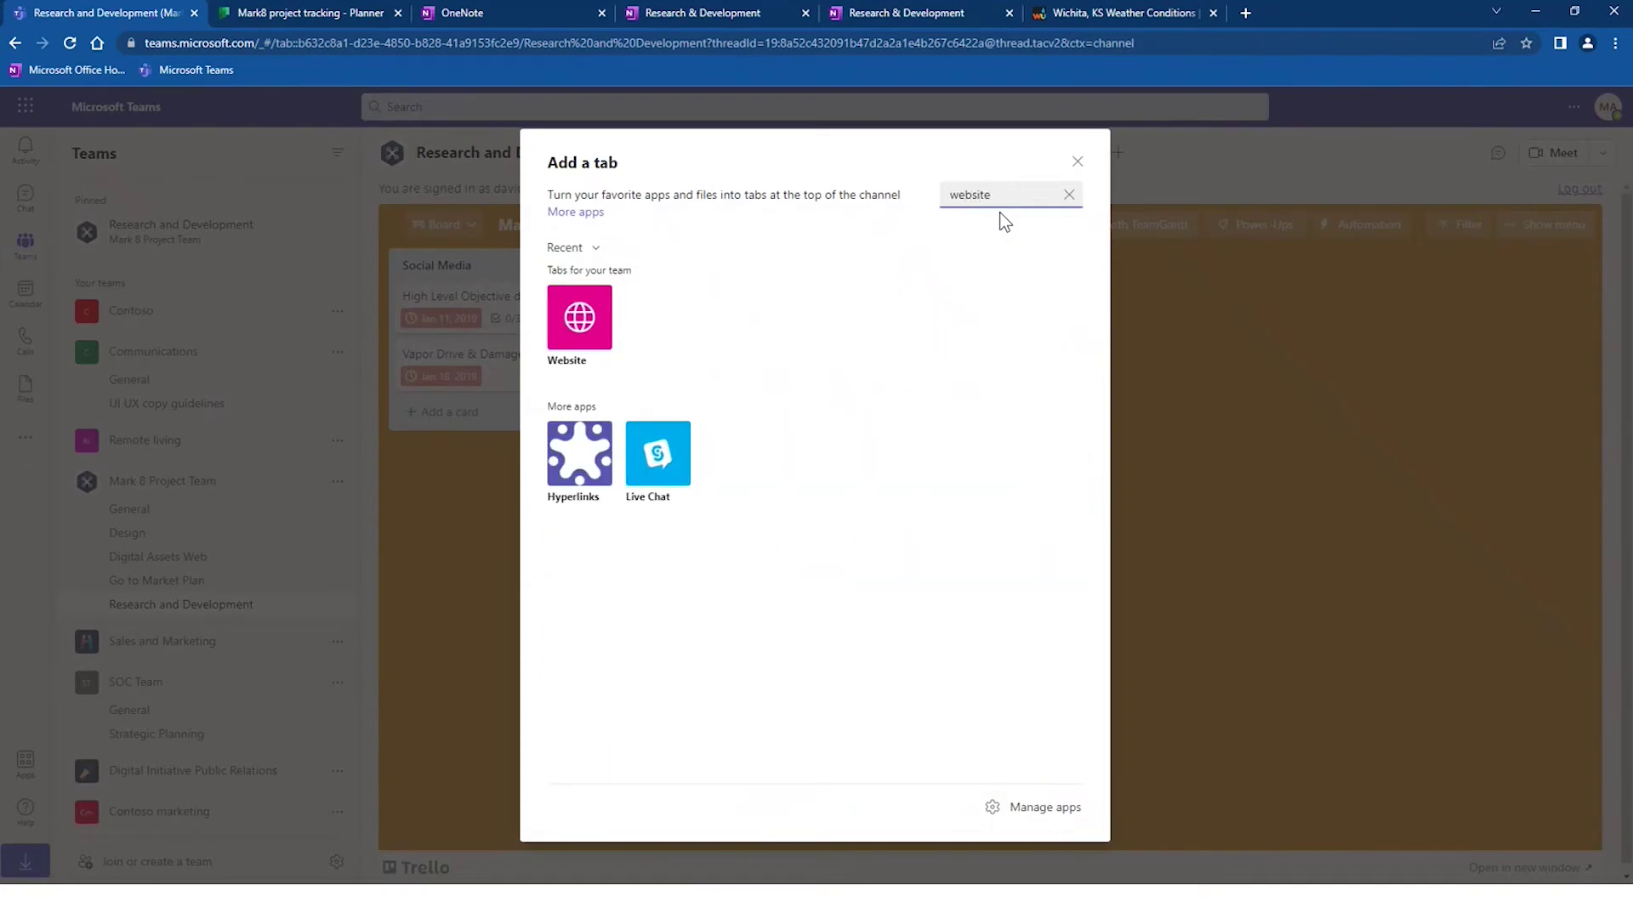
click(579, 315)
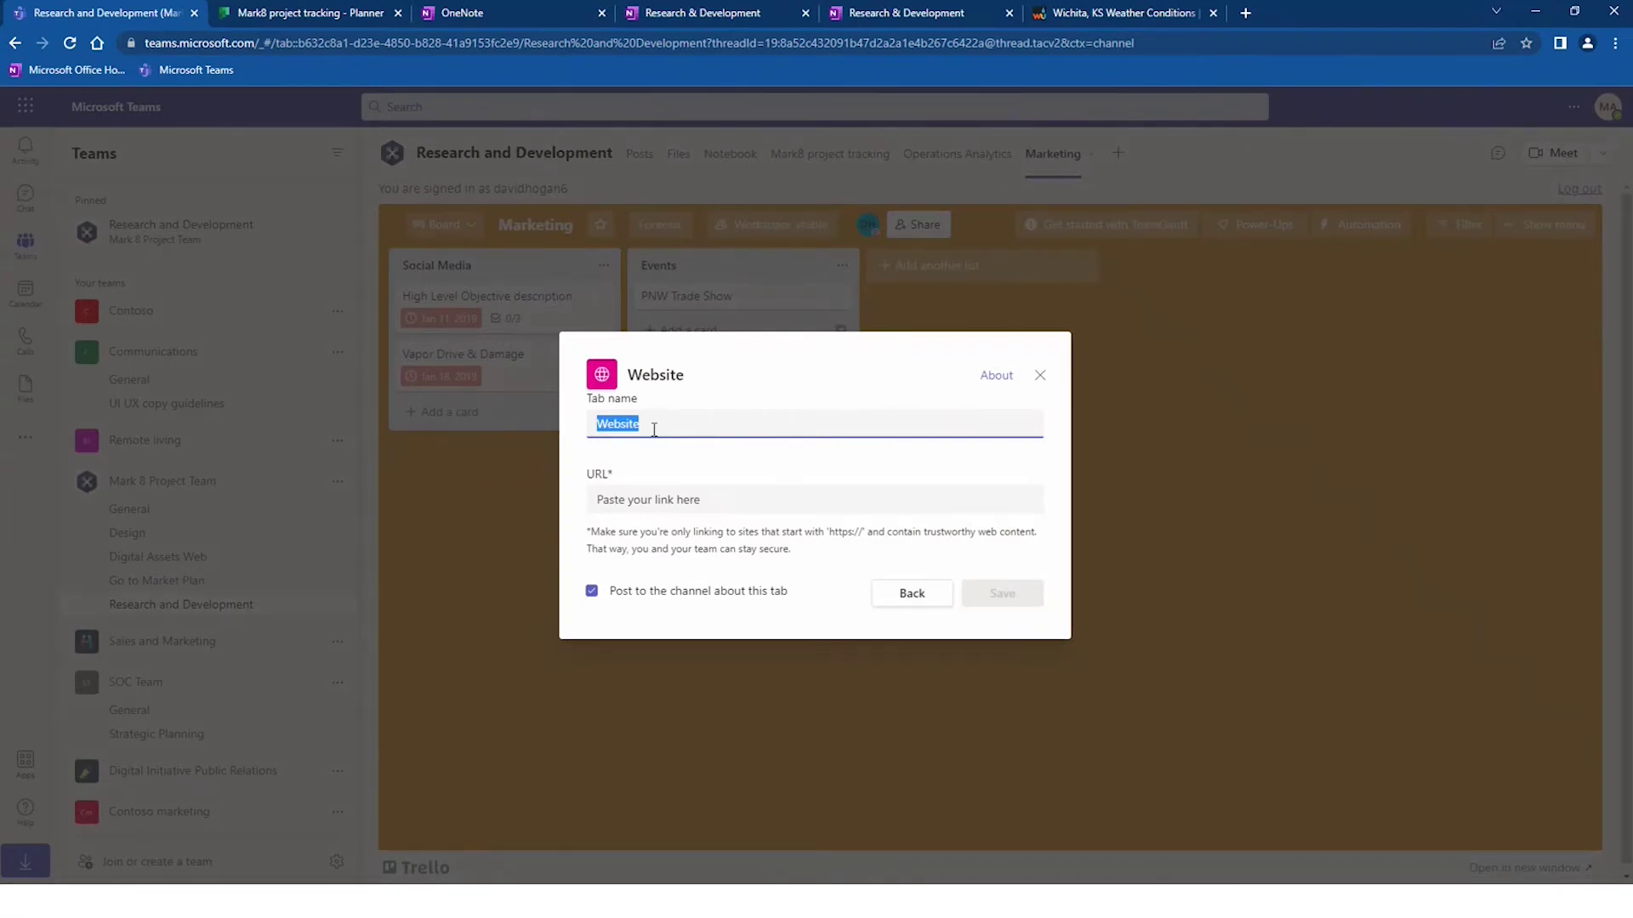
text(Site We)
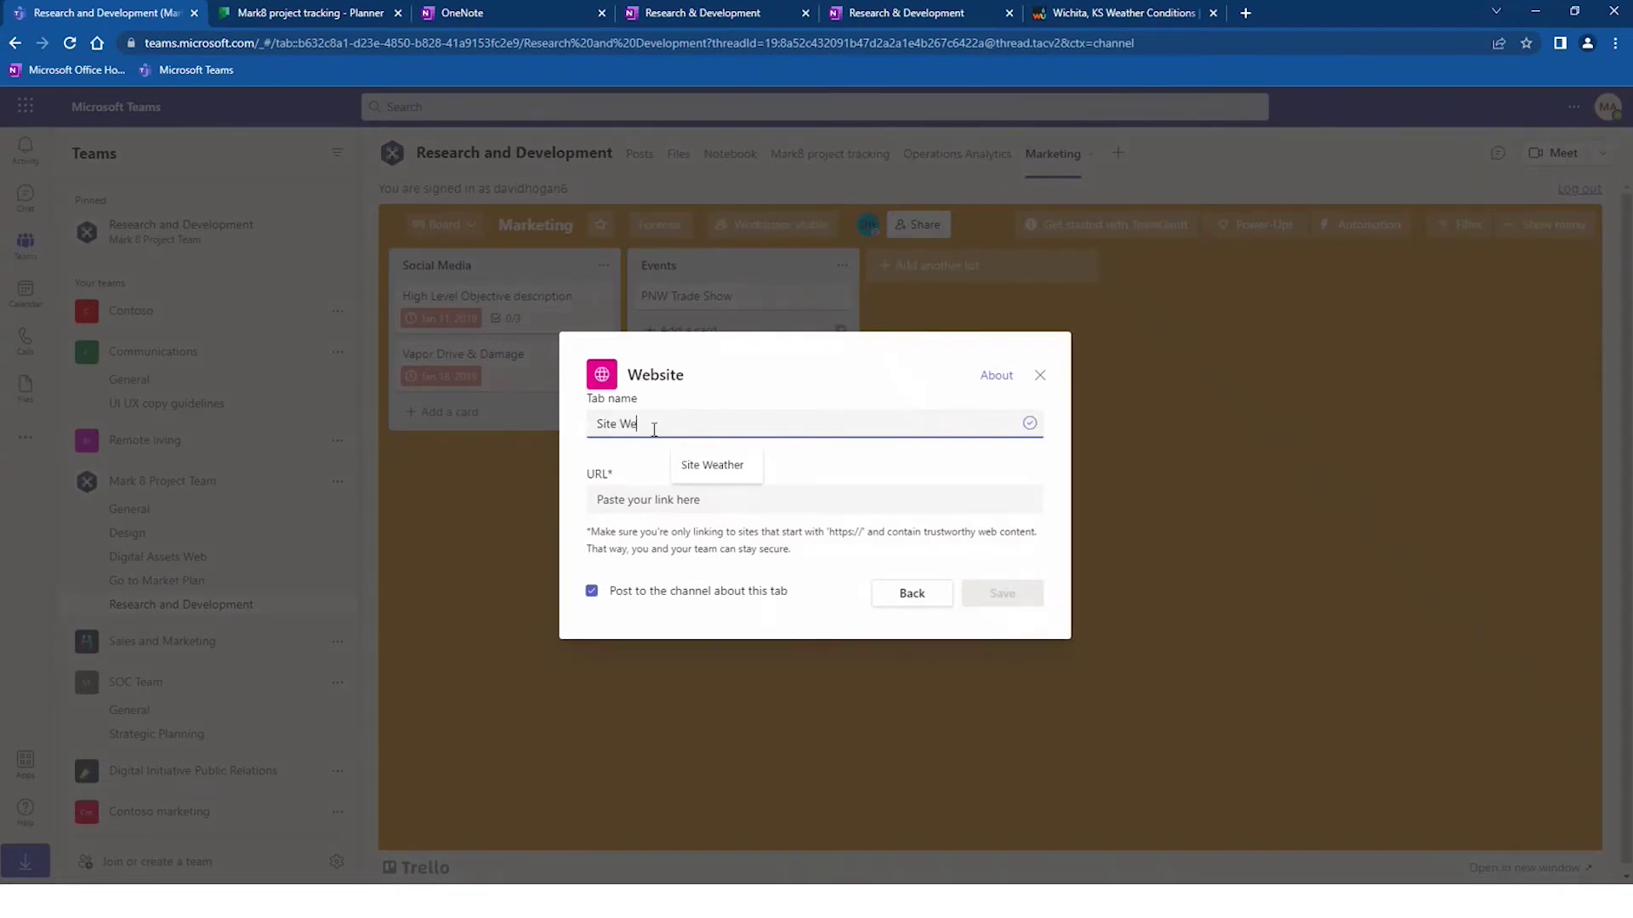
text(ather)
click(637, 490)
key(ctrl+v)
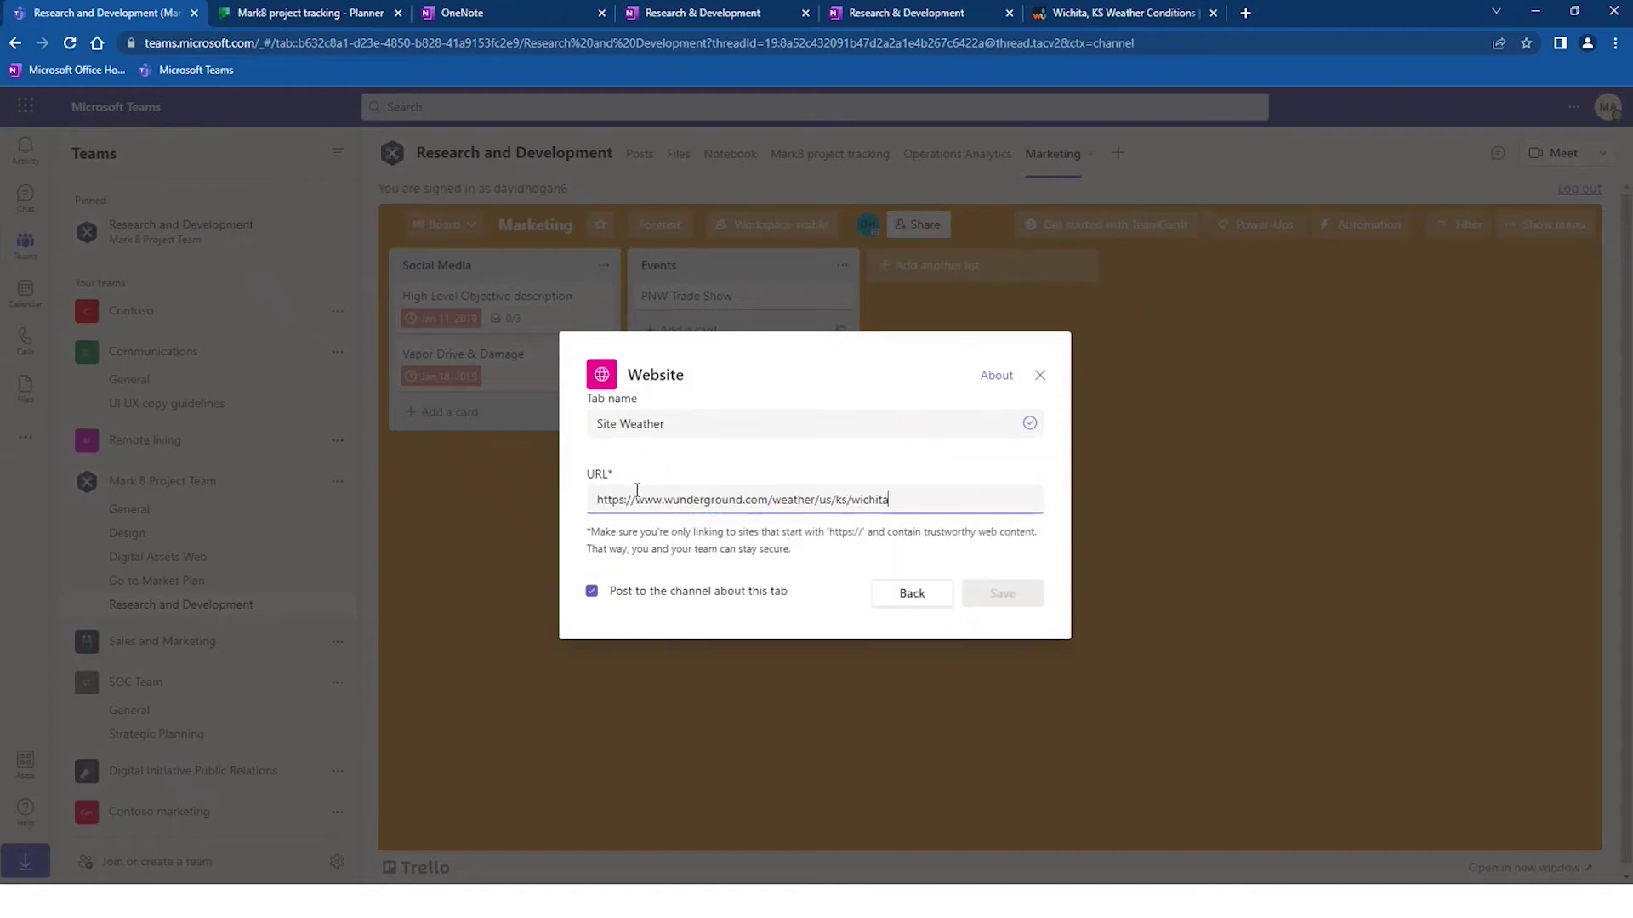
click(987, 600)
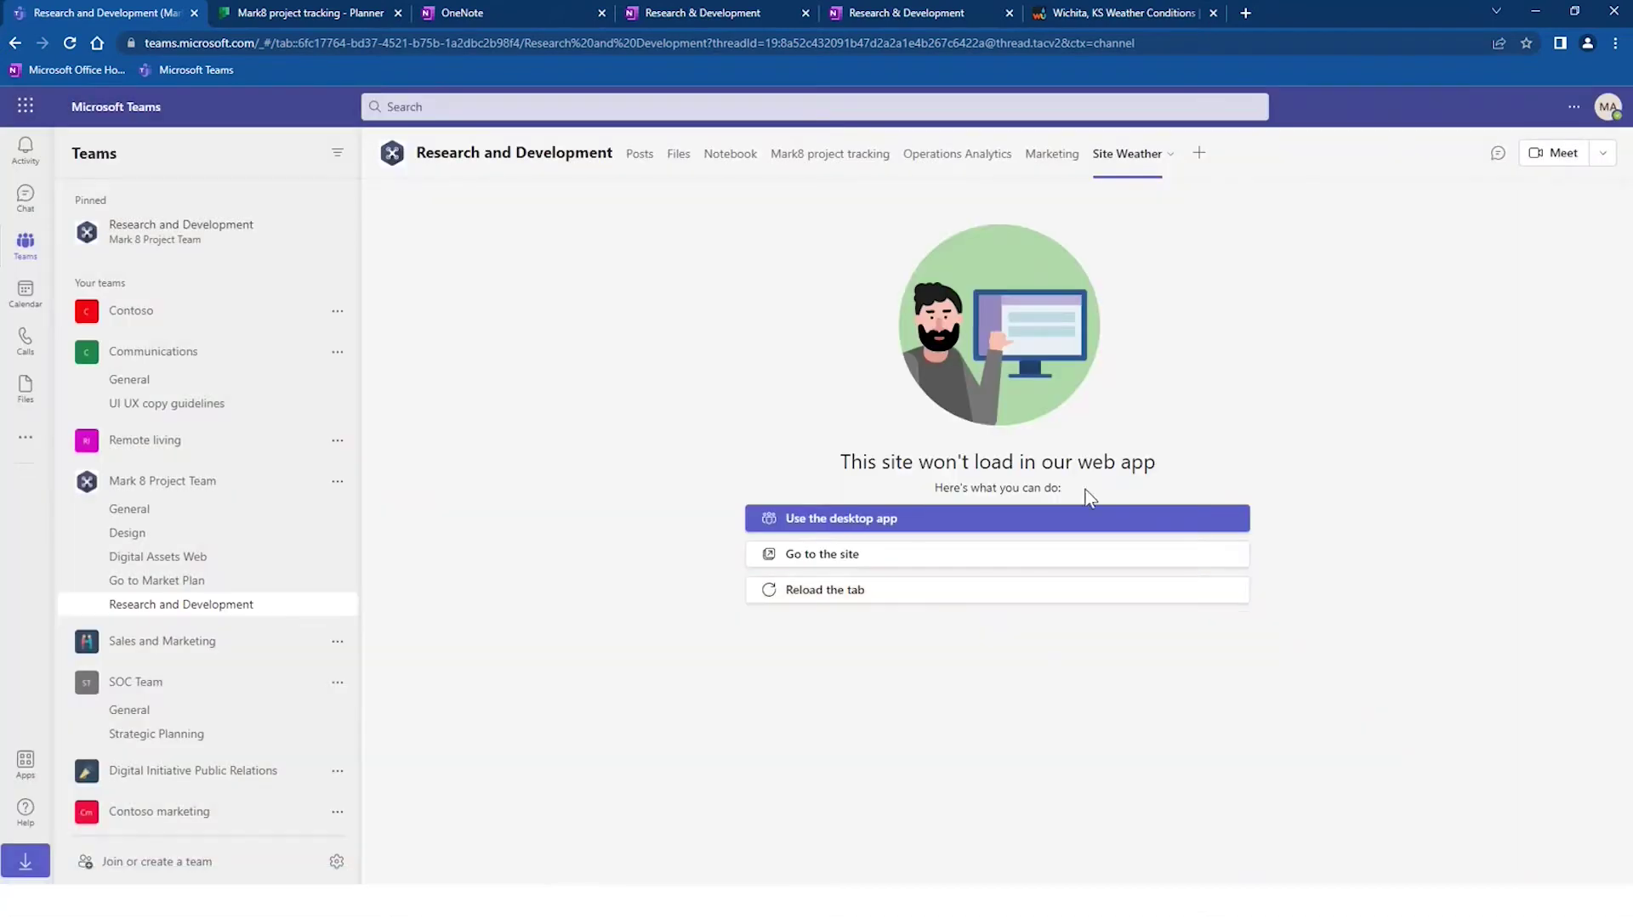
- Open the weather site in a browser tab, then view the channel's Kick-off Meeting notebook page
click(823, 558)
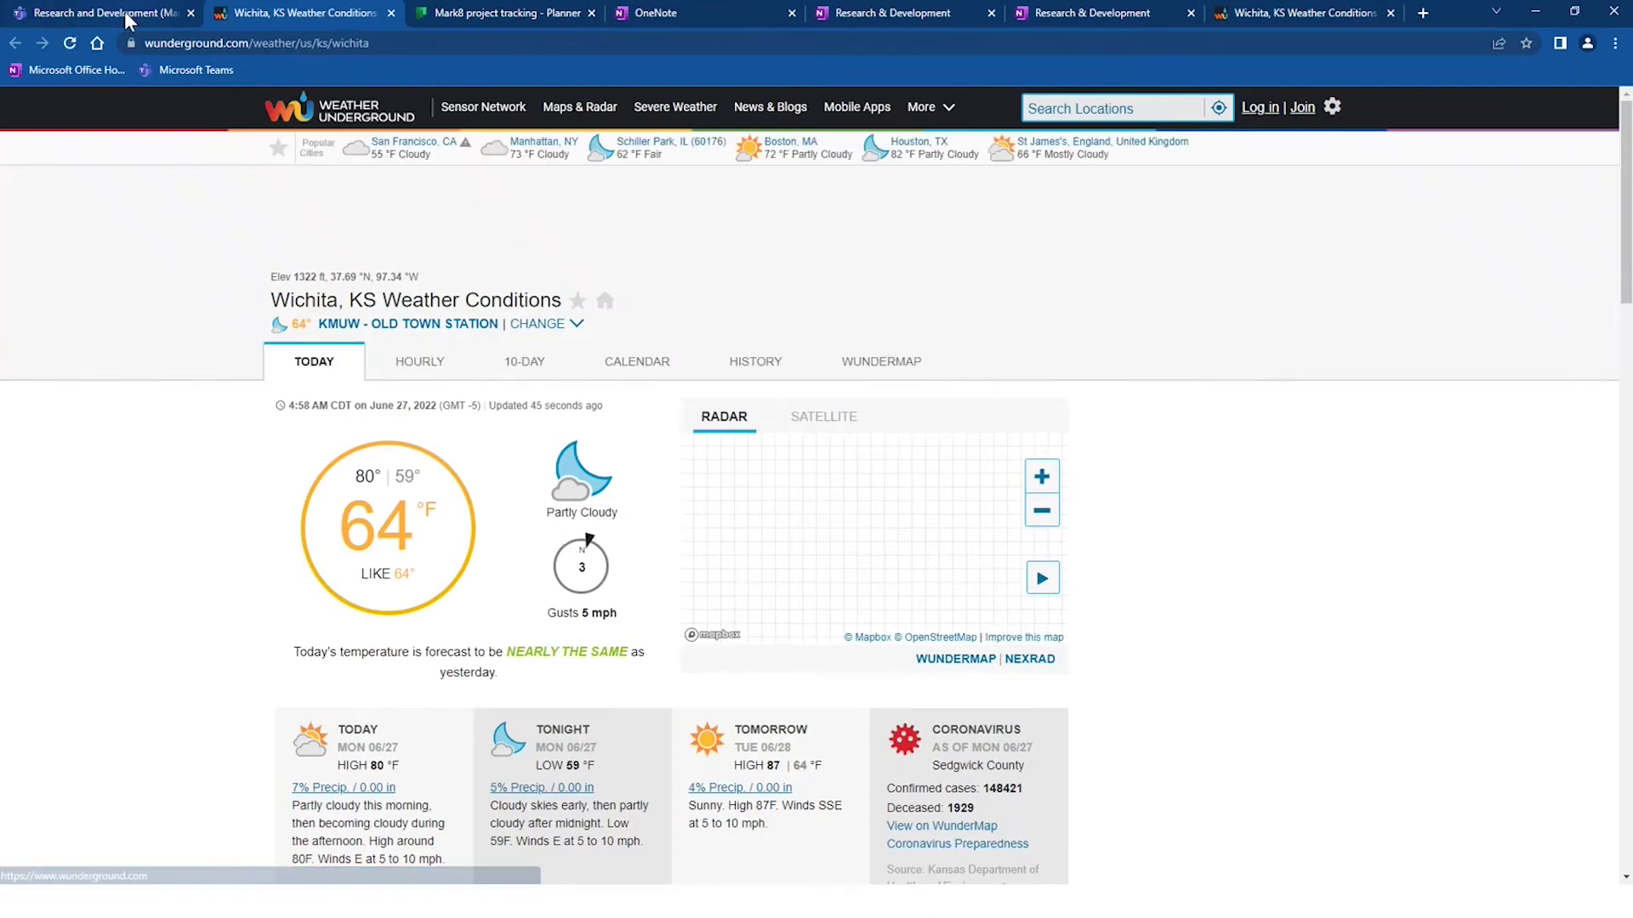
click(102, 13)
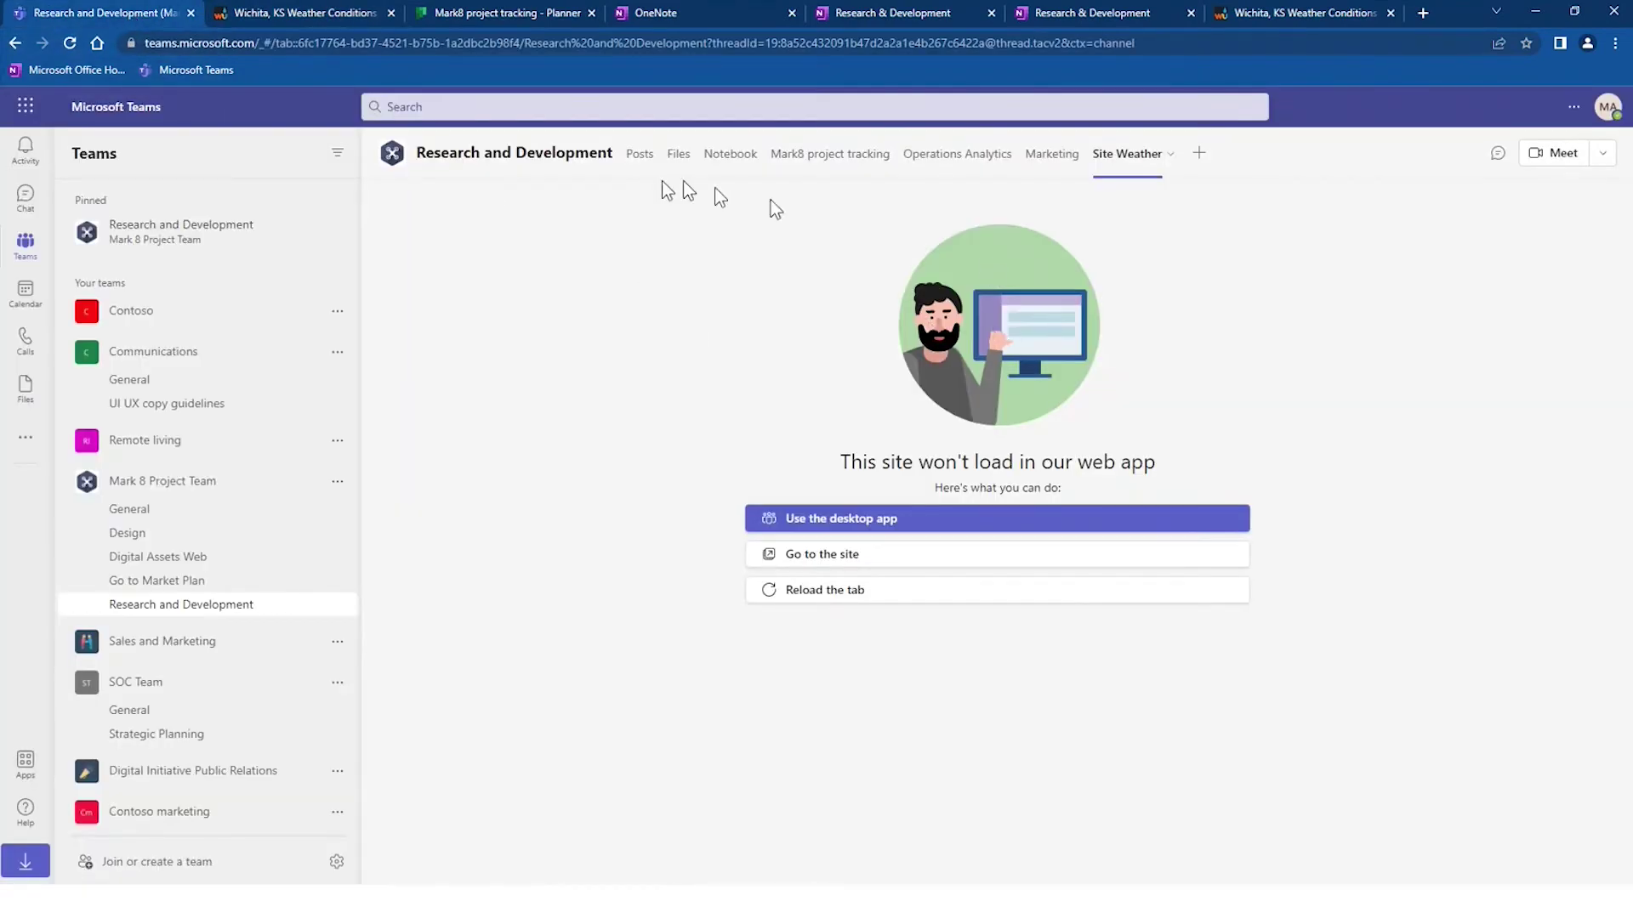
click(730, 162)
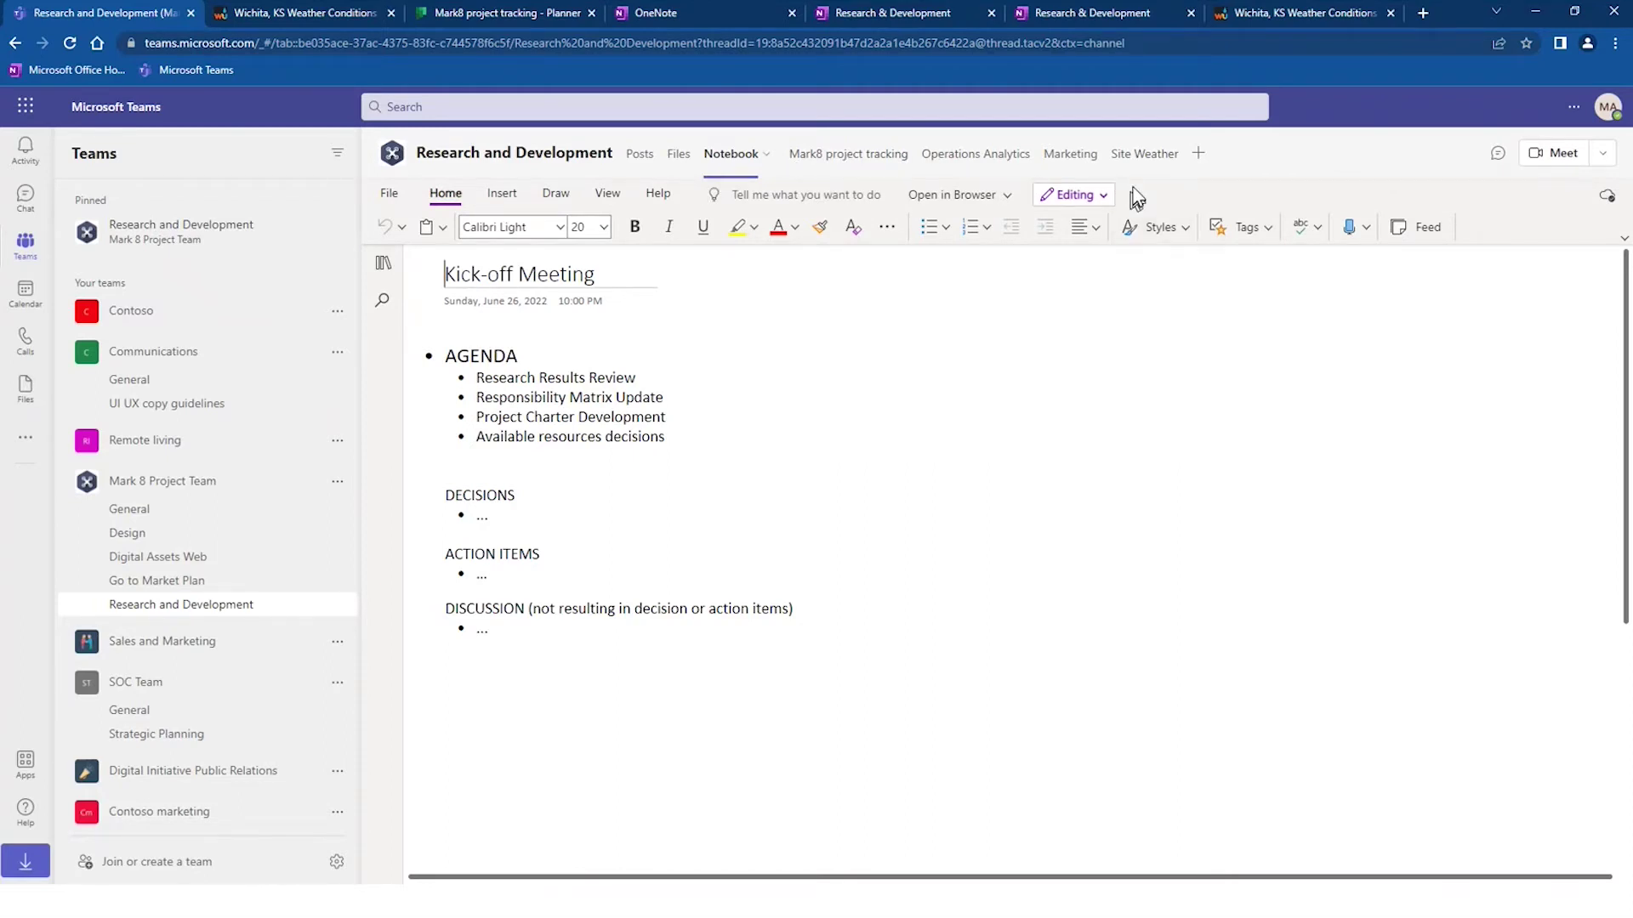
- Drag the Marketing tab ahead of Operations Analytics in the channel tab bar
drag(1139, 167, 940, 174)
- Open the channel's Research and Development files in SharePoint
click(680, 157)
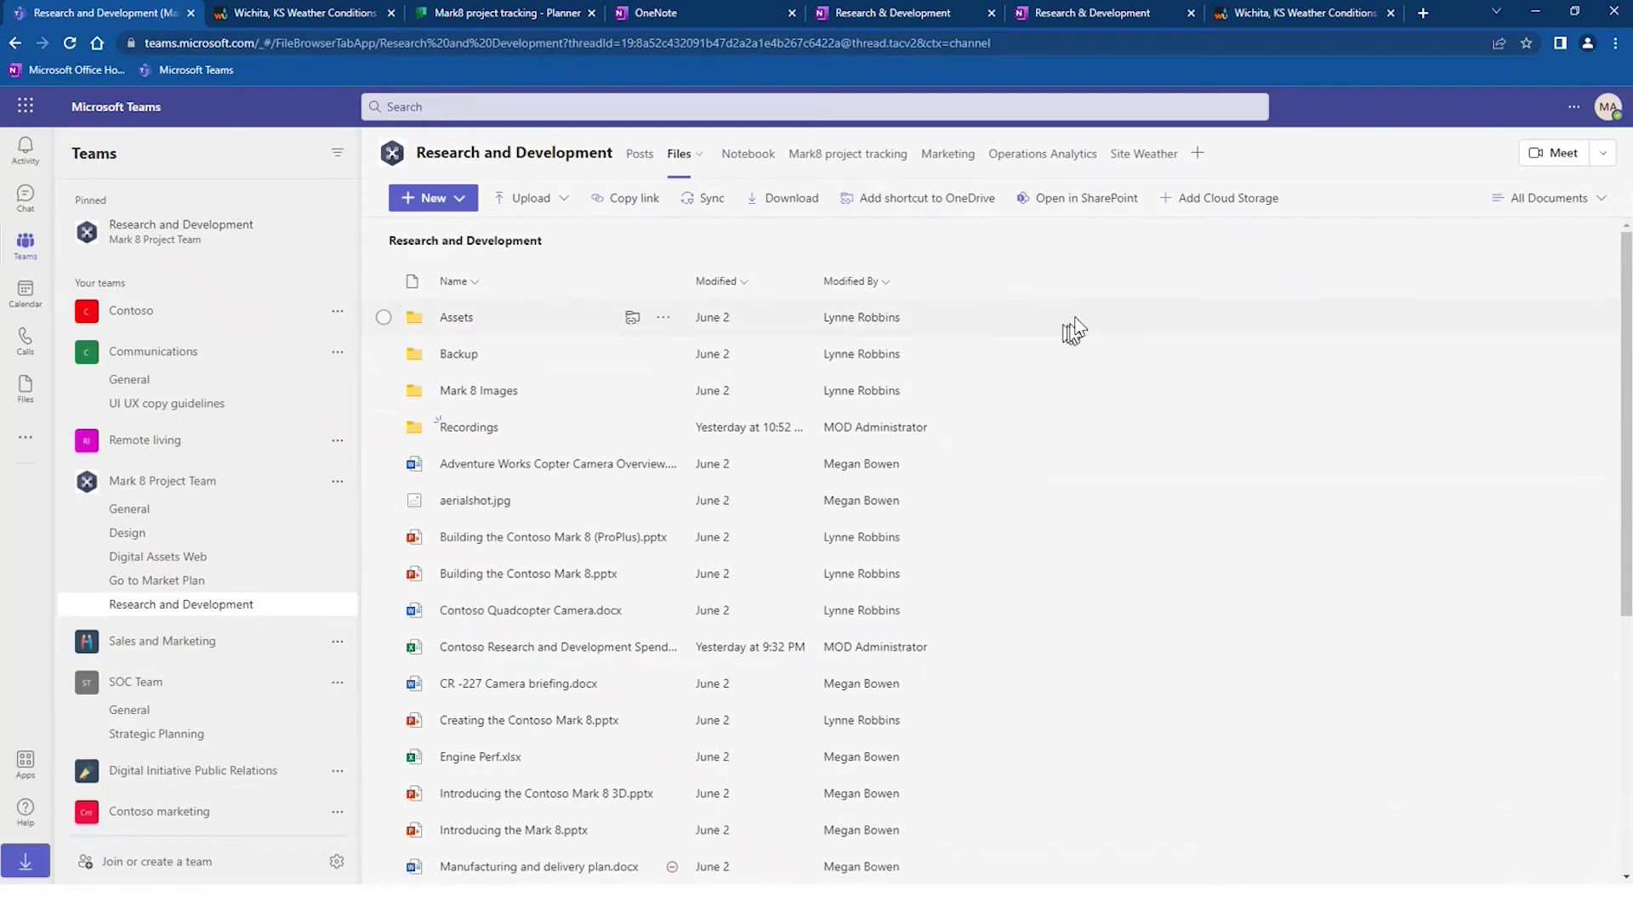
click(1100, 204)
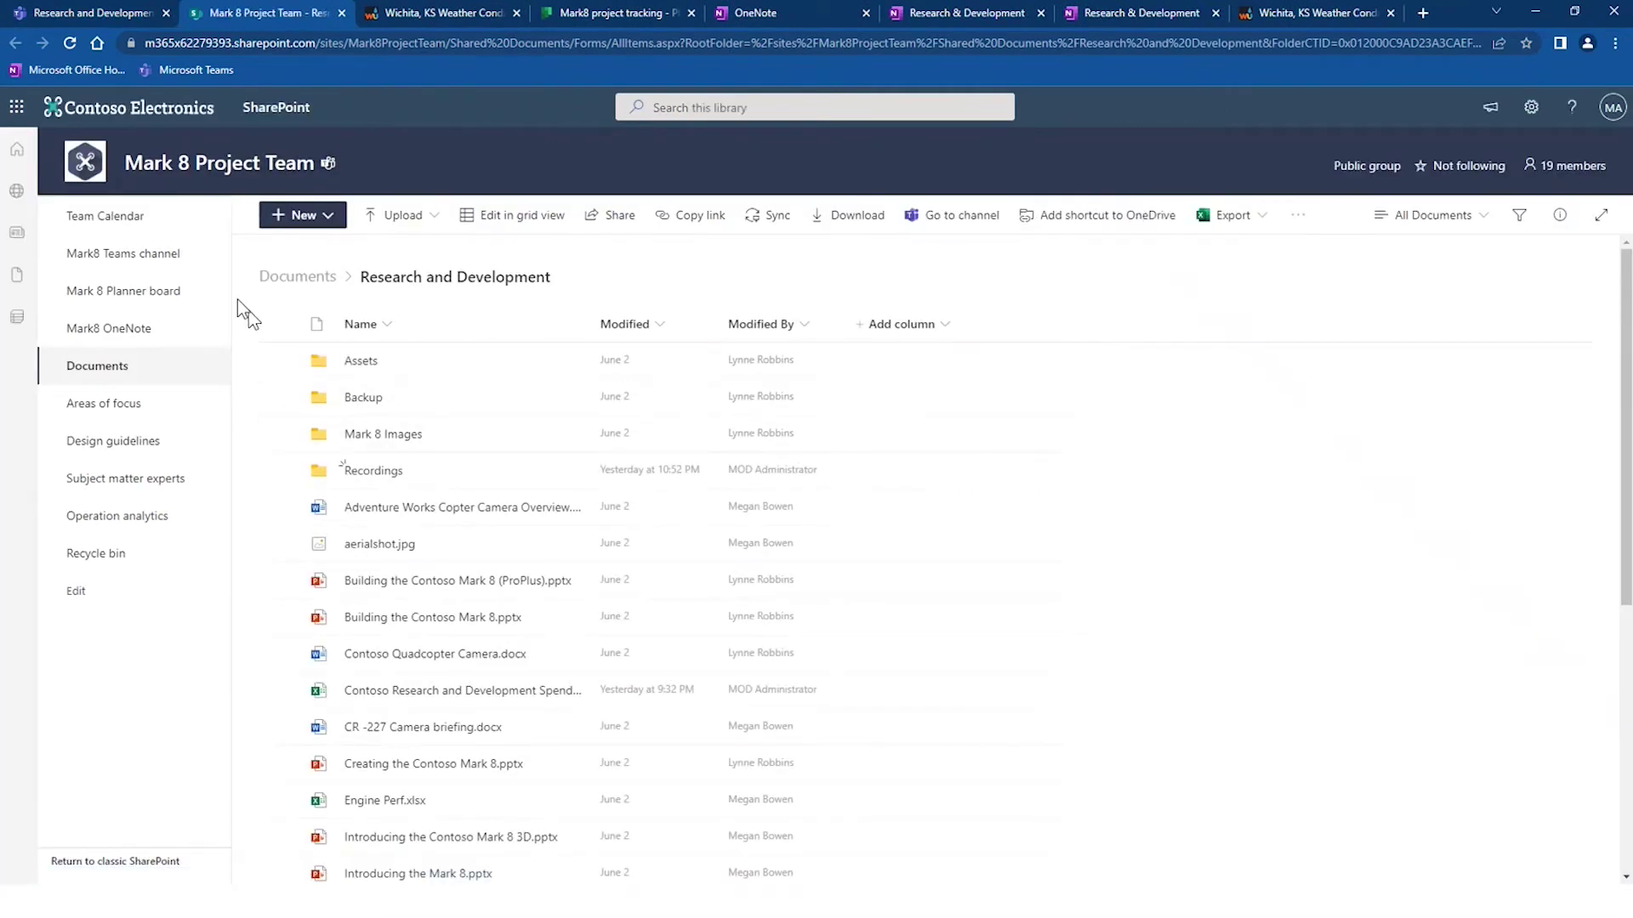
- Show the My Sites list in SharePoint, then go to the Mark 8 Project Team site
click(16, 199)
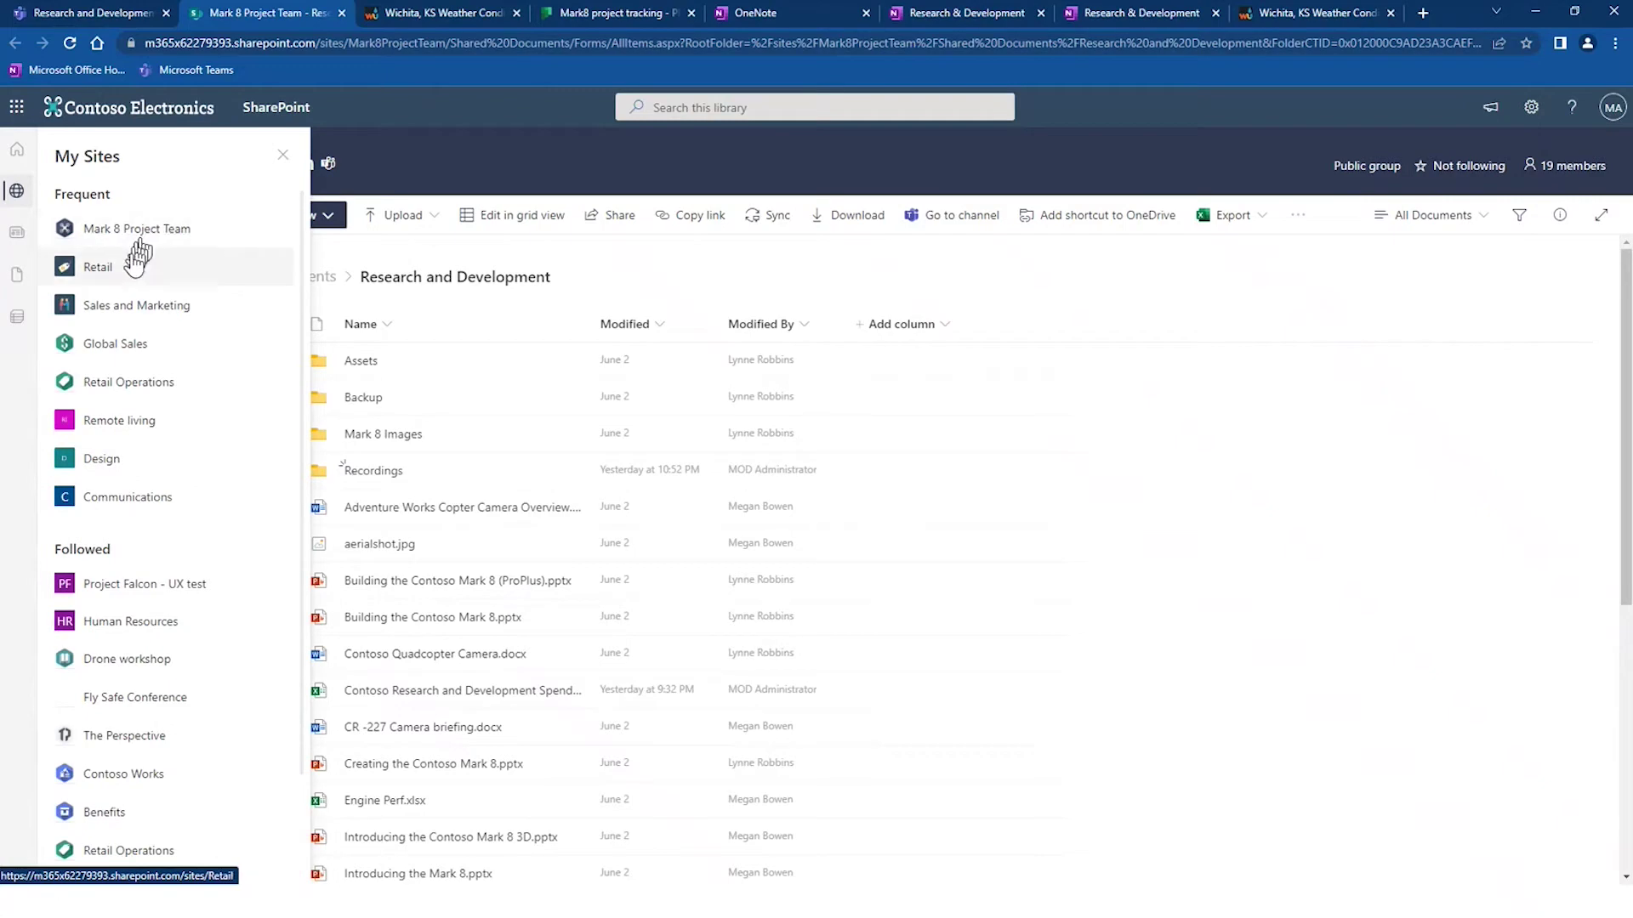
click(96, 14)
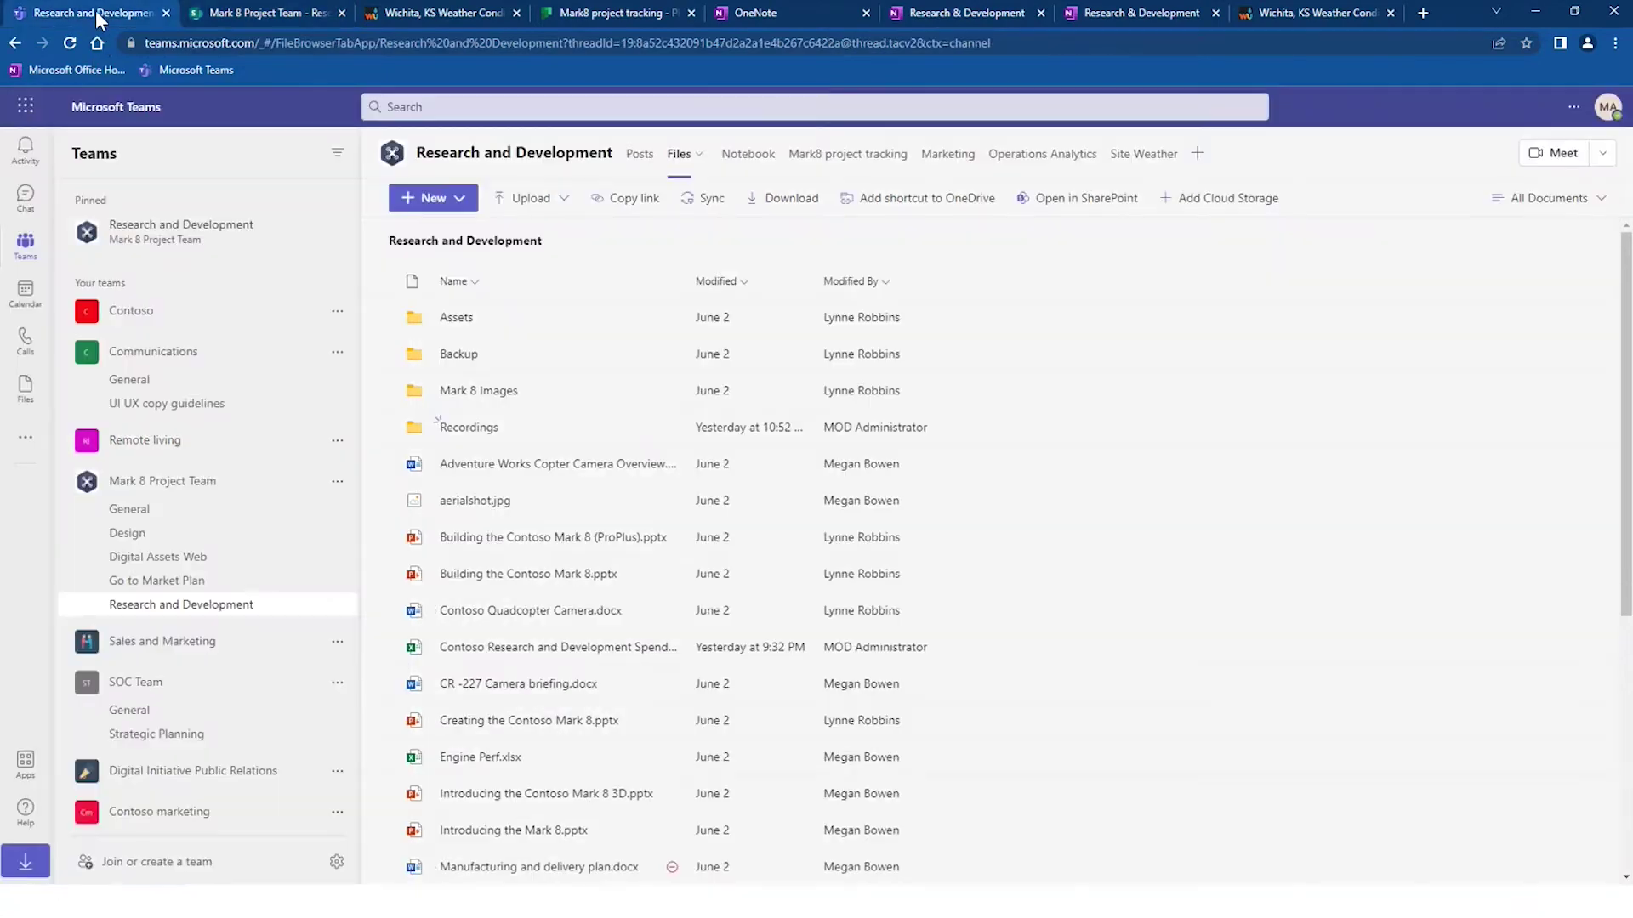
click(204, 14)
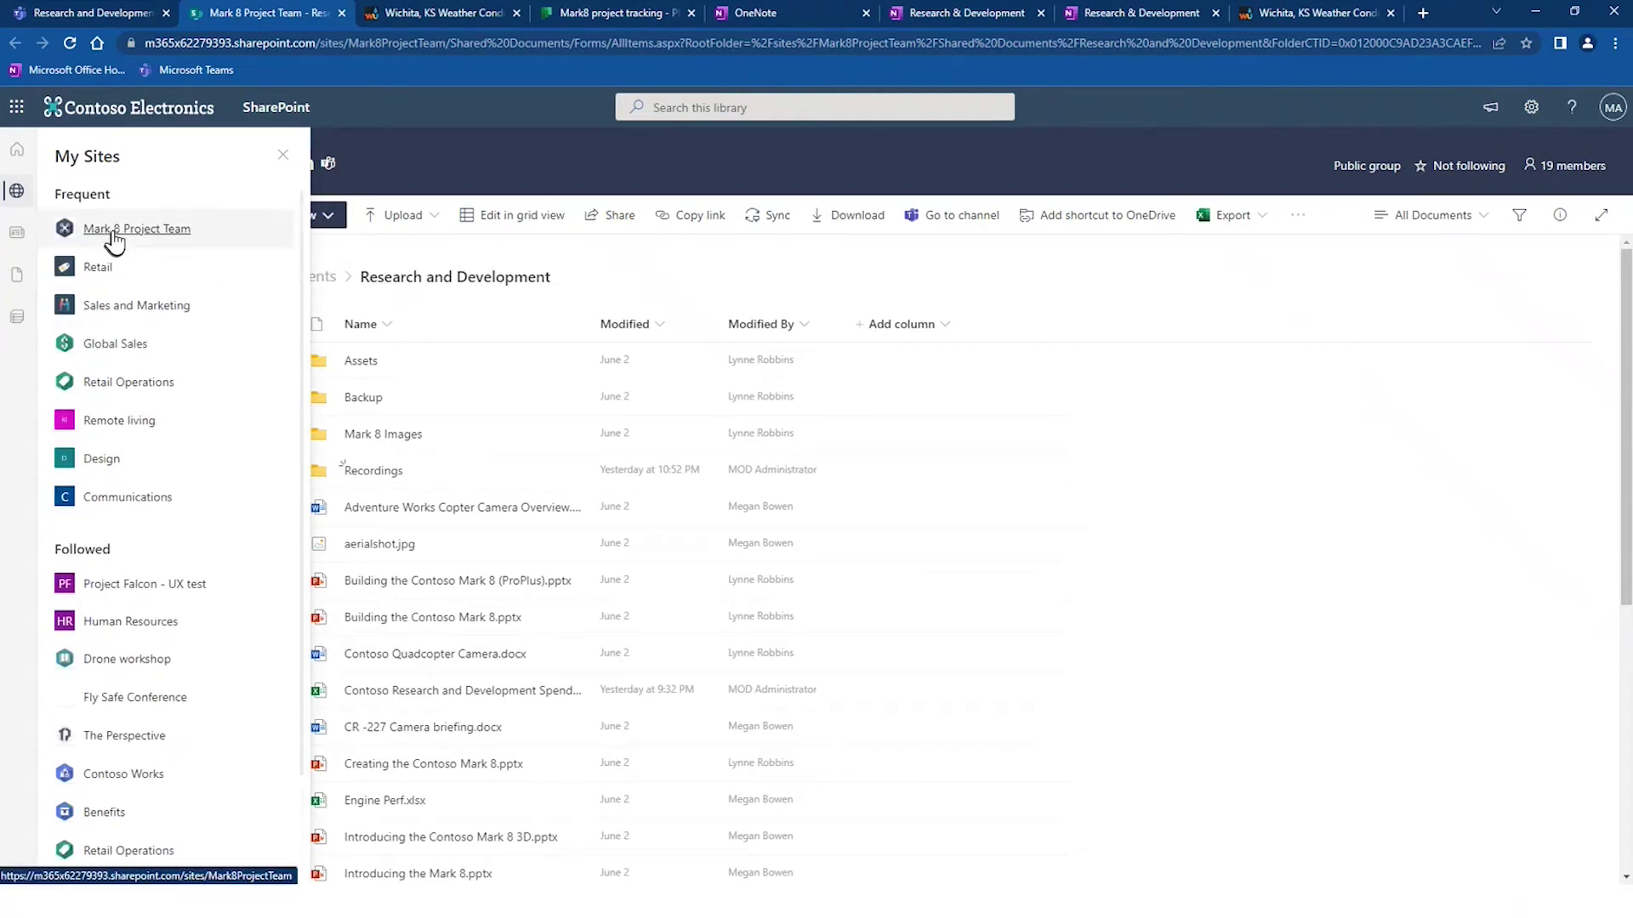
click(123, 229)
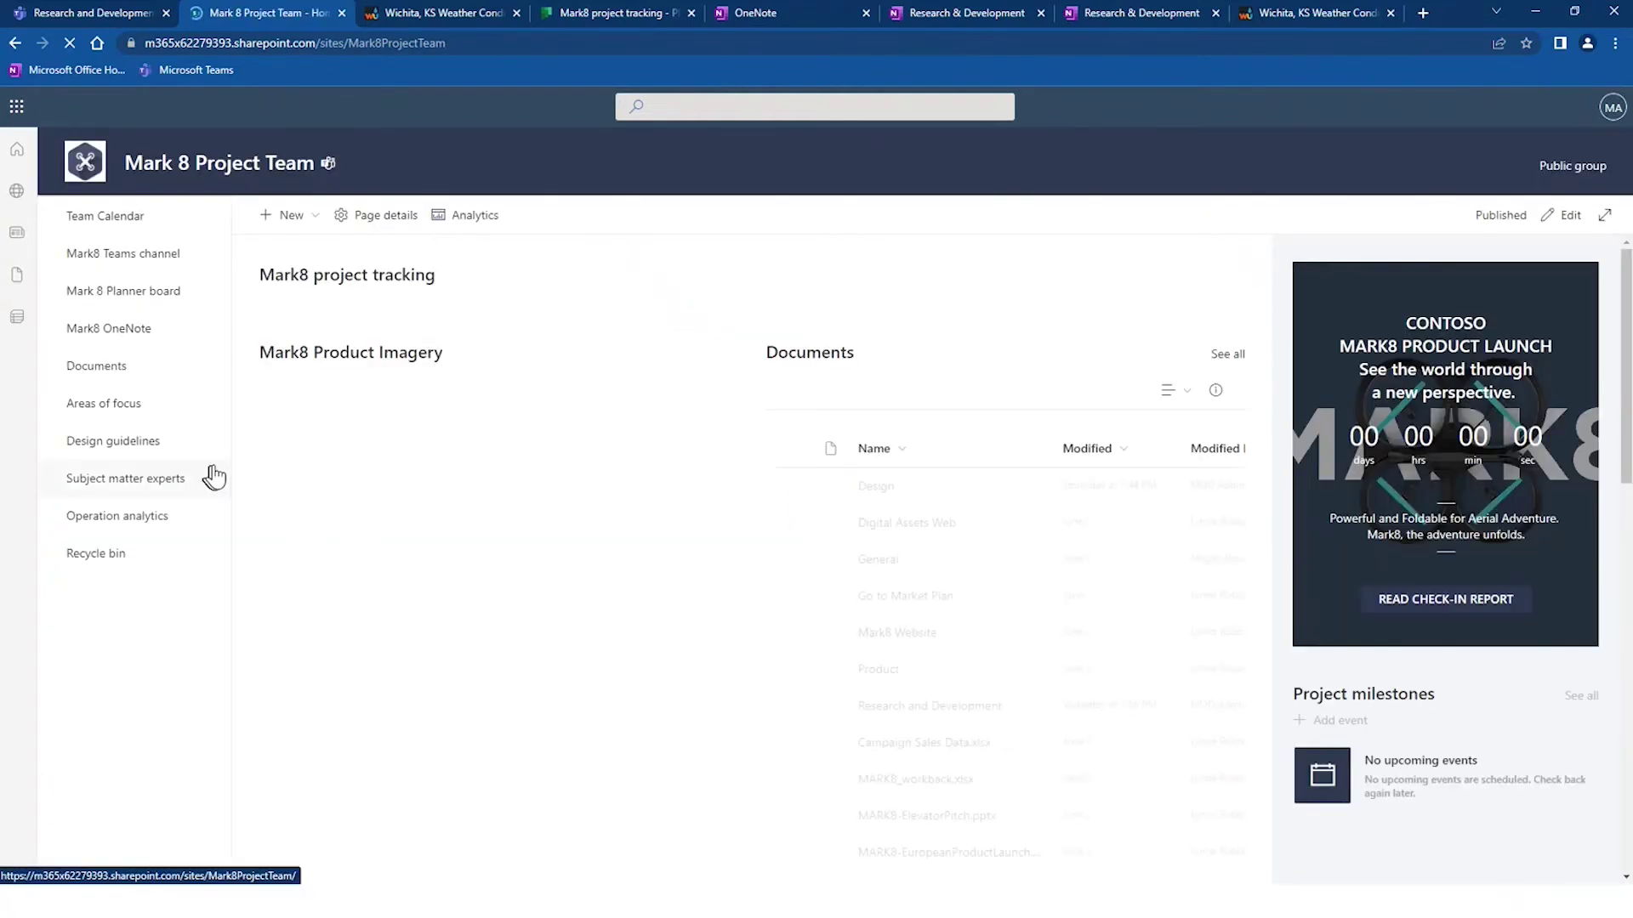
- Open the site's Documents library and its Research and Development folder, then return to Teams
click(98, 372)
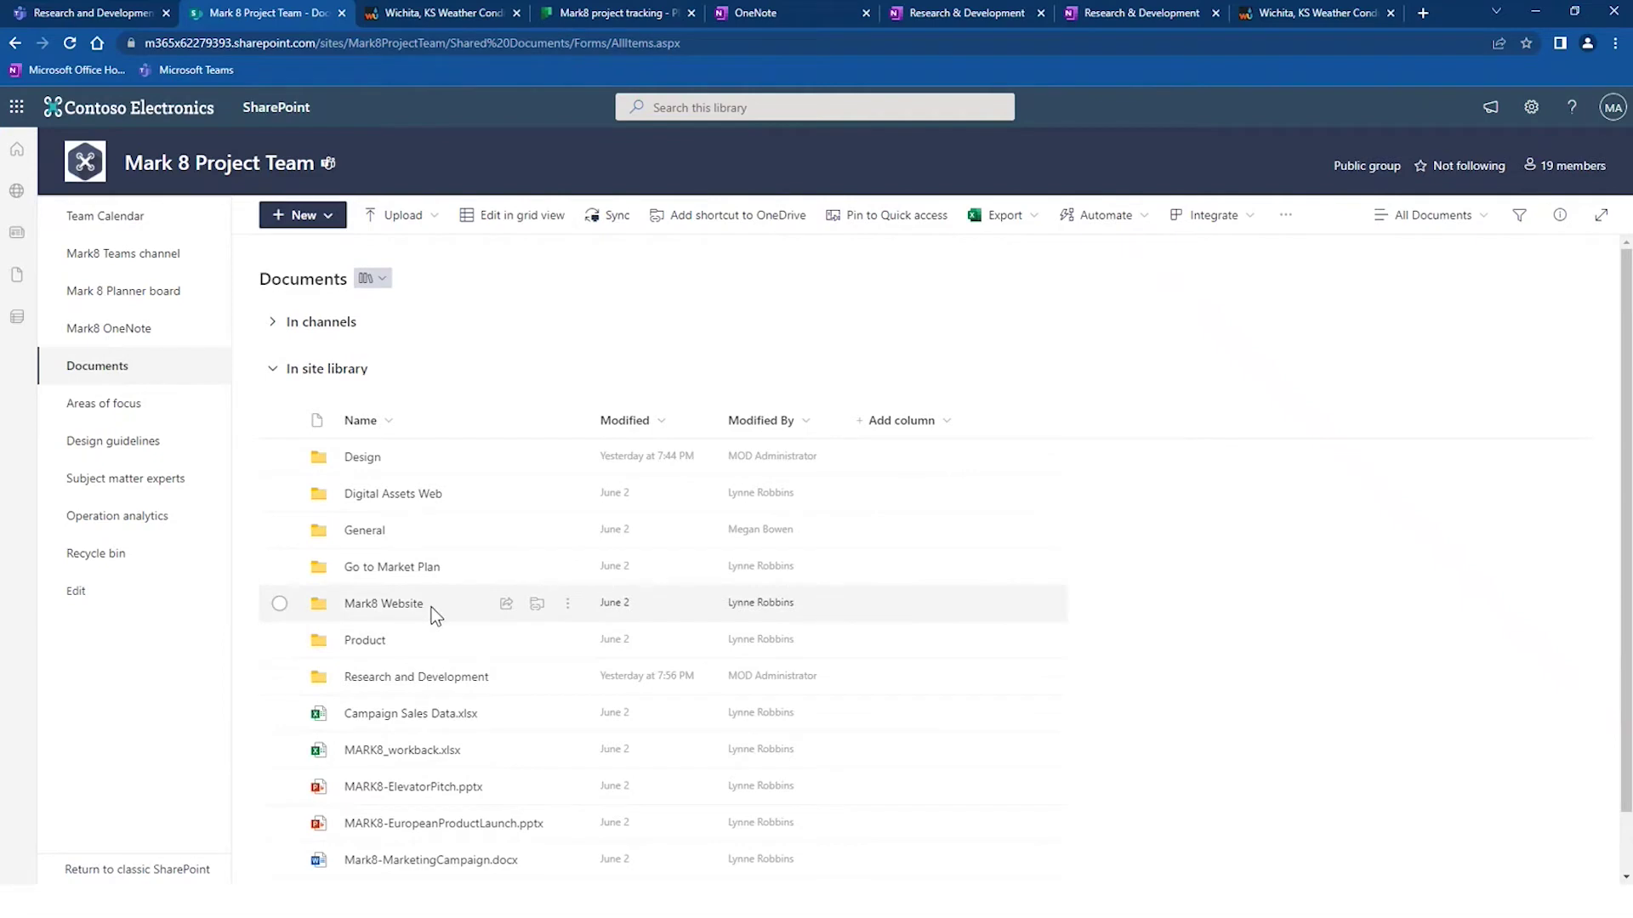
click(418, 678)
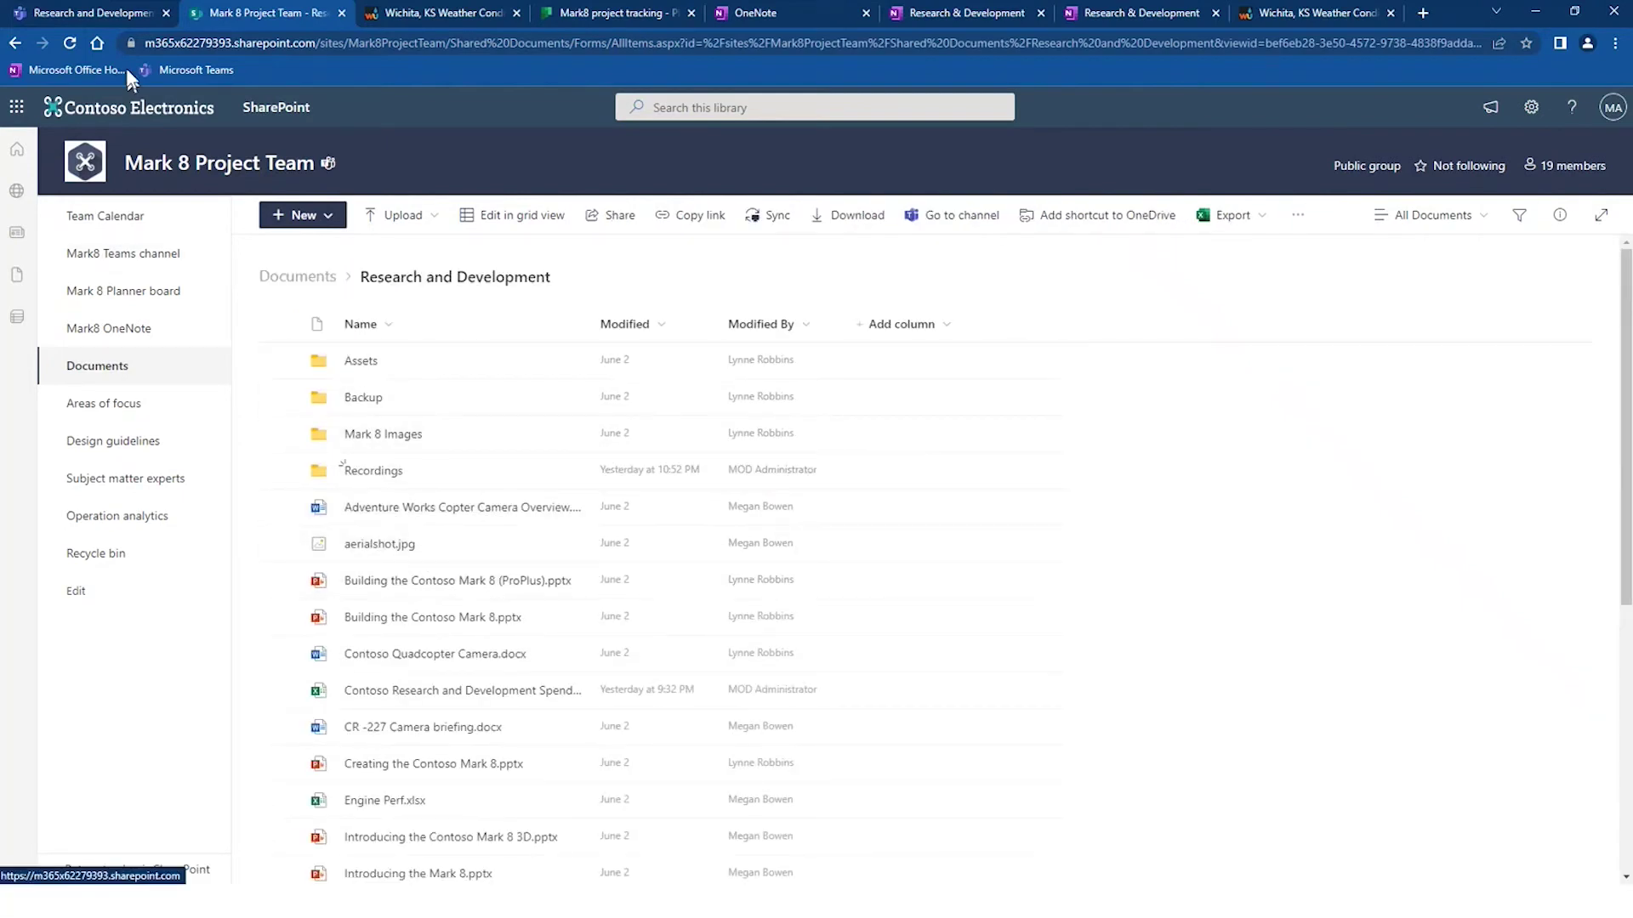
click(100, 13)
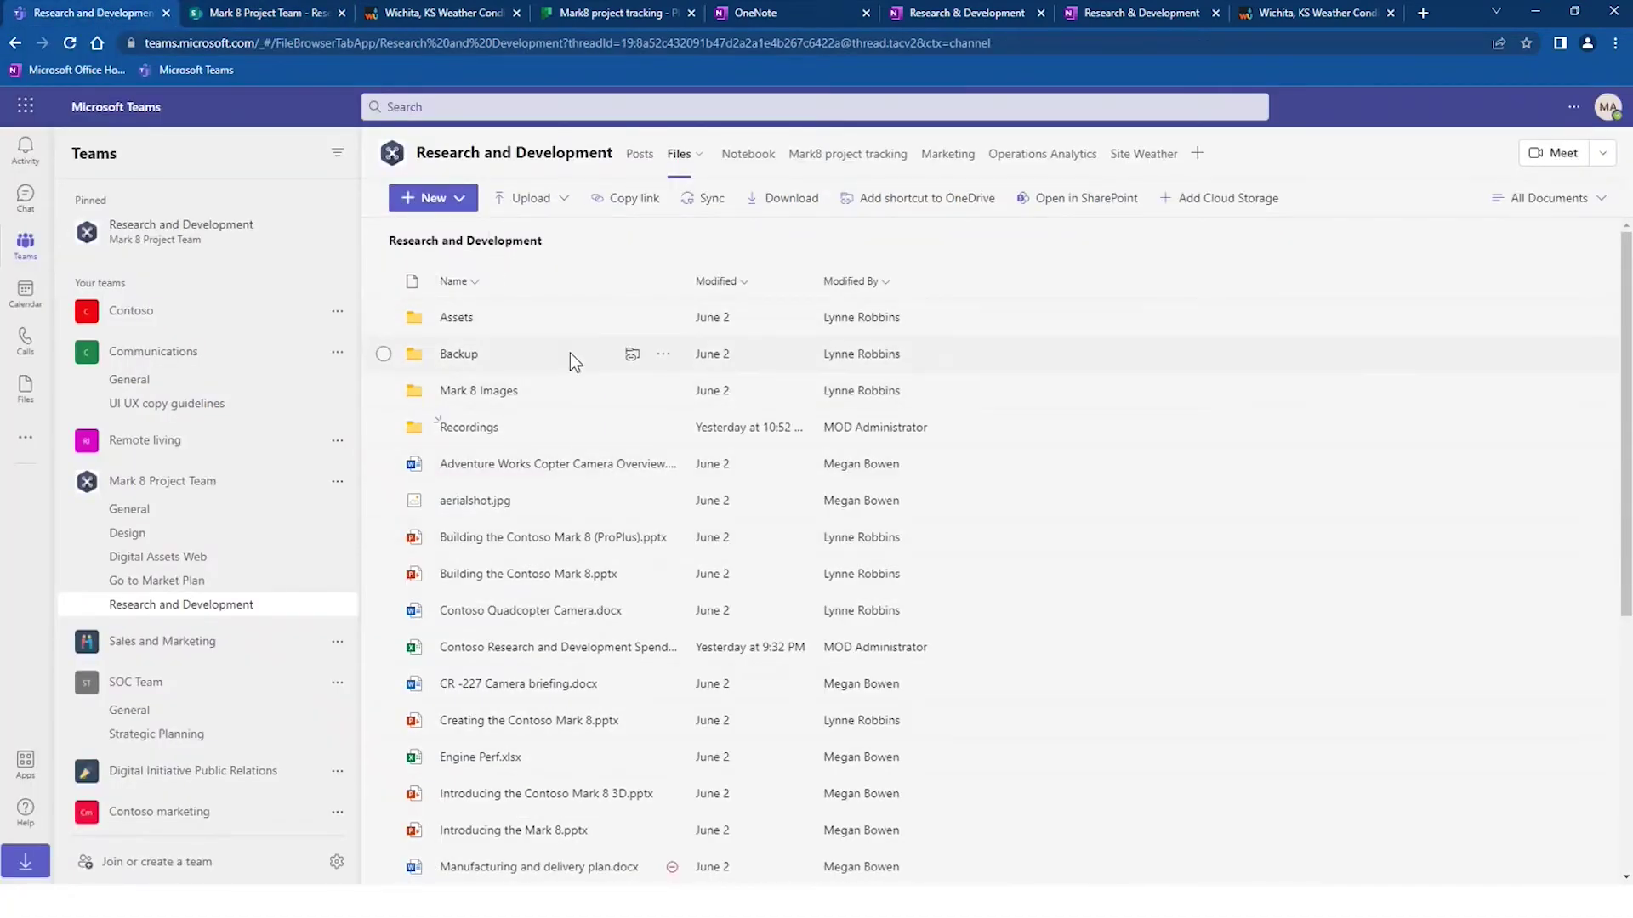
click(248, 10)
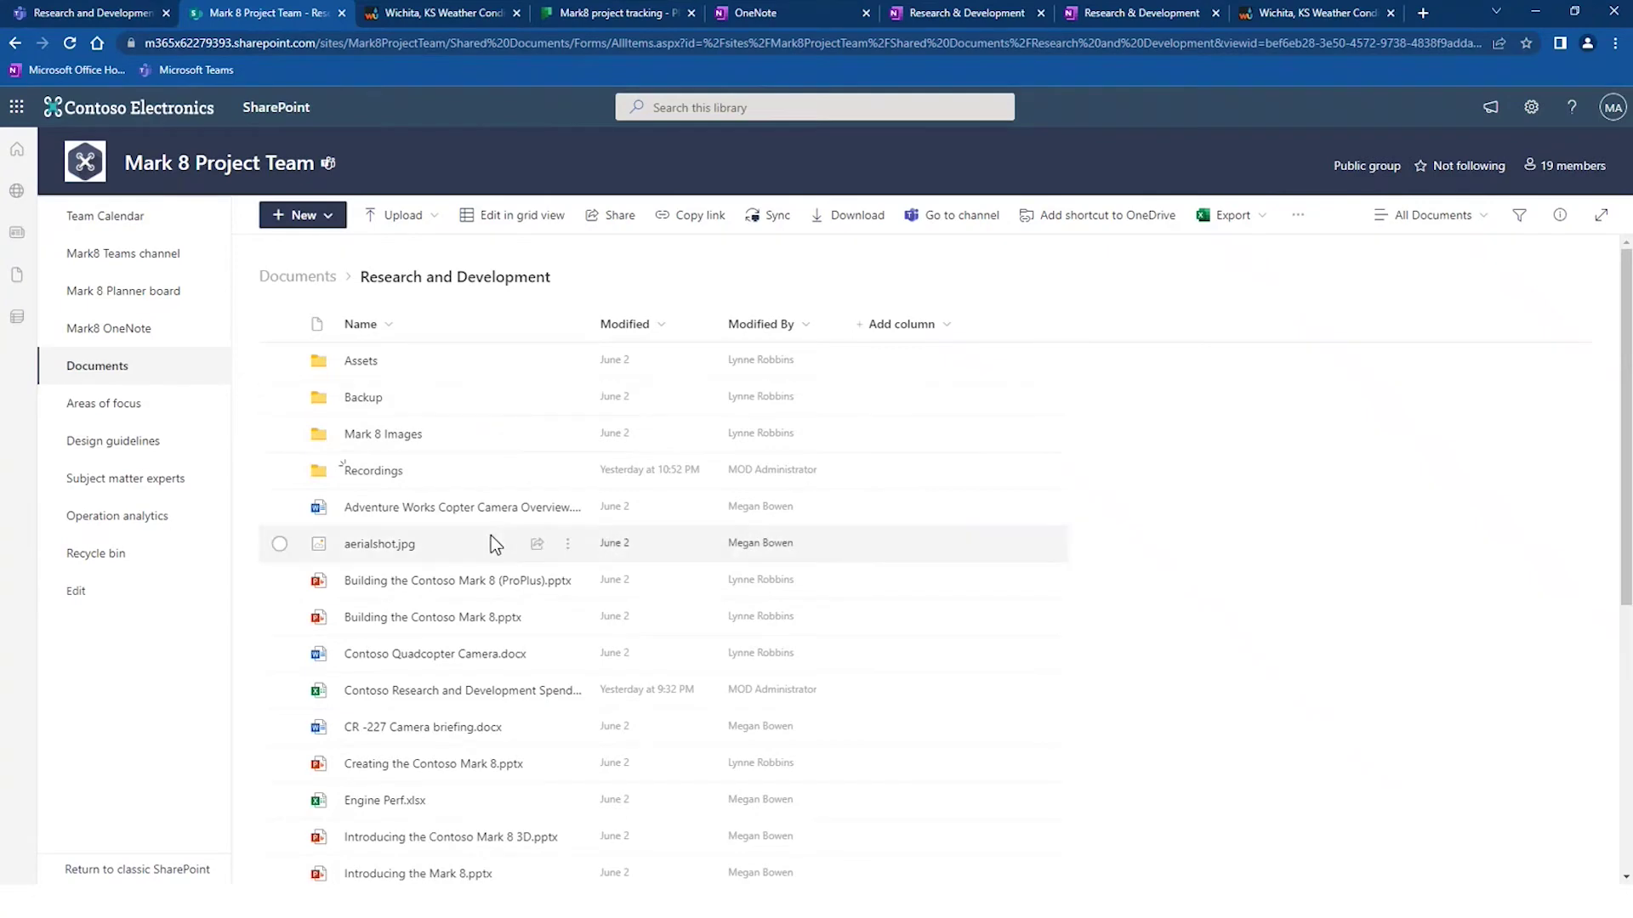
click(96, 18)
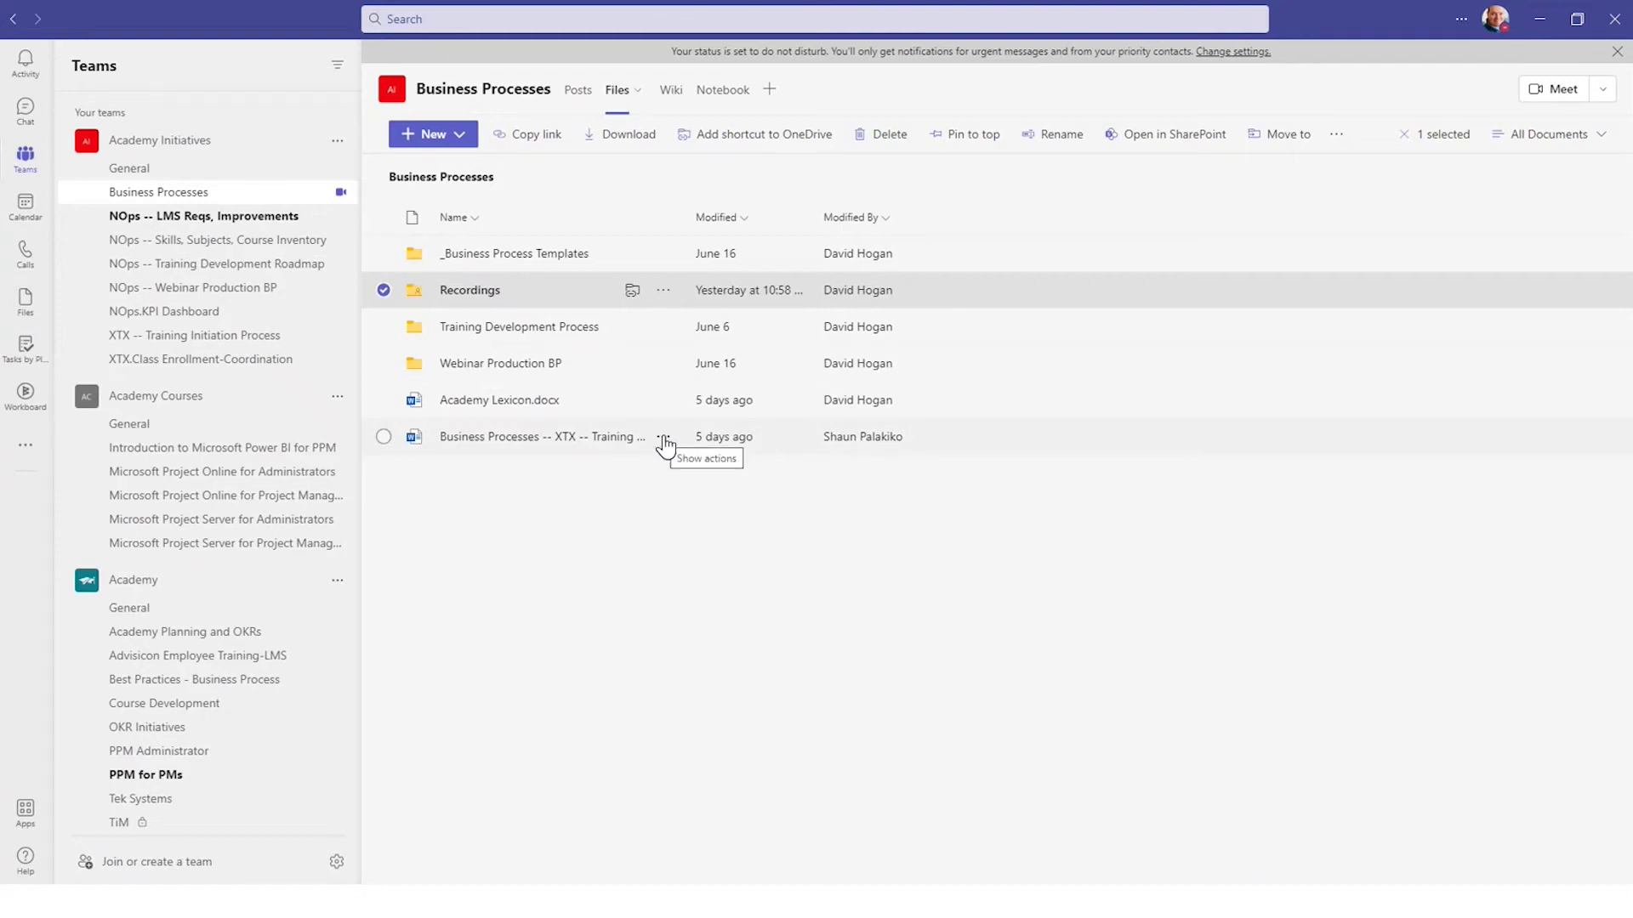
- Look through the Open options for the XTX Training document, then dismiss its menu
click(664, 438)
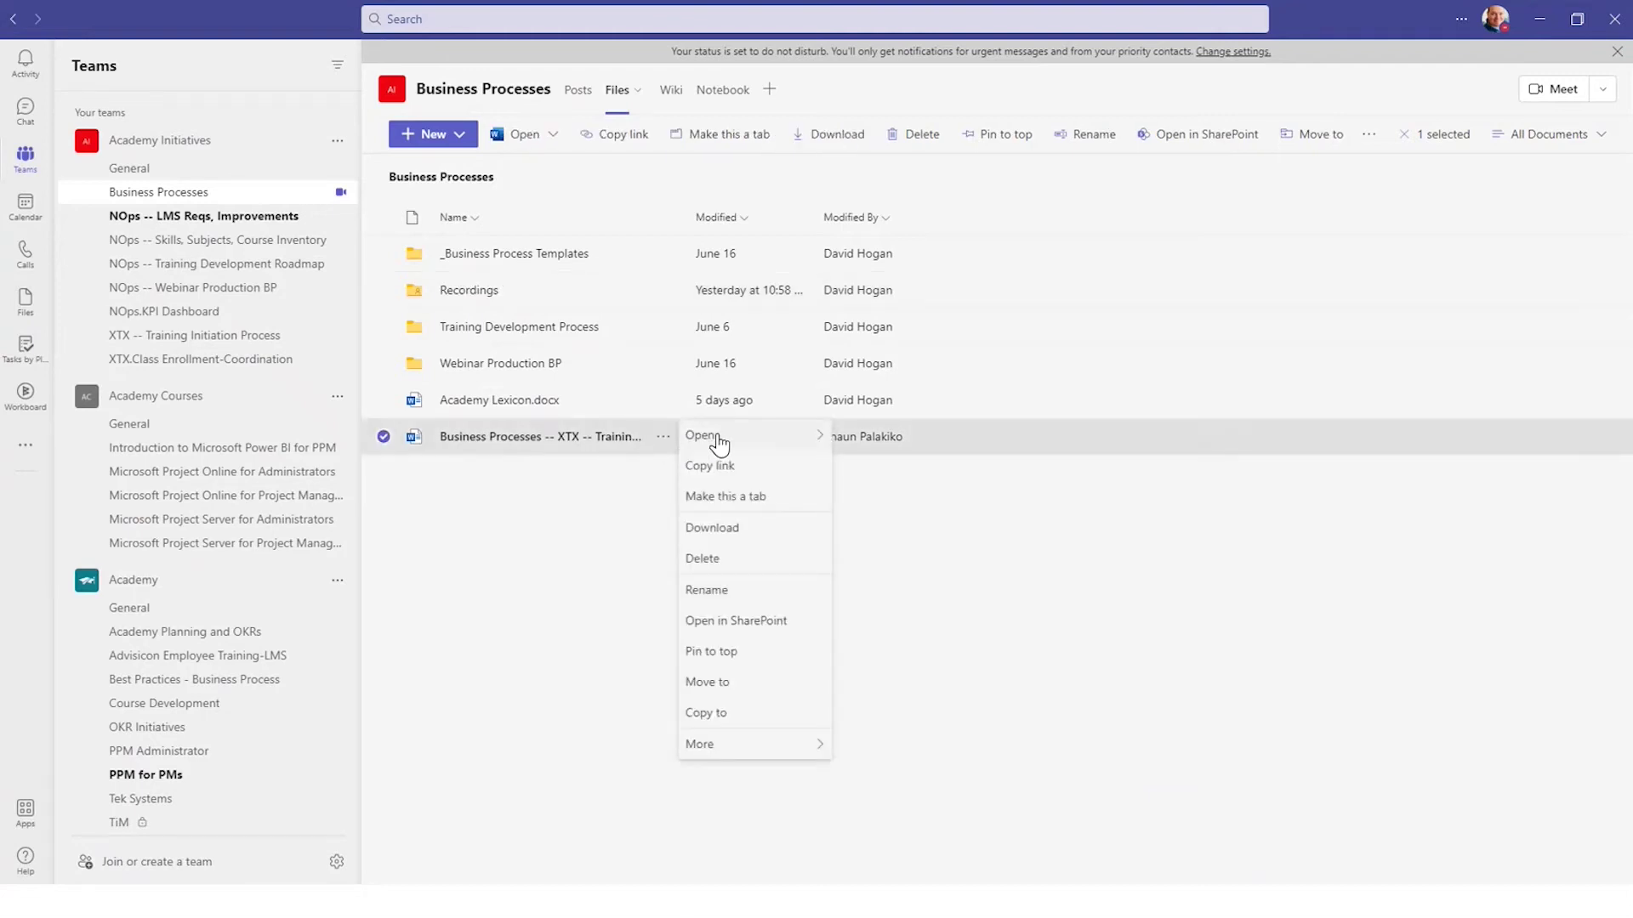
mouse_move(718, 440)
mouse_move(820, 436)
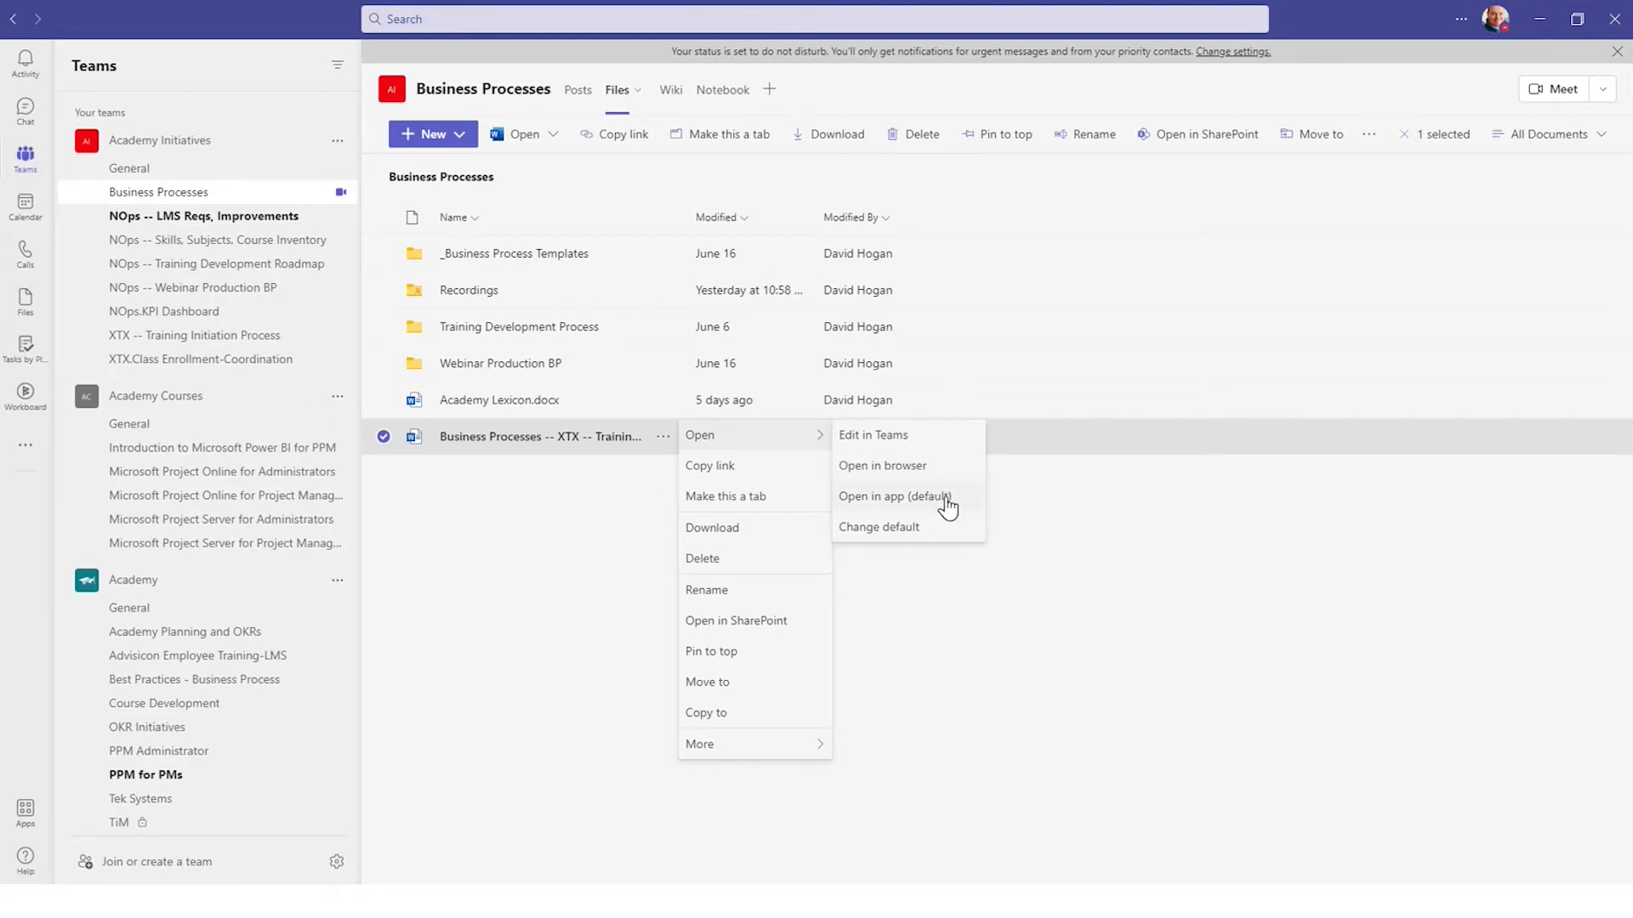
click(565, 531)
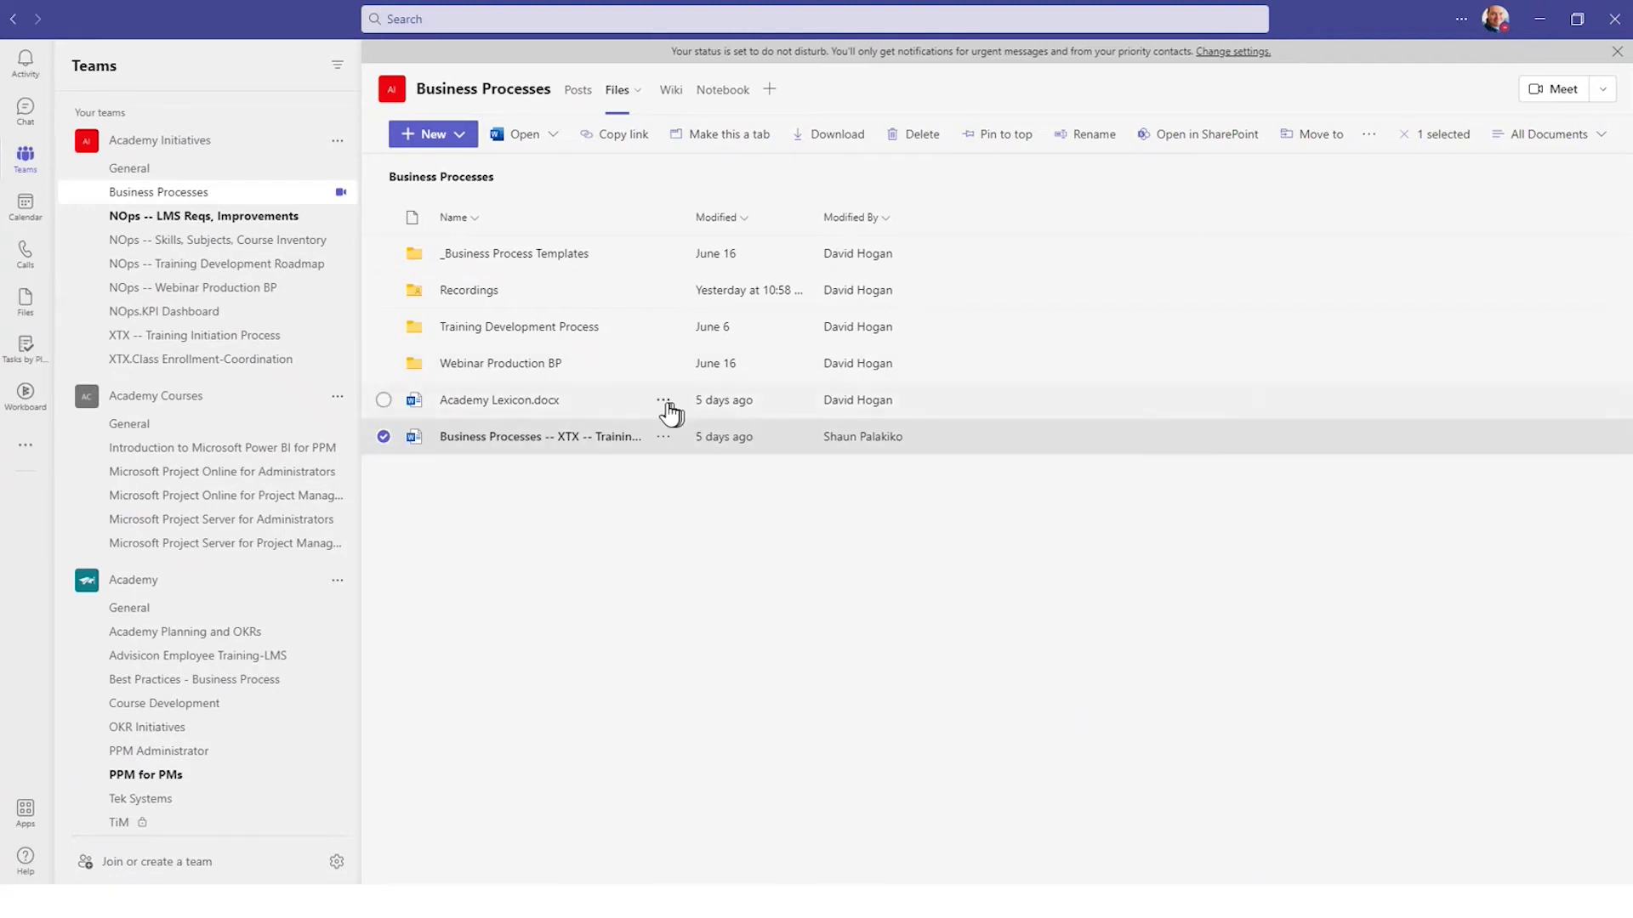
- Copy a link to Academy Lexicon.docx for people with existing access
click(664, 401)
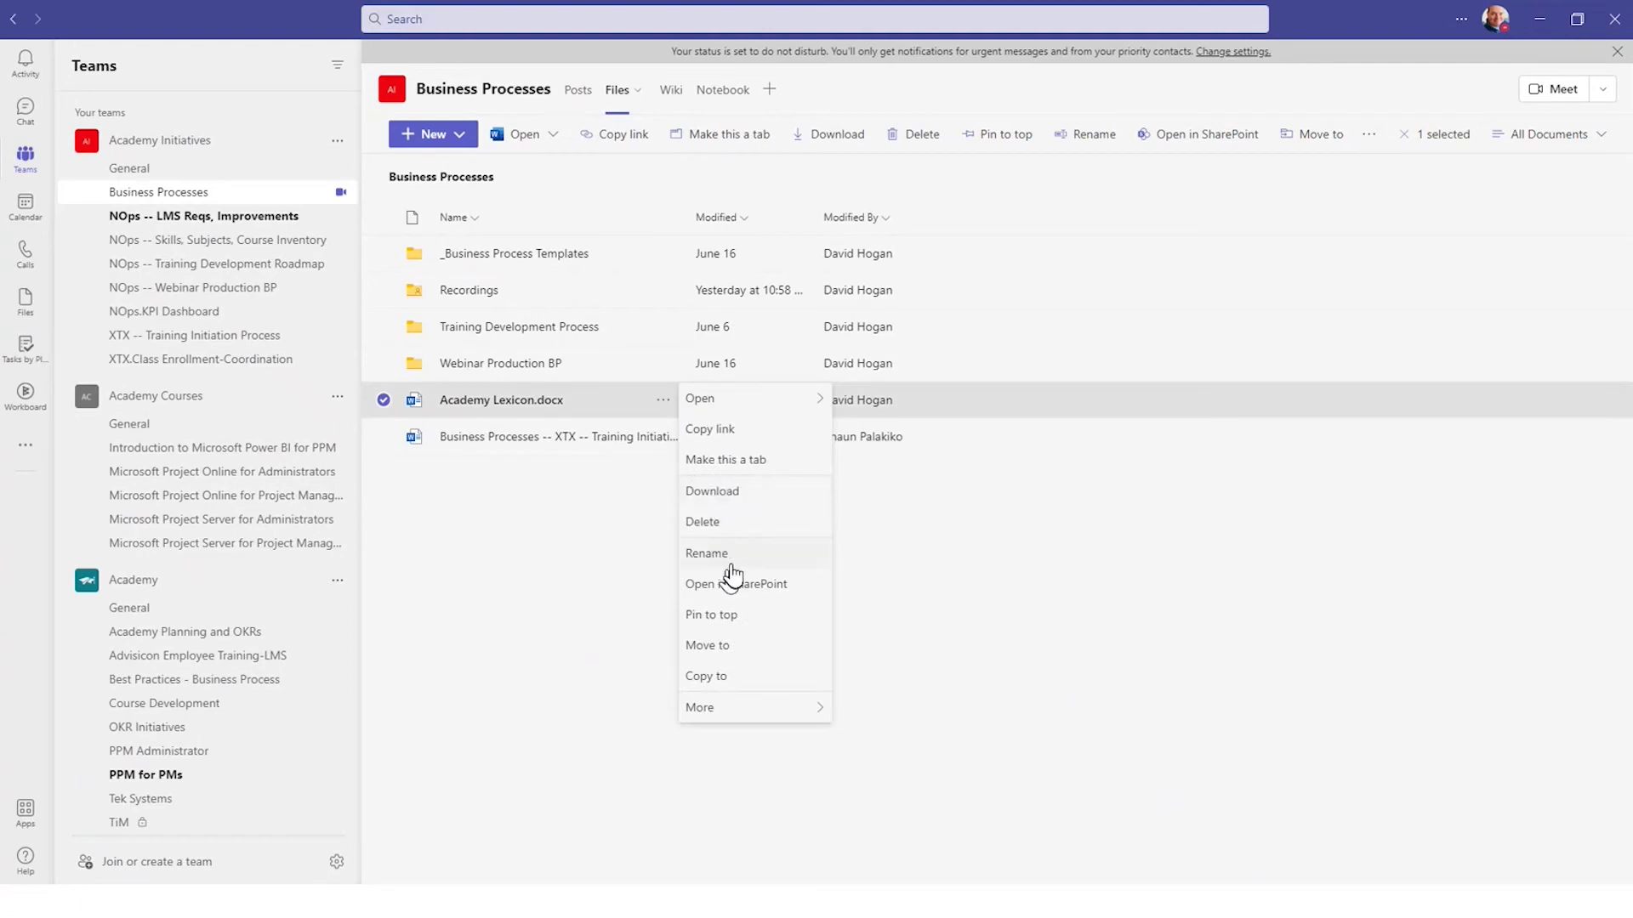
click(713, 432)
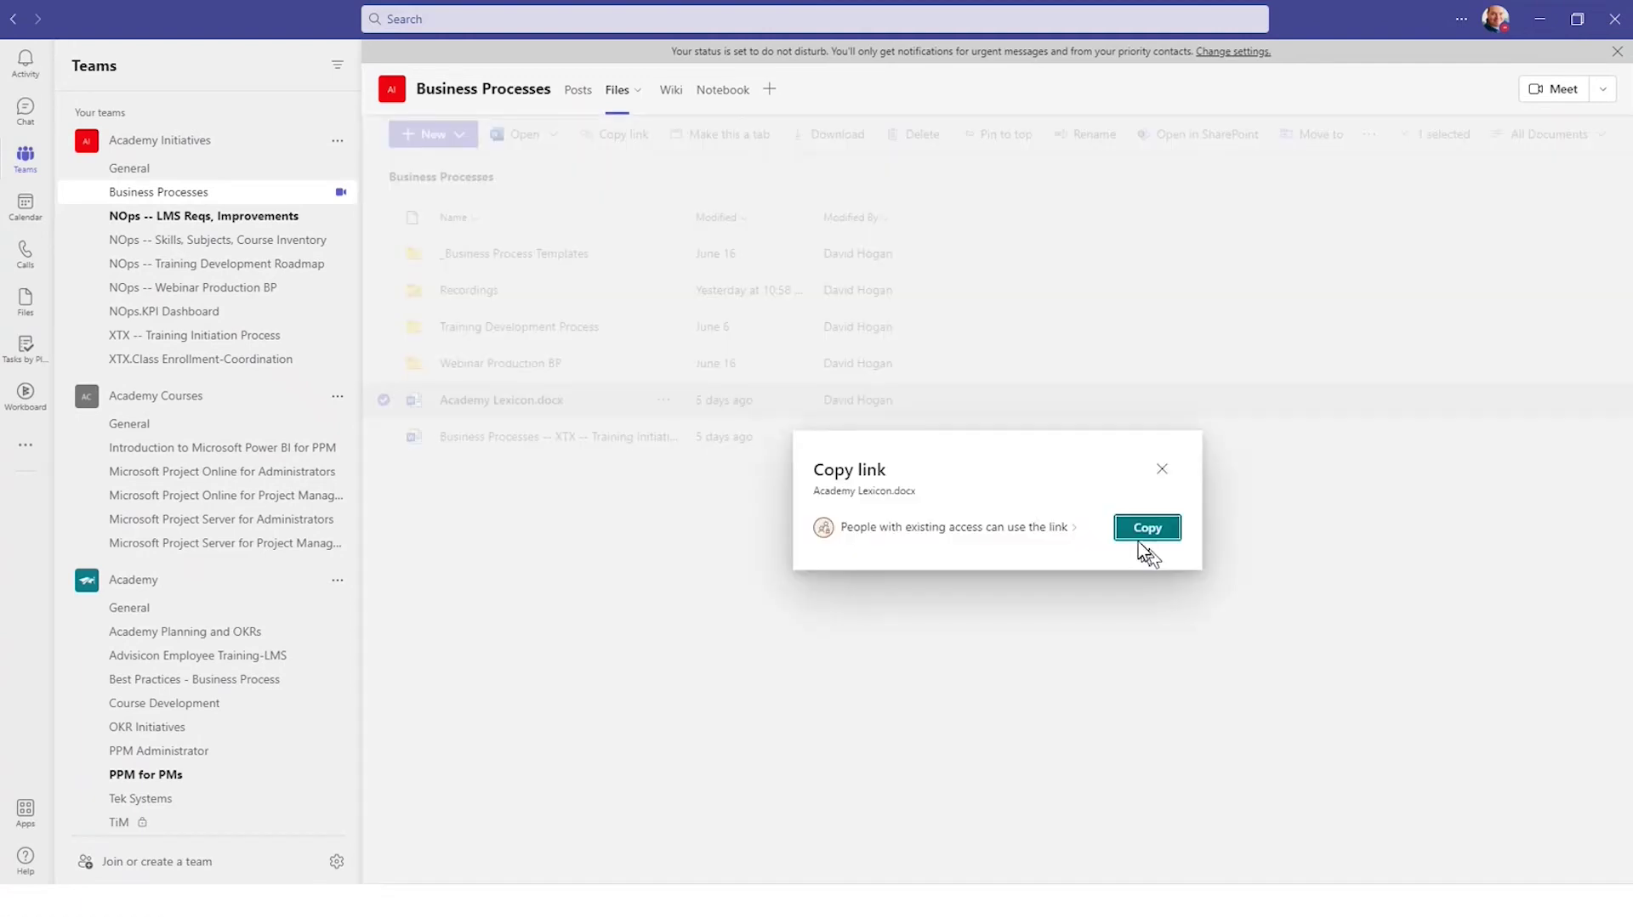
click(1139, 542)
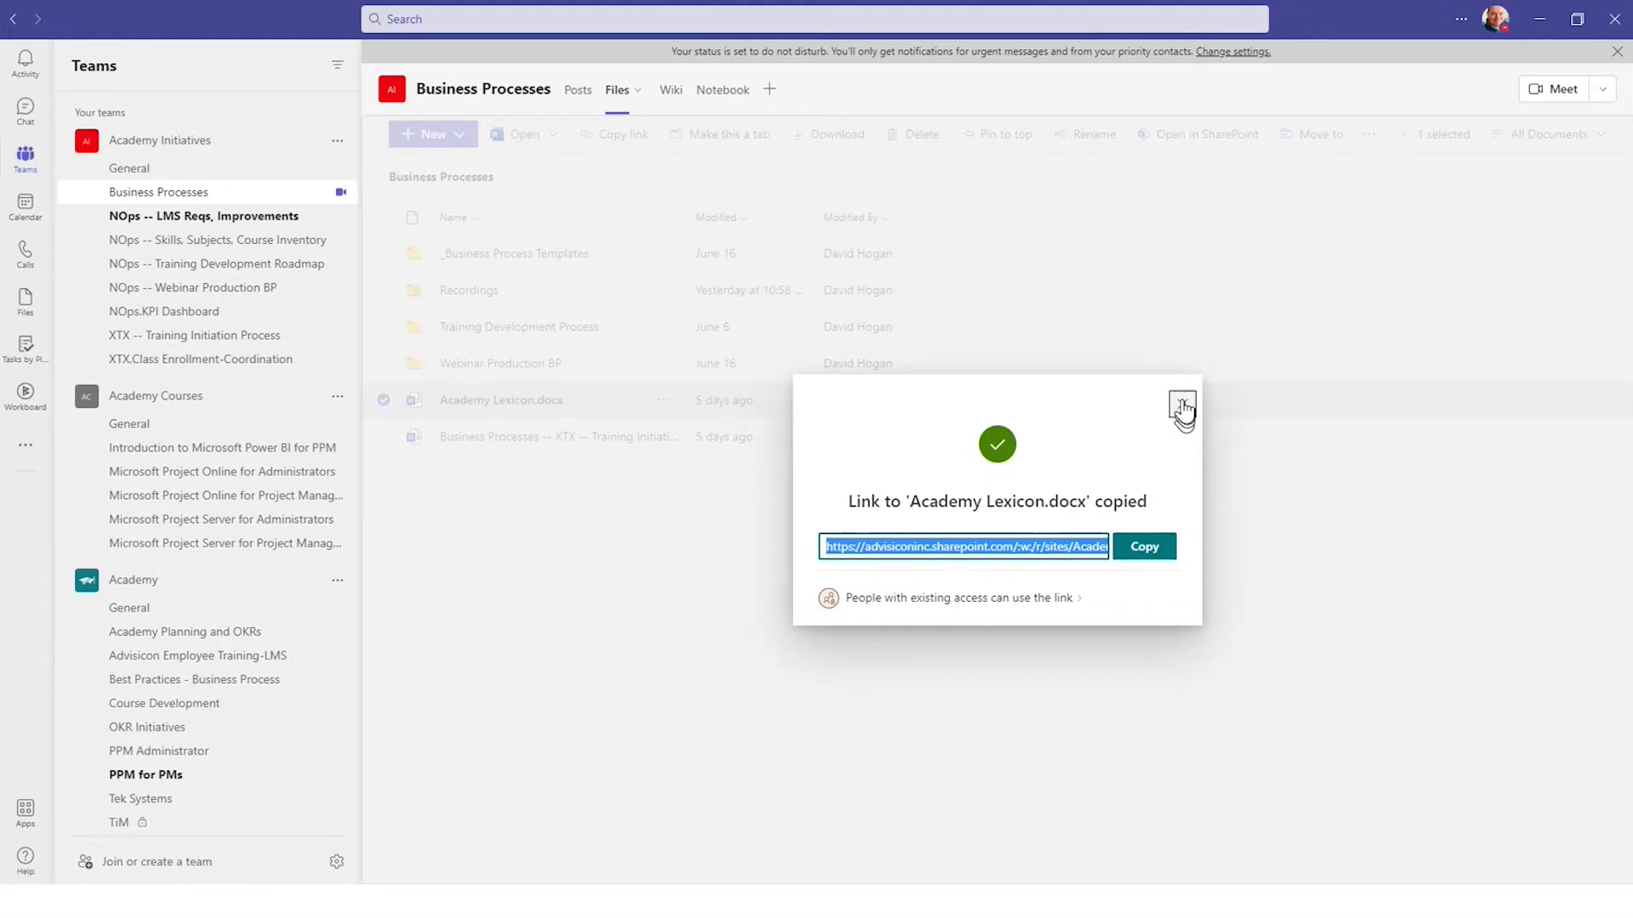
- Close the Copy link confirmation and switch back to the channel's Posts tab
click(1182, 406)
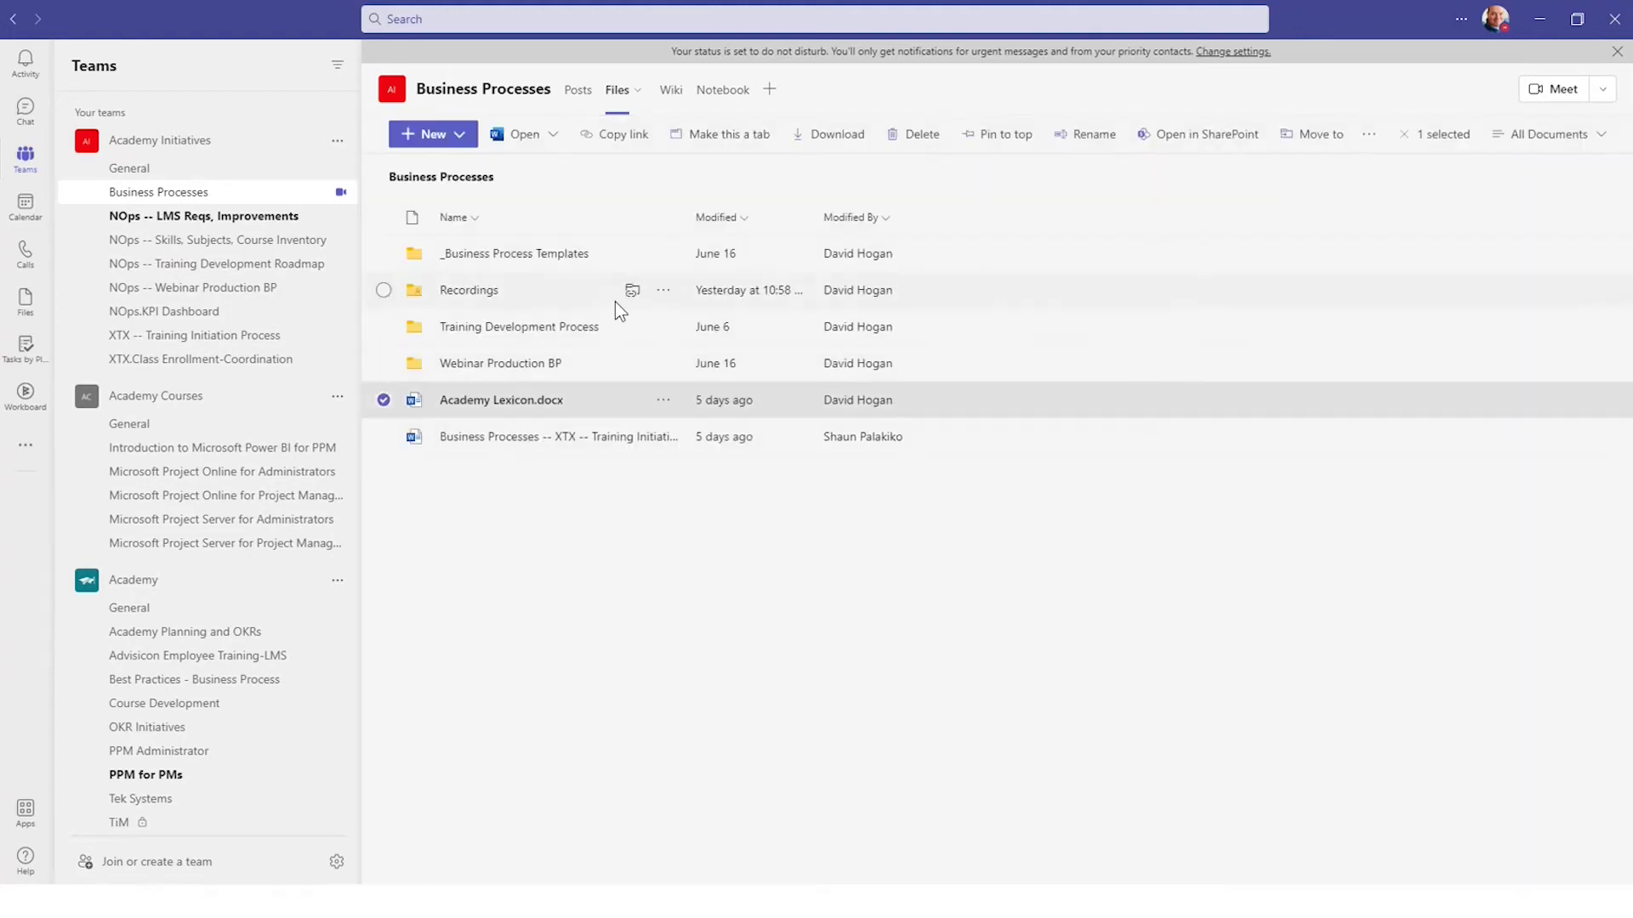
click(578, 95)
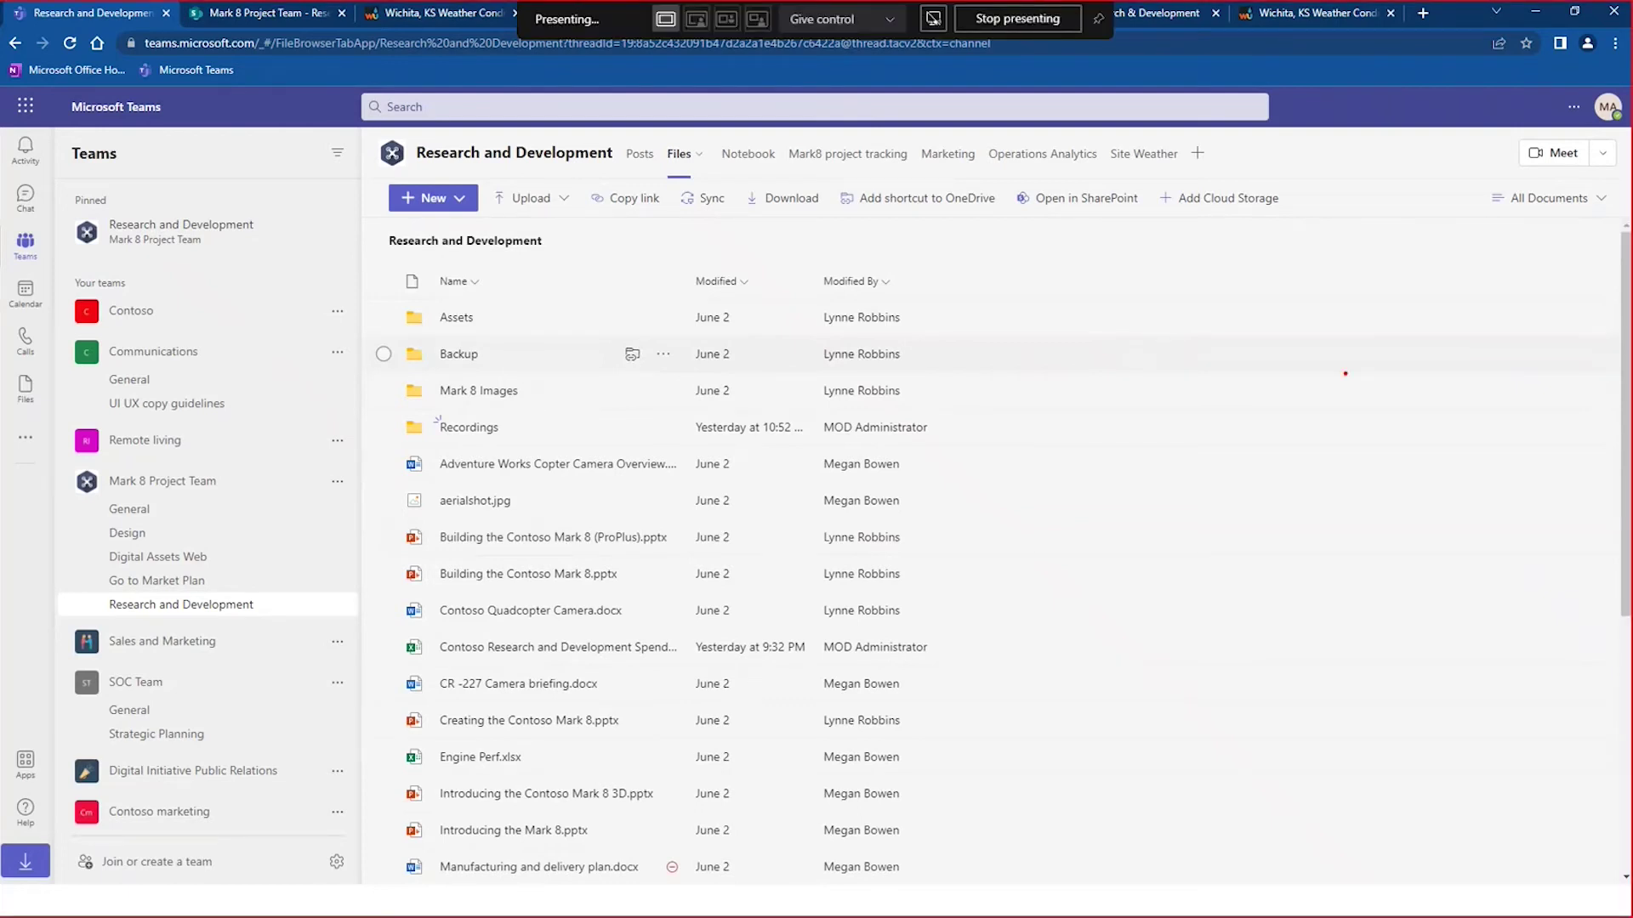
drag(1581, 131, 1583, 134)
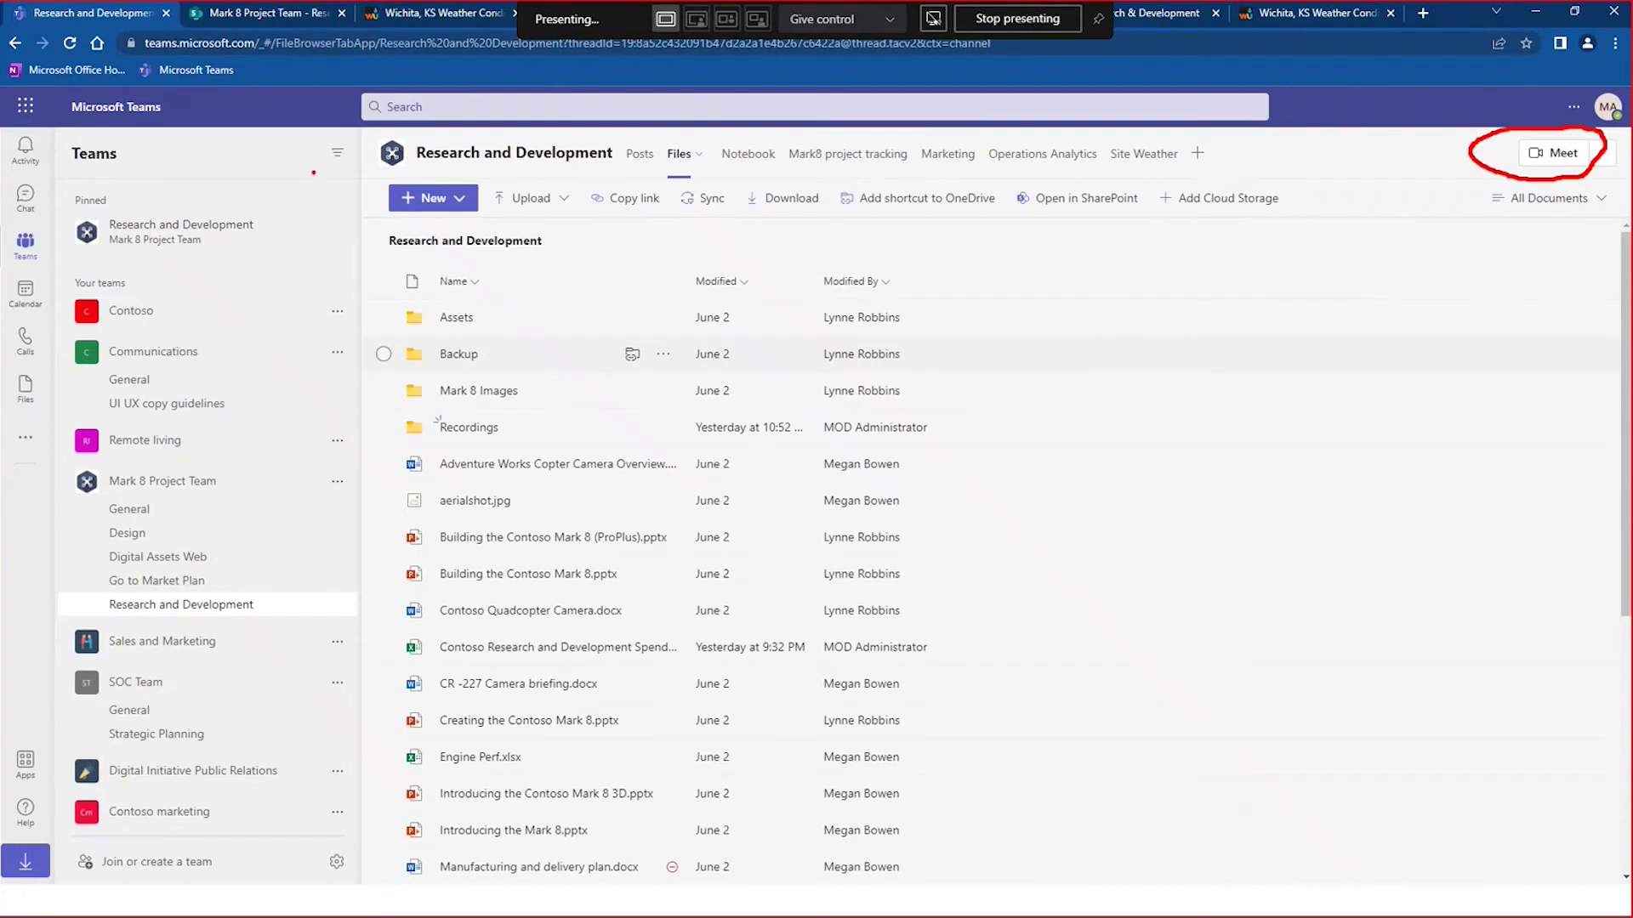
mouse_move(49, 174)
mouse_down()
mouse_move(5, 194)
mouse_move(56, 216)
mouse_move(51, 181)
mouse_up()
mouse_move(58, 321)
mouse_down()
mouse_move(3, 320)
mouse_move(7, 357)
mouse_move(54, 330)
mouse_up()
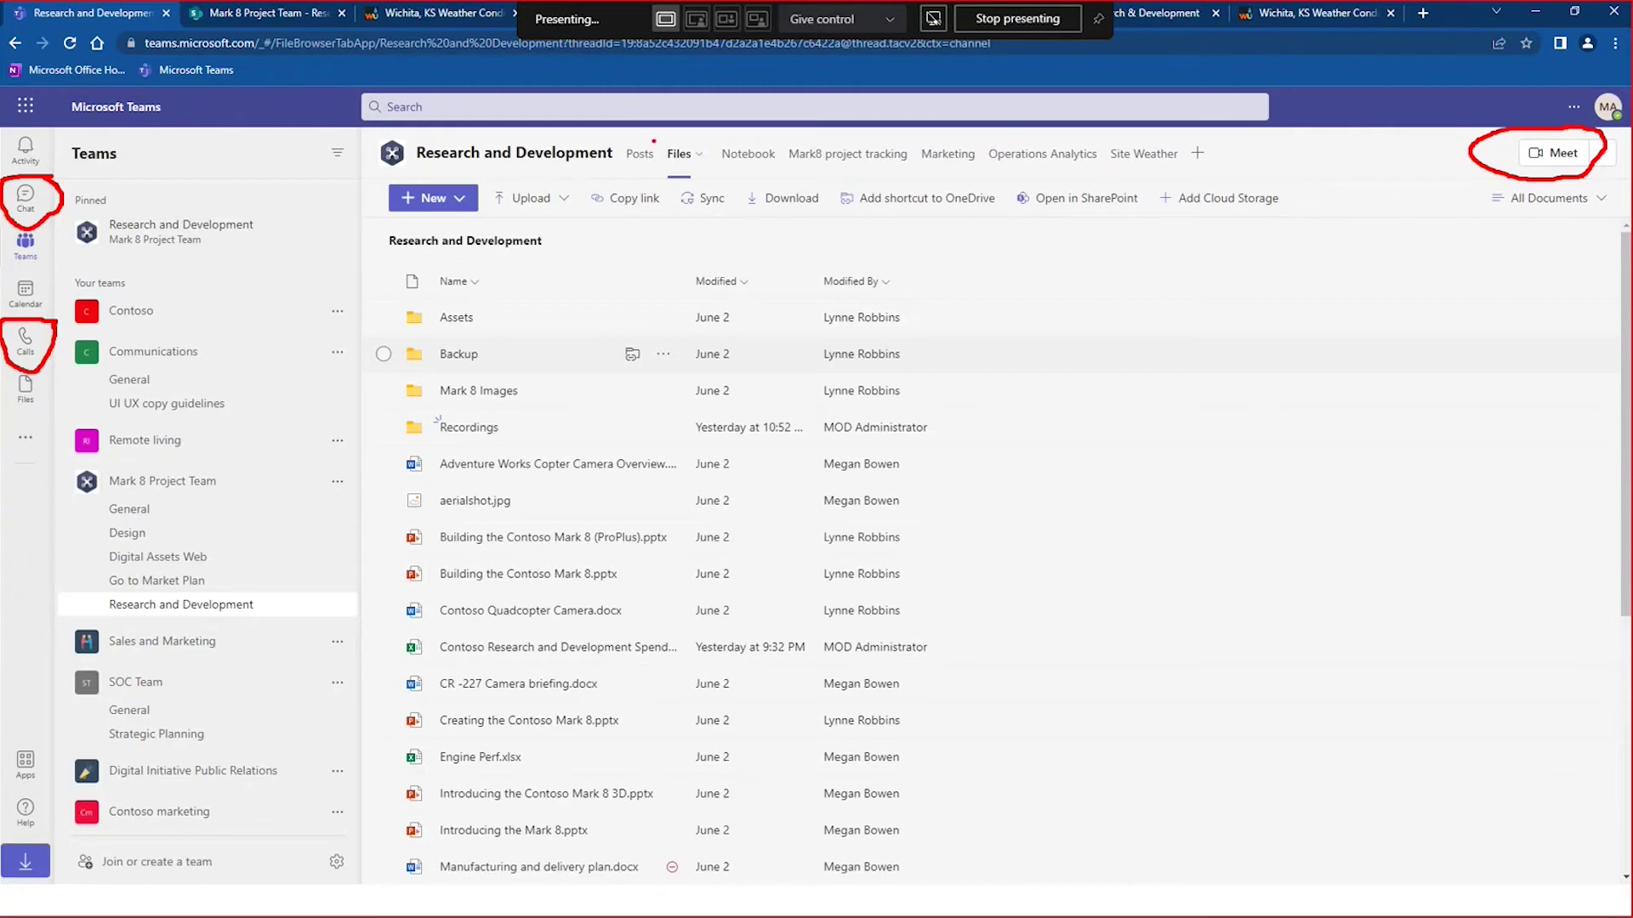
mouse_move(653, 140)
mouse_down()
mouse_move(590, 173)
mouse_move(663, 148)
mouse_move(651, 129)
mouse_up()
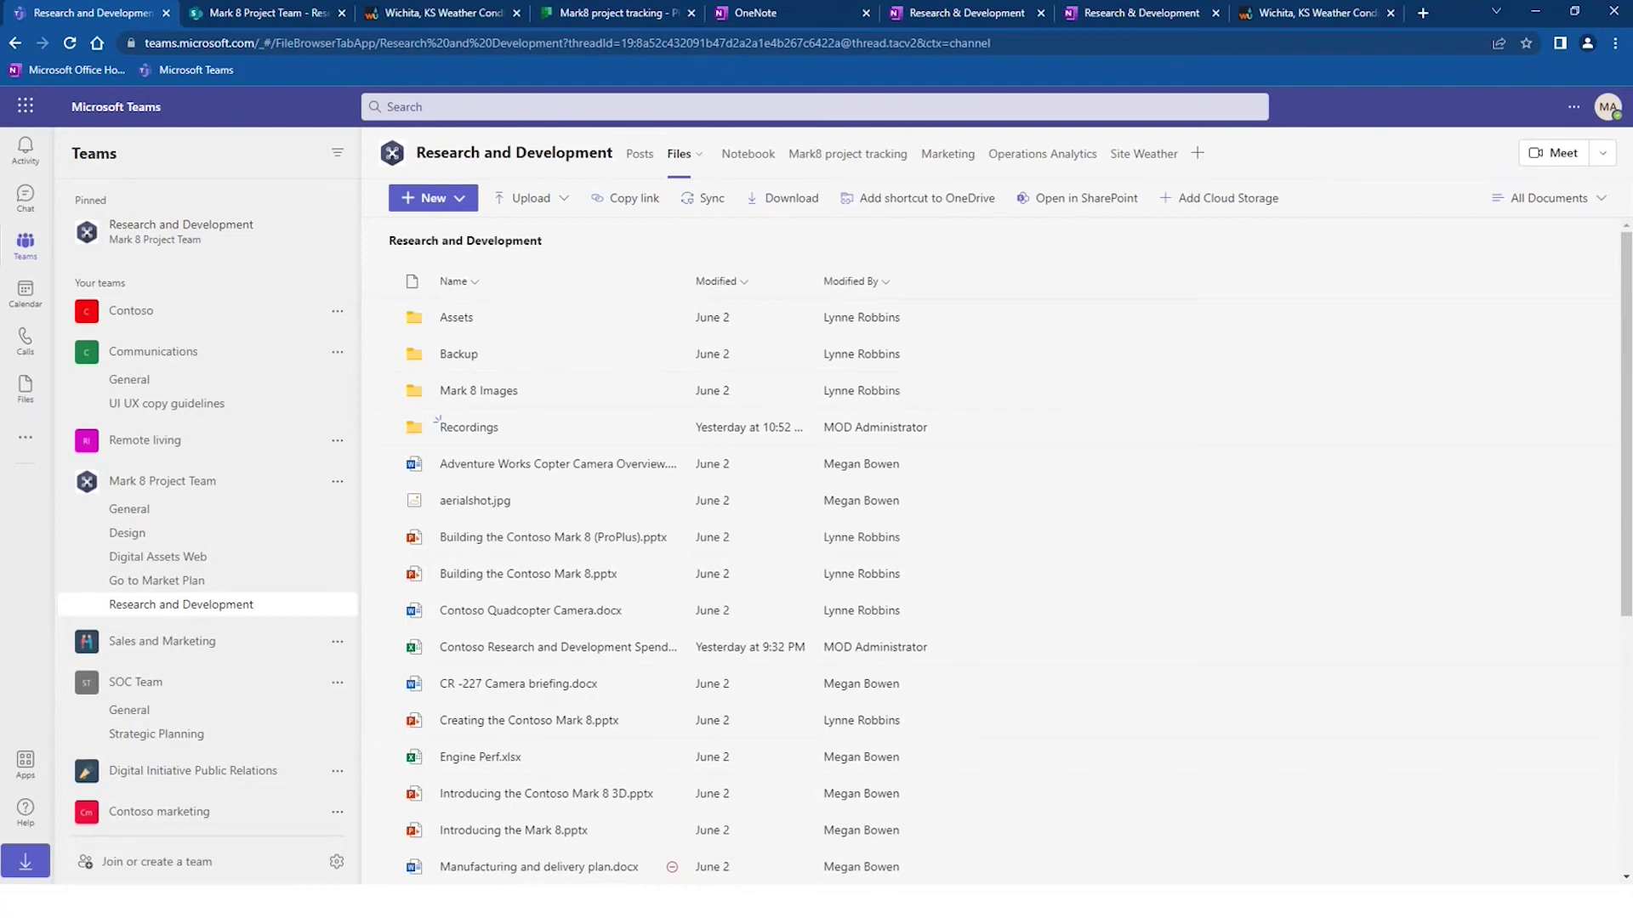
- Start a new one-to-one chat with the colleague chosen from the To: suggestions
key(ctrl+shift+2)
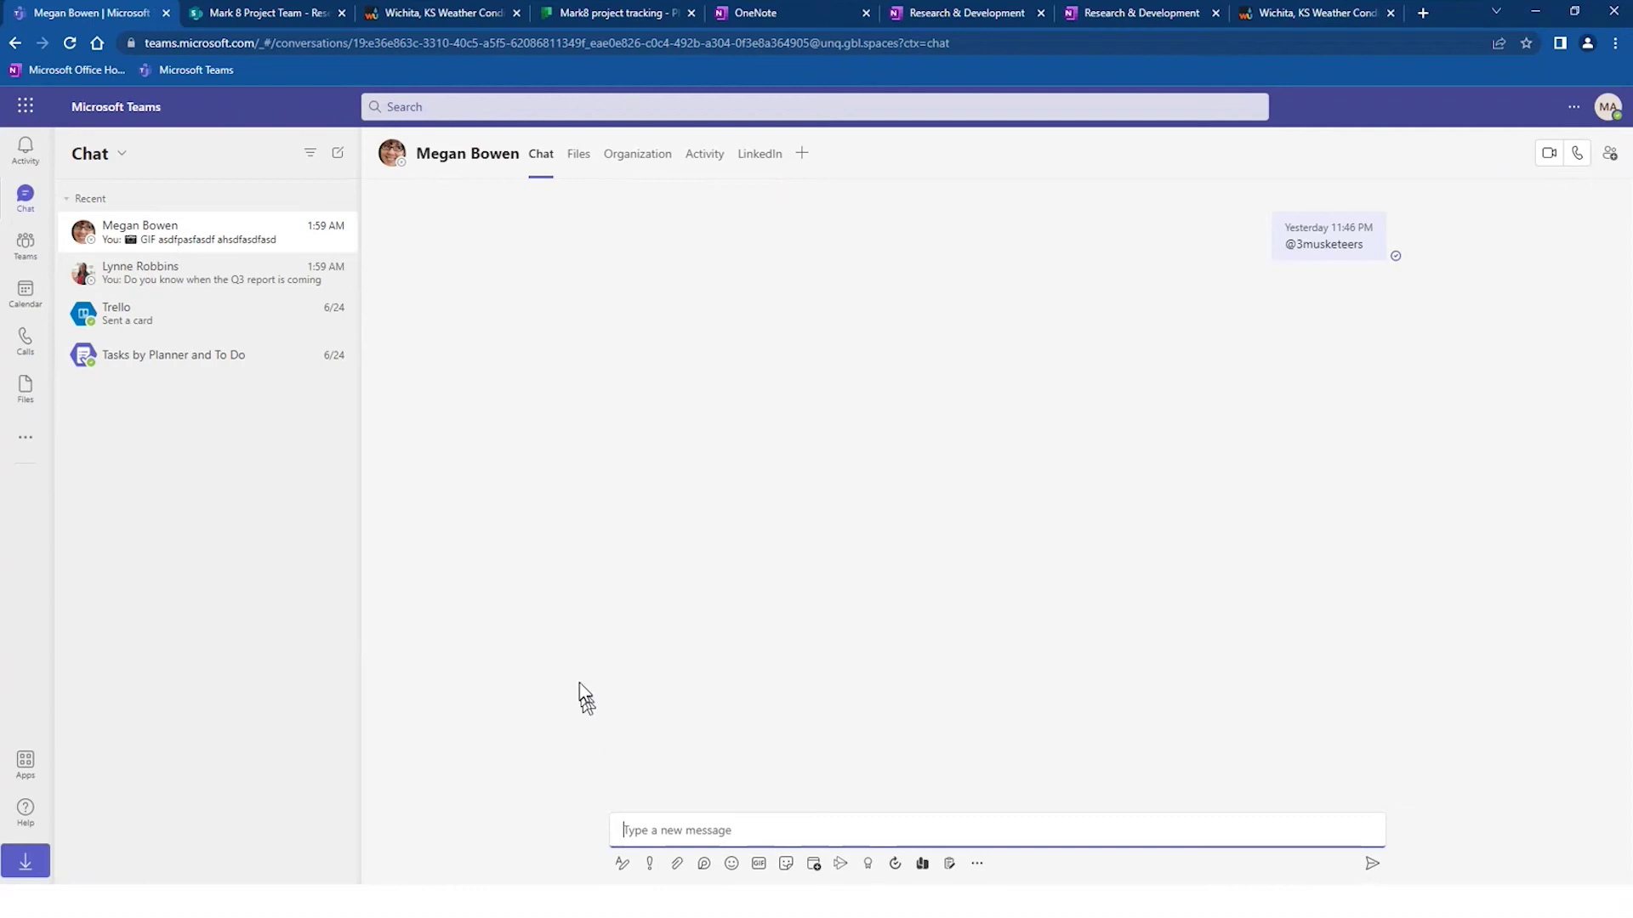
click(339, 155)
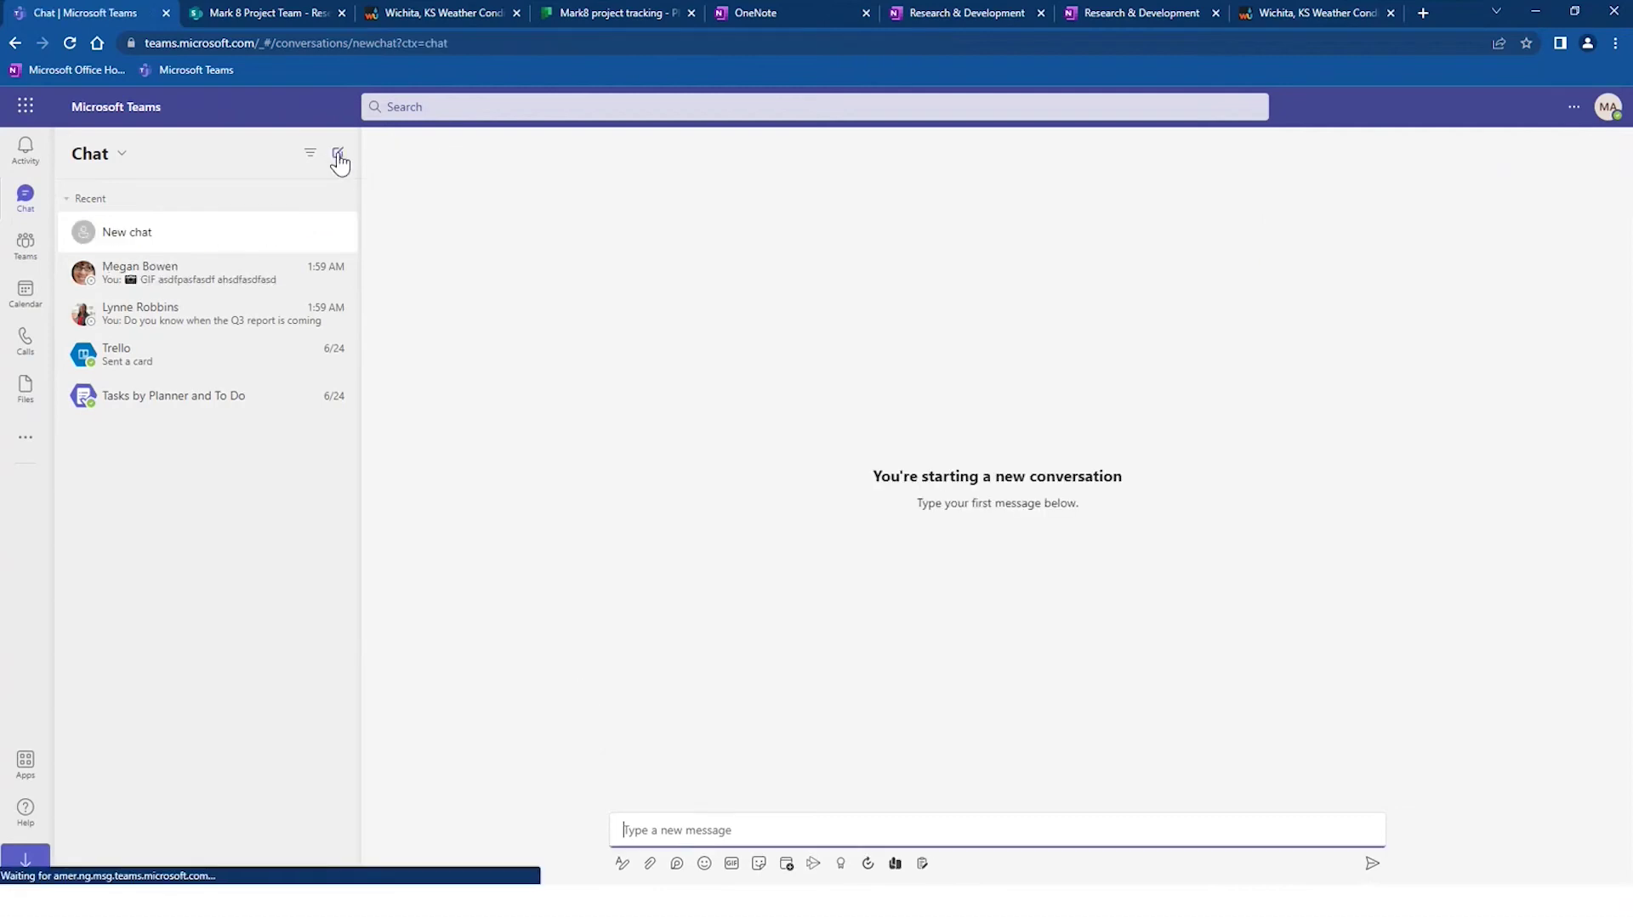
text(lynne)
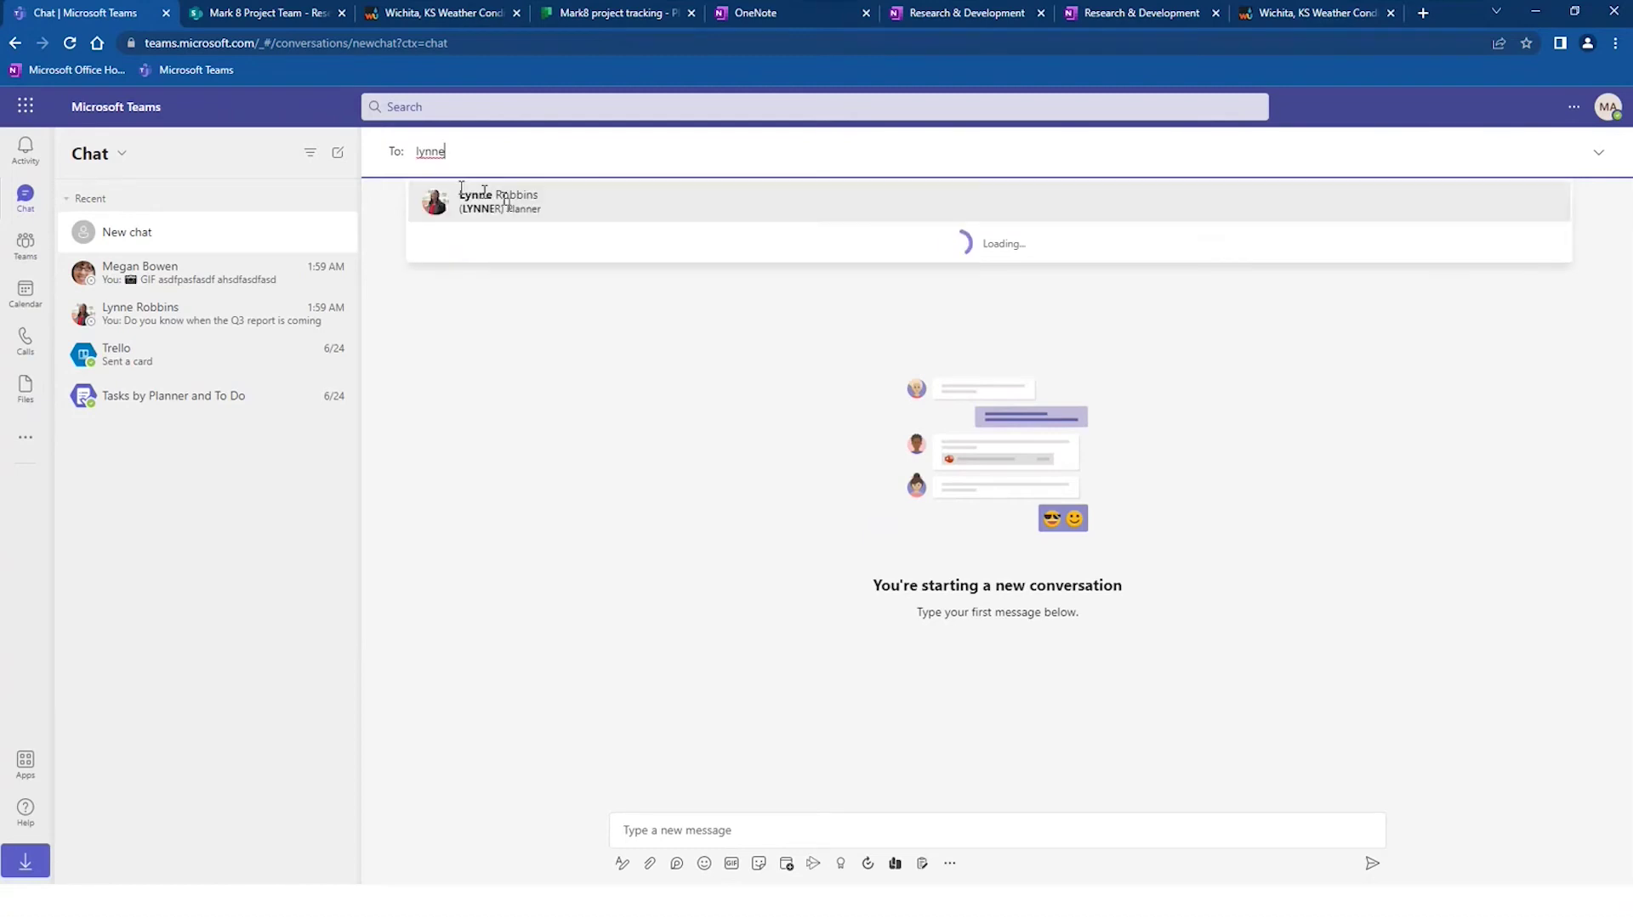
click(531, 204)
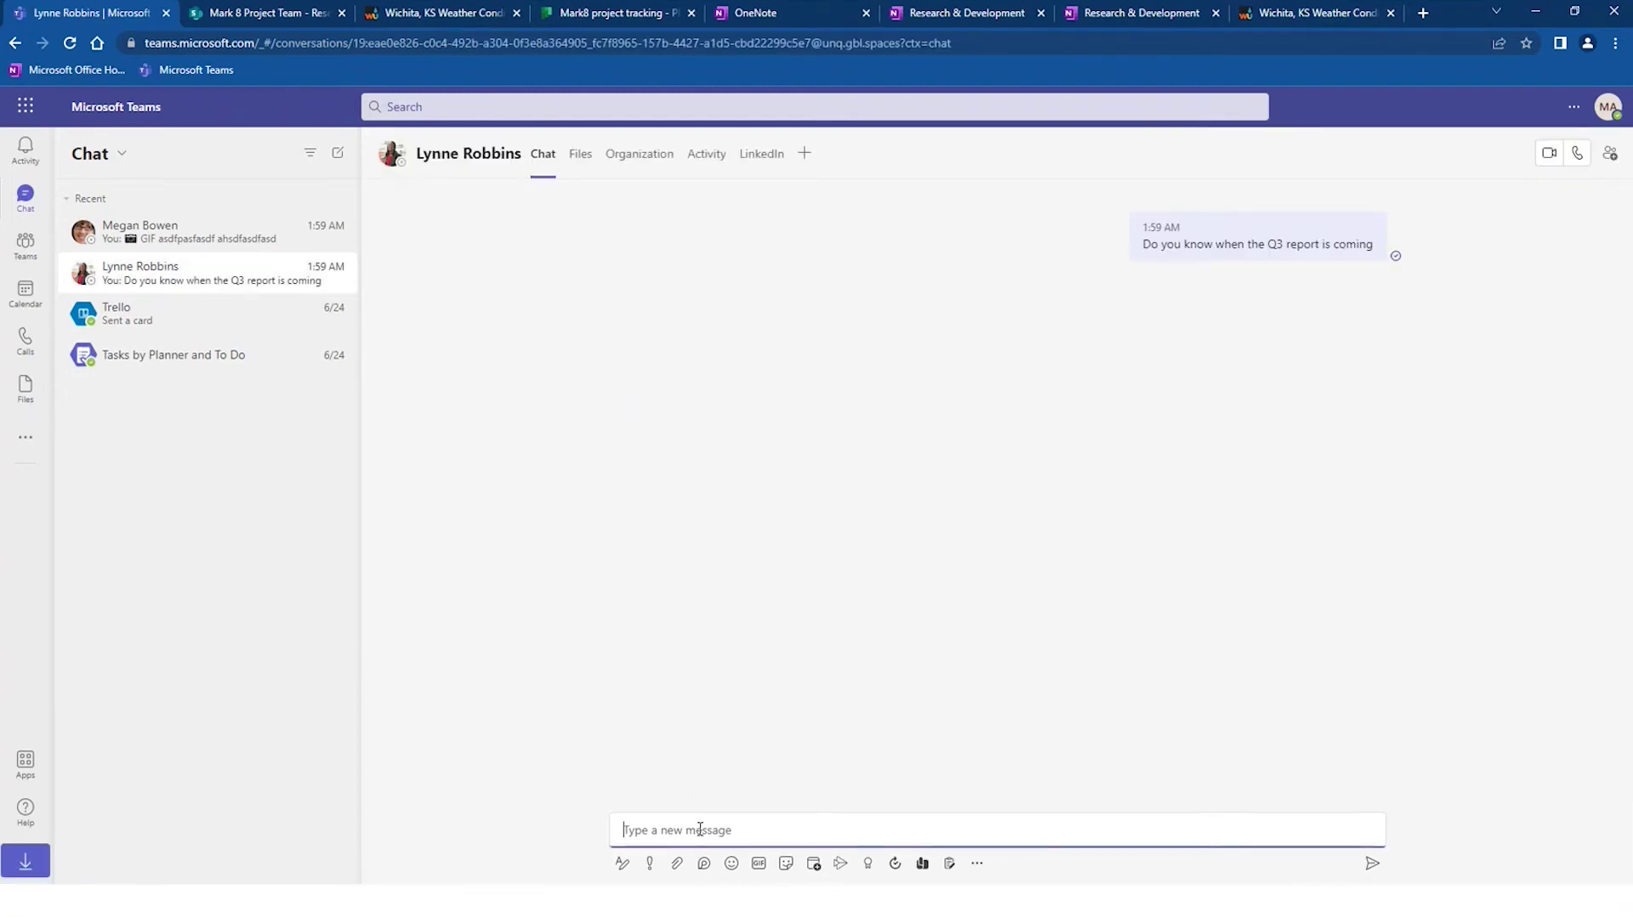
- Draft the message 'Hey there. Where is the report?' in the chat without sending
text(Hety t)
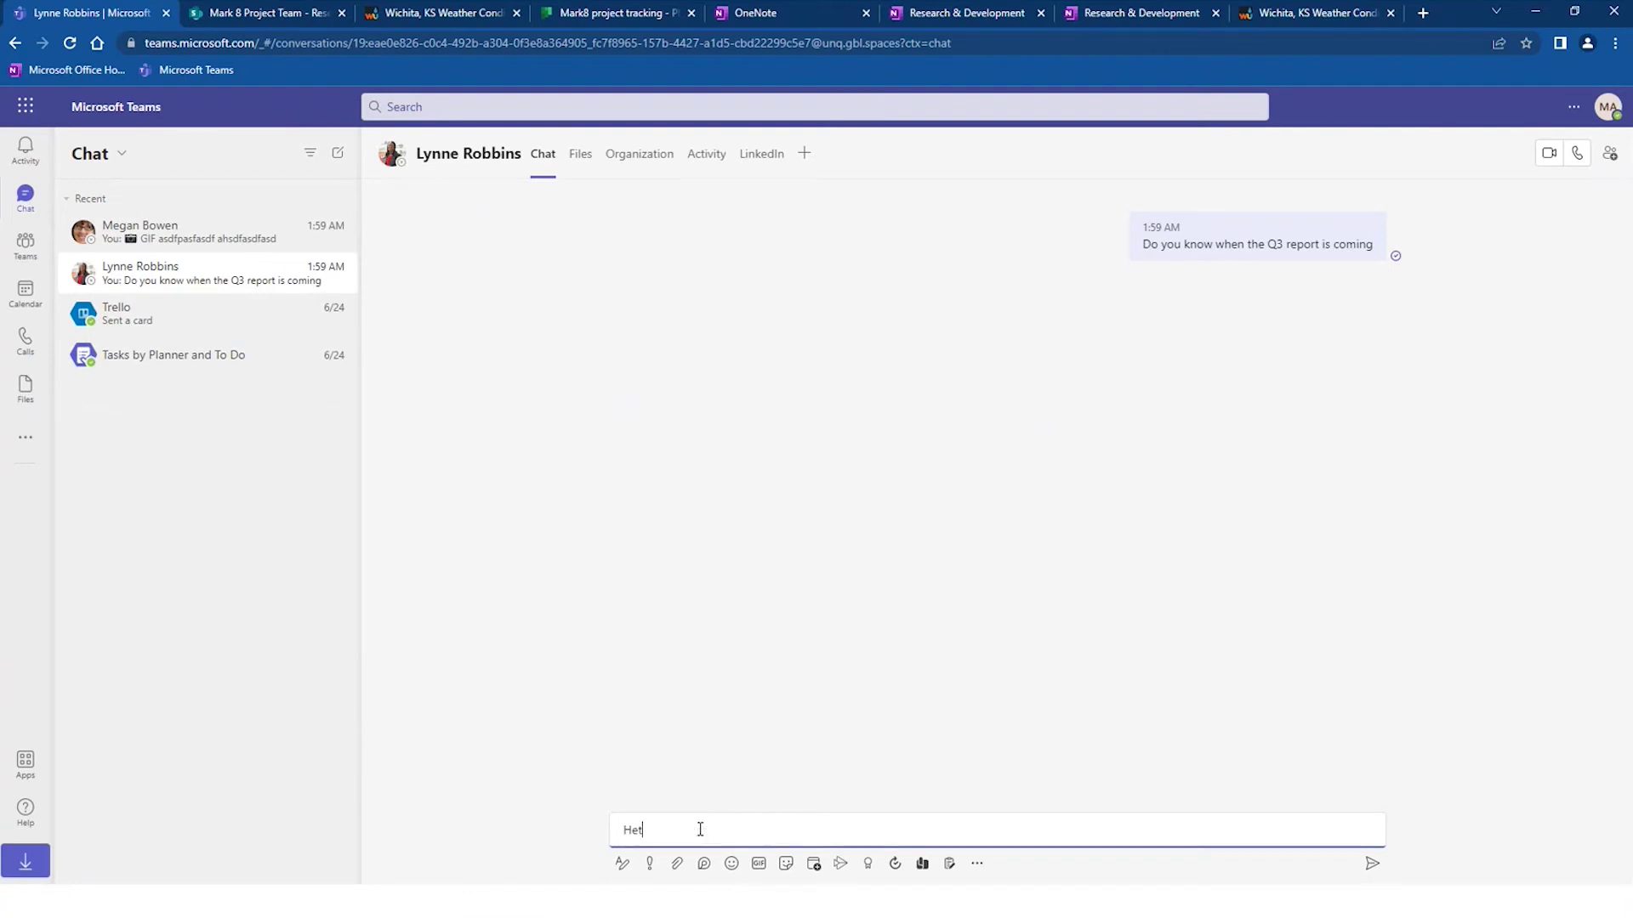
key(BackSpace)
key(BackSpace)
key(BackSpace)
text(y there)
text(Where is the report)
- Review the delivery priority options, keep Standard, and send 'Hey there. Where is the report?'
click(650, 867)
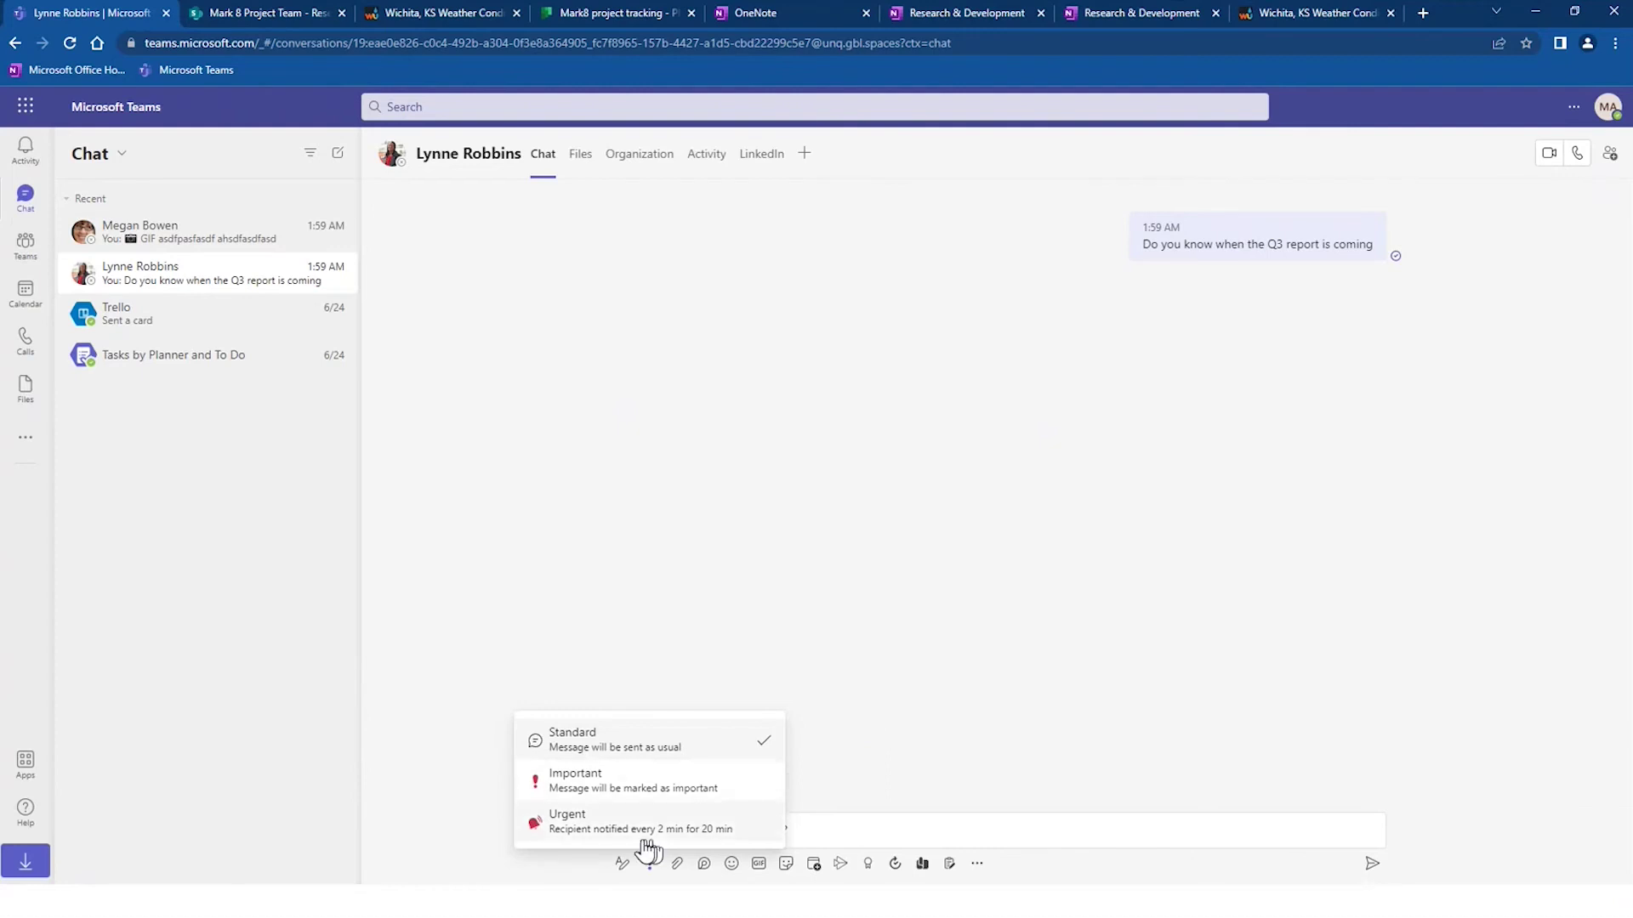
click(861, 757)
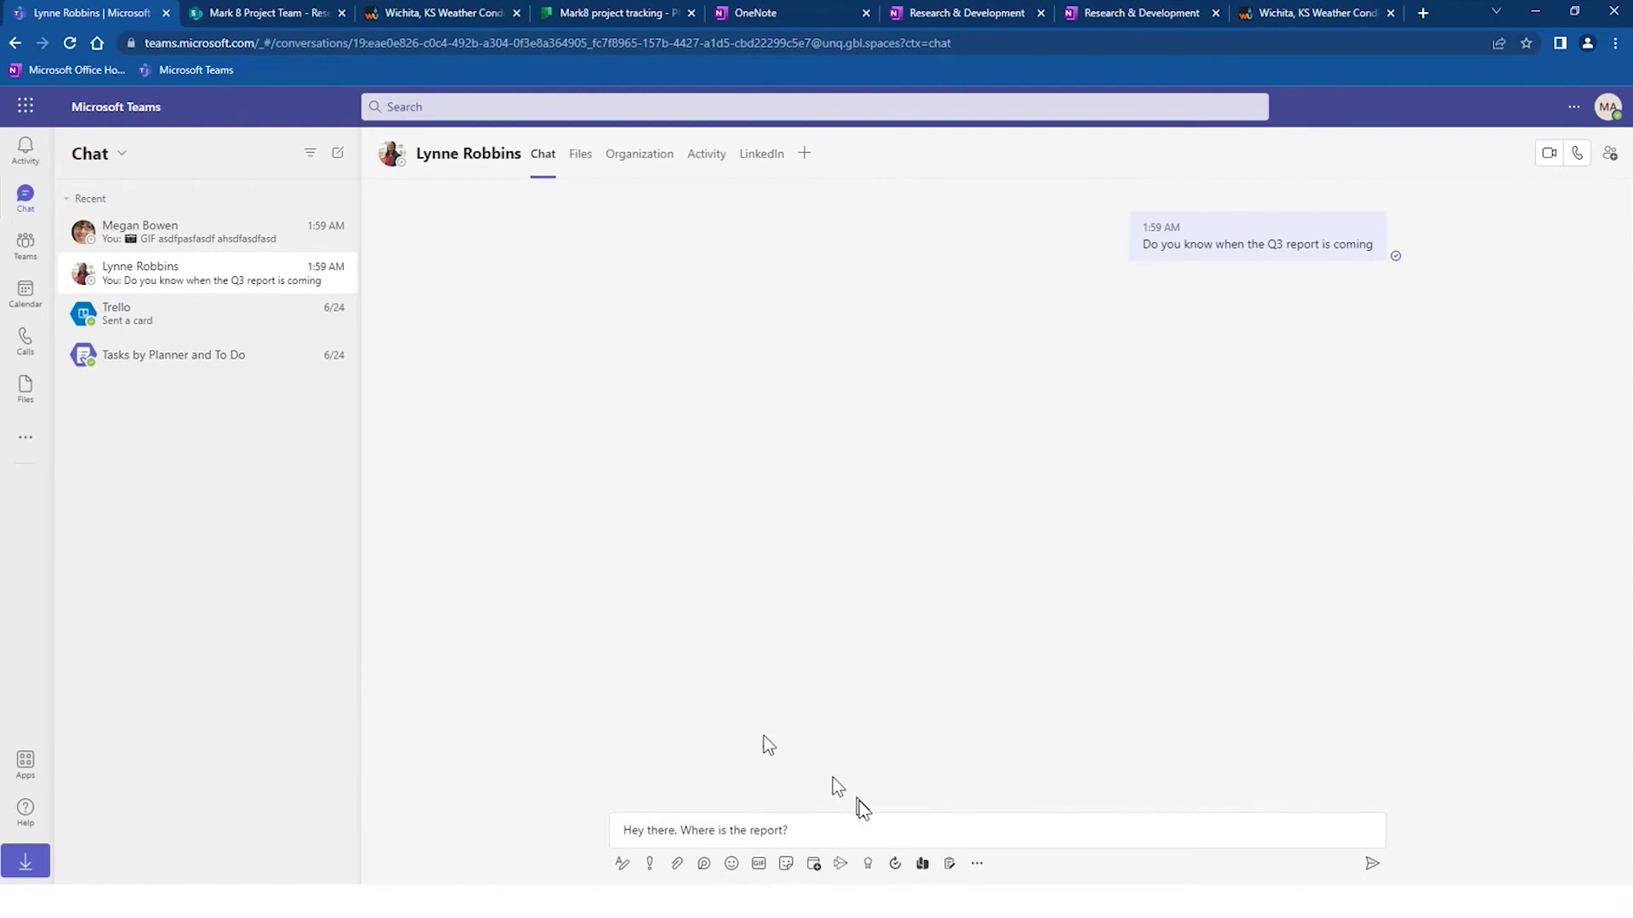
click(822, 831)
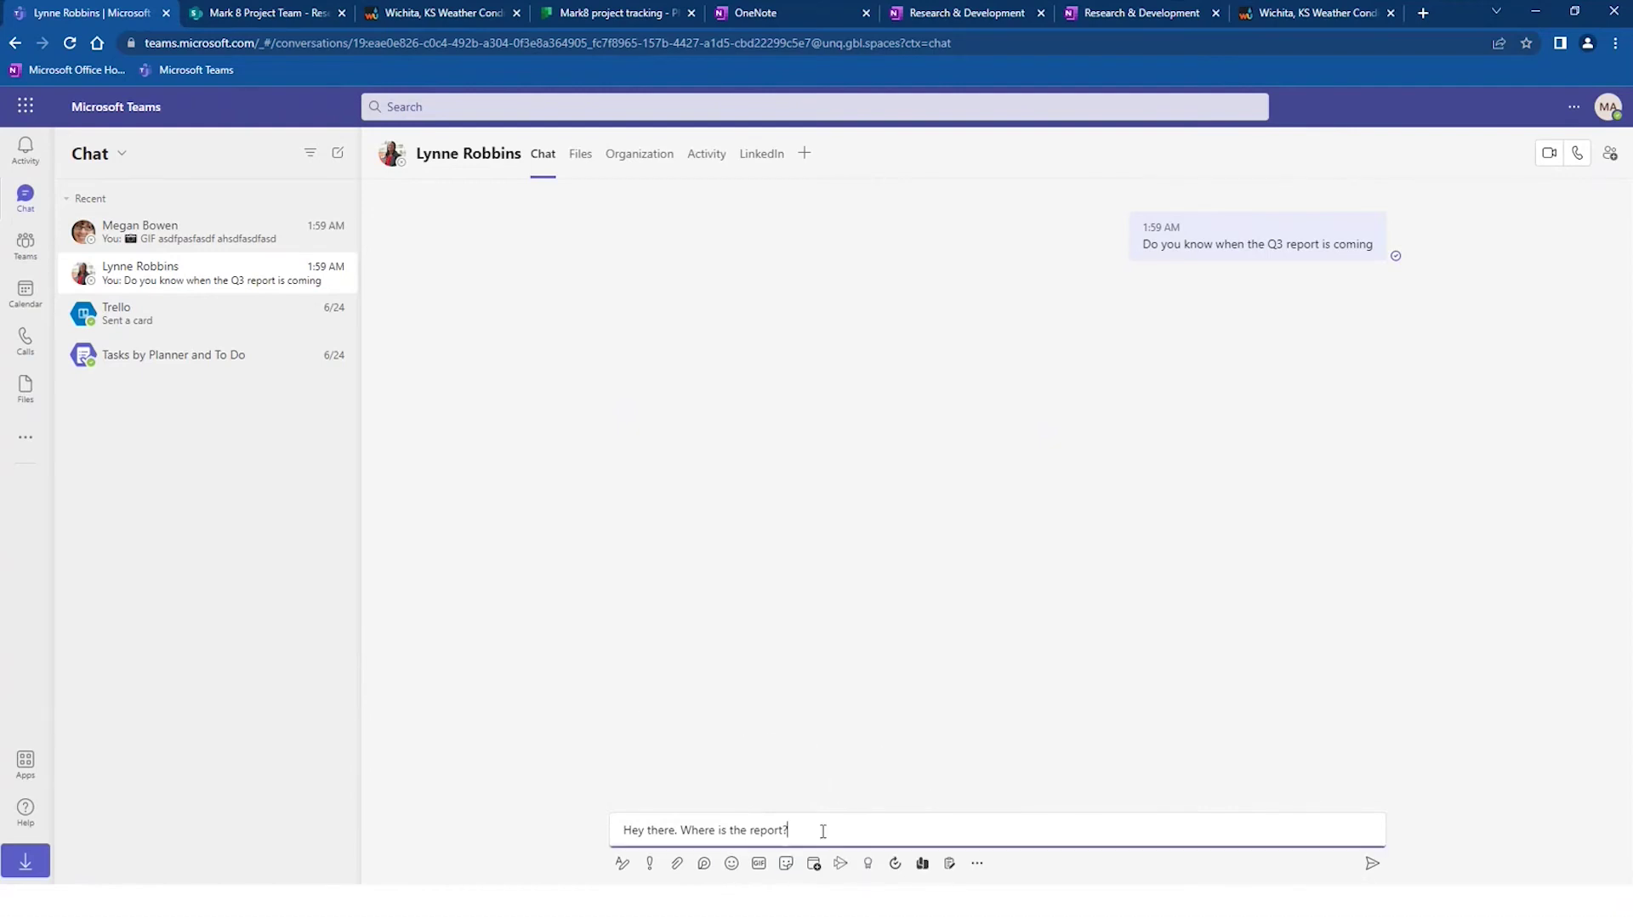
key(Return)
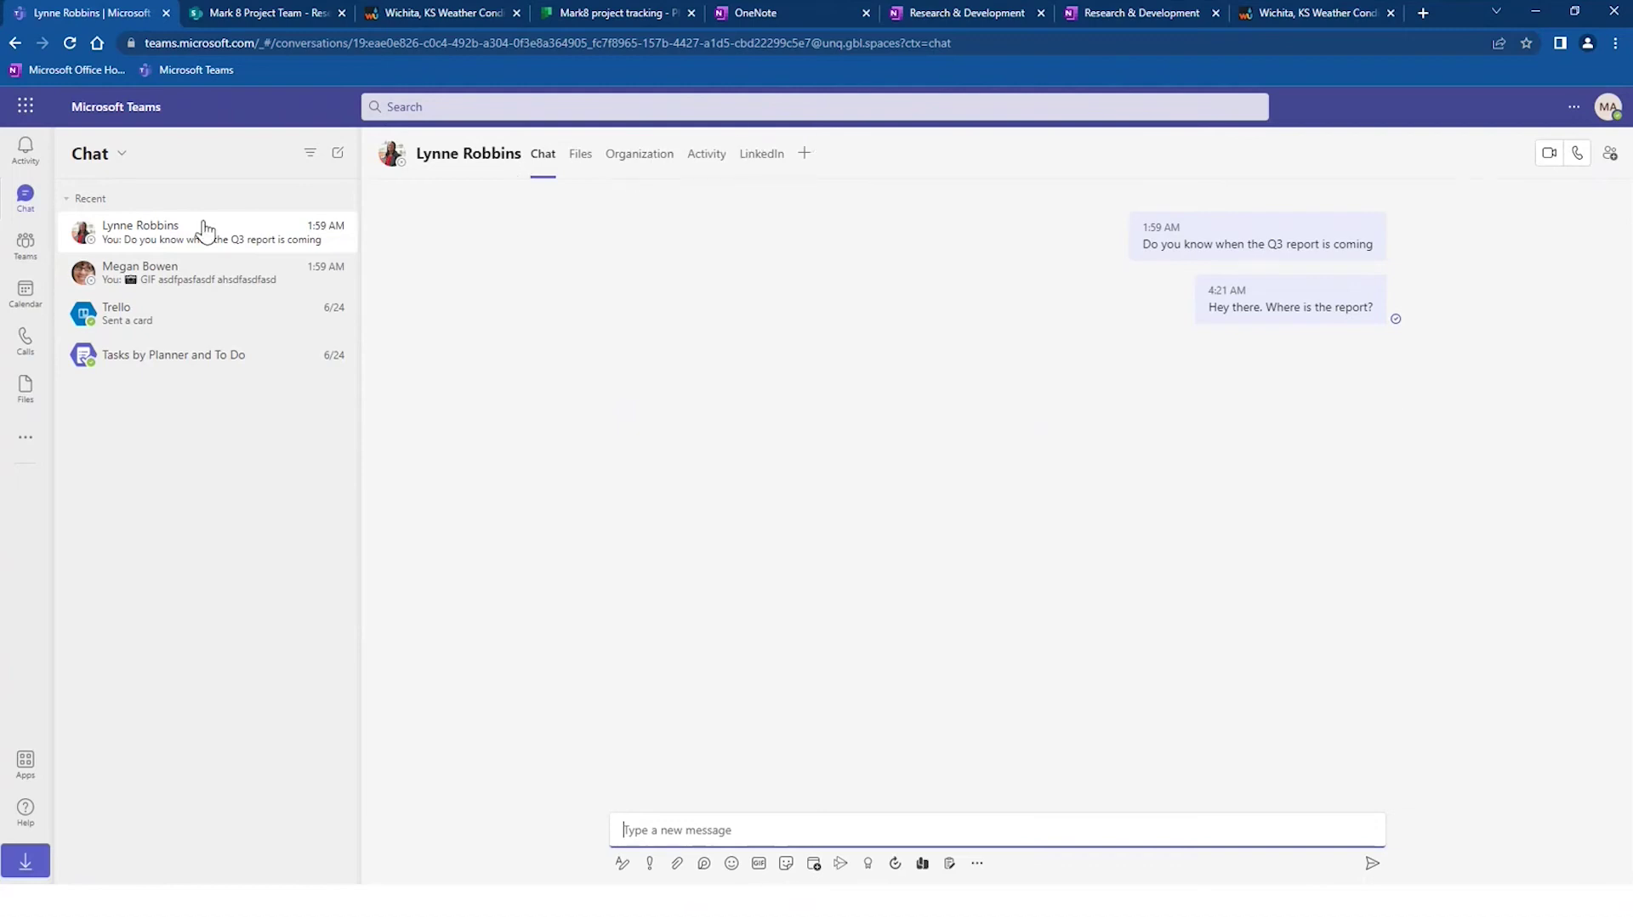
- Return to the Research and Development channel posts and open a reply under the Mark 8 overview post
click(26, 245)
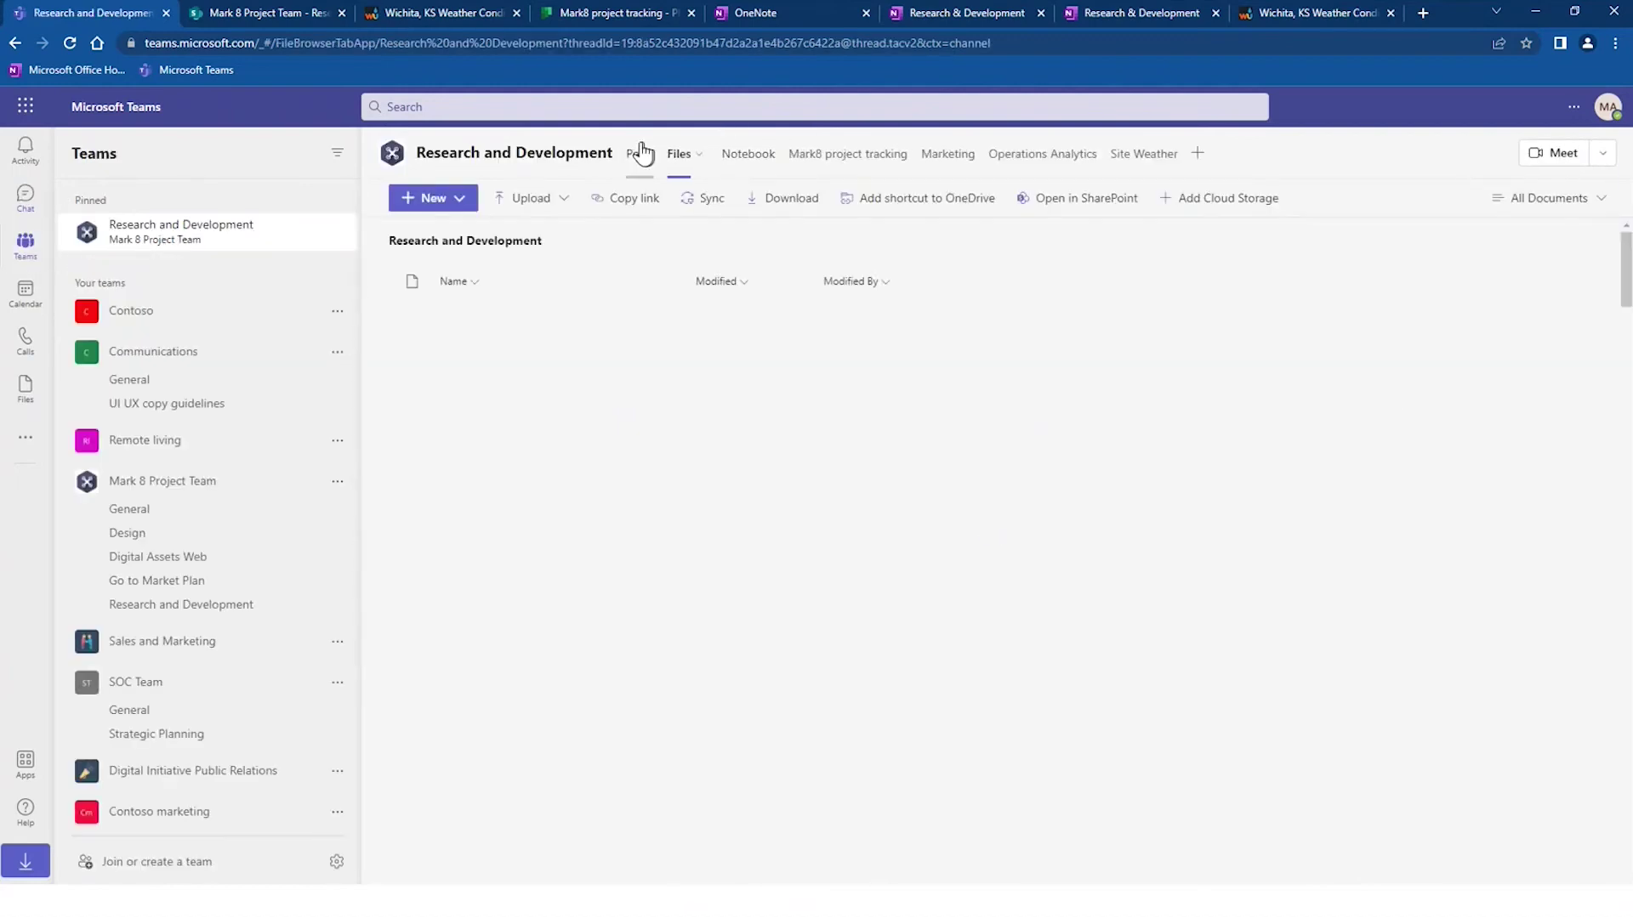
click(639, 157)
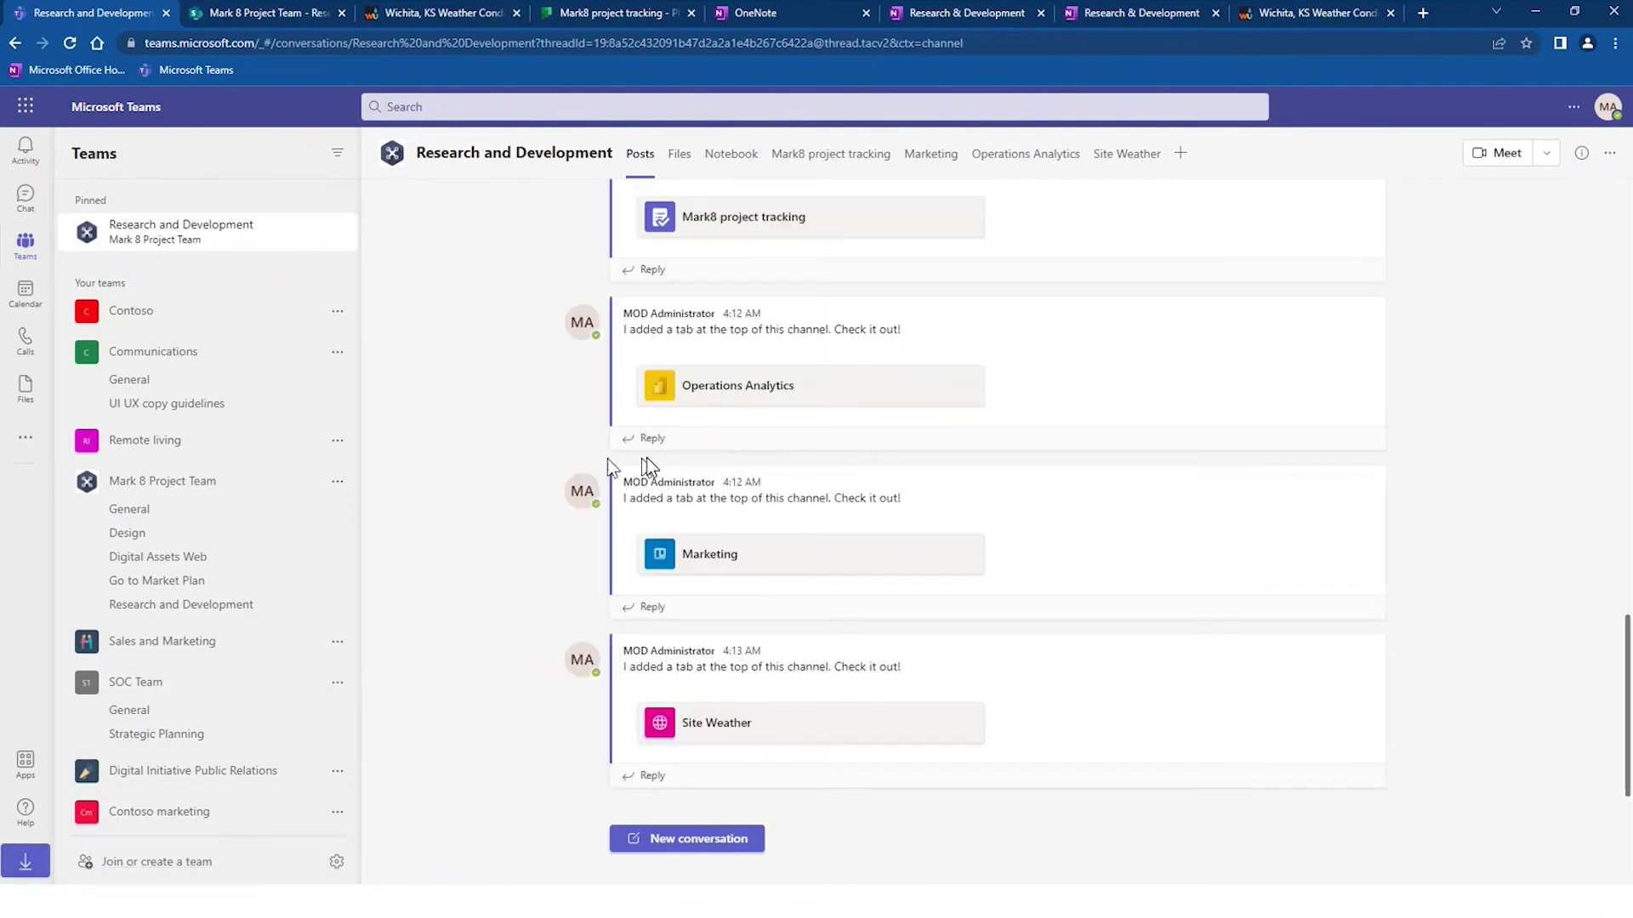
scroll(855, 400, up, 15)
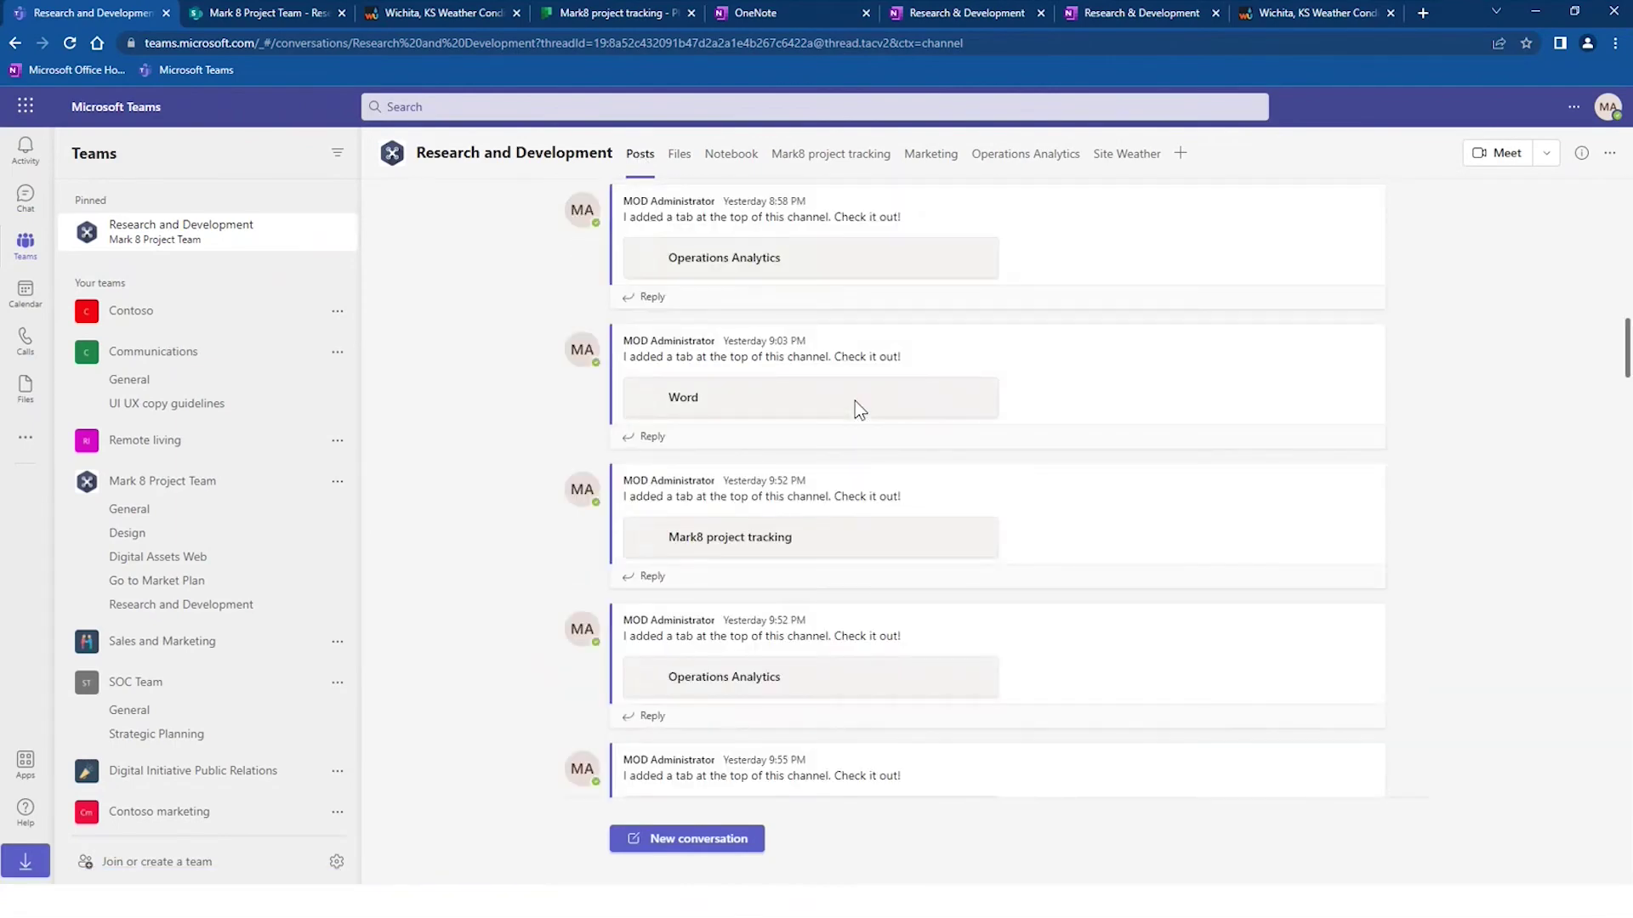
scroll(854, 401, up, 5)
scroll(855, 400, down, 2)
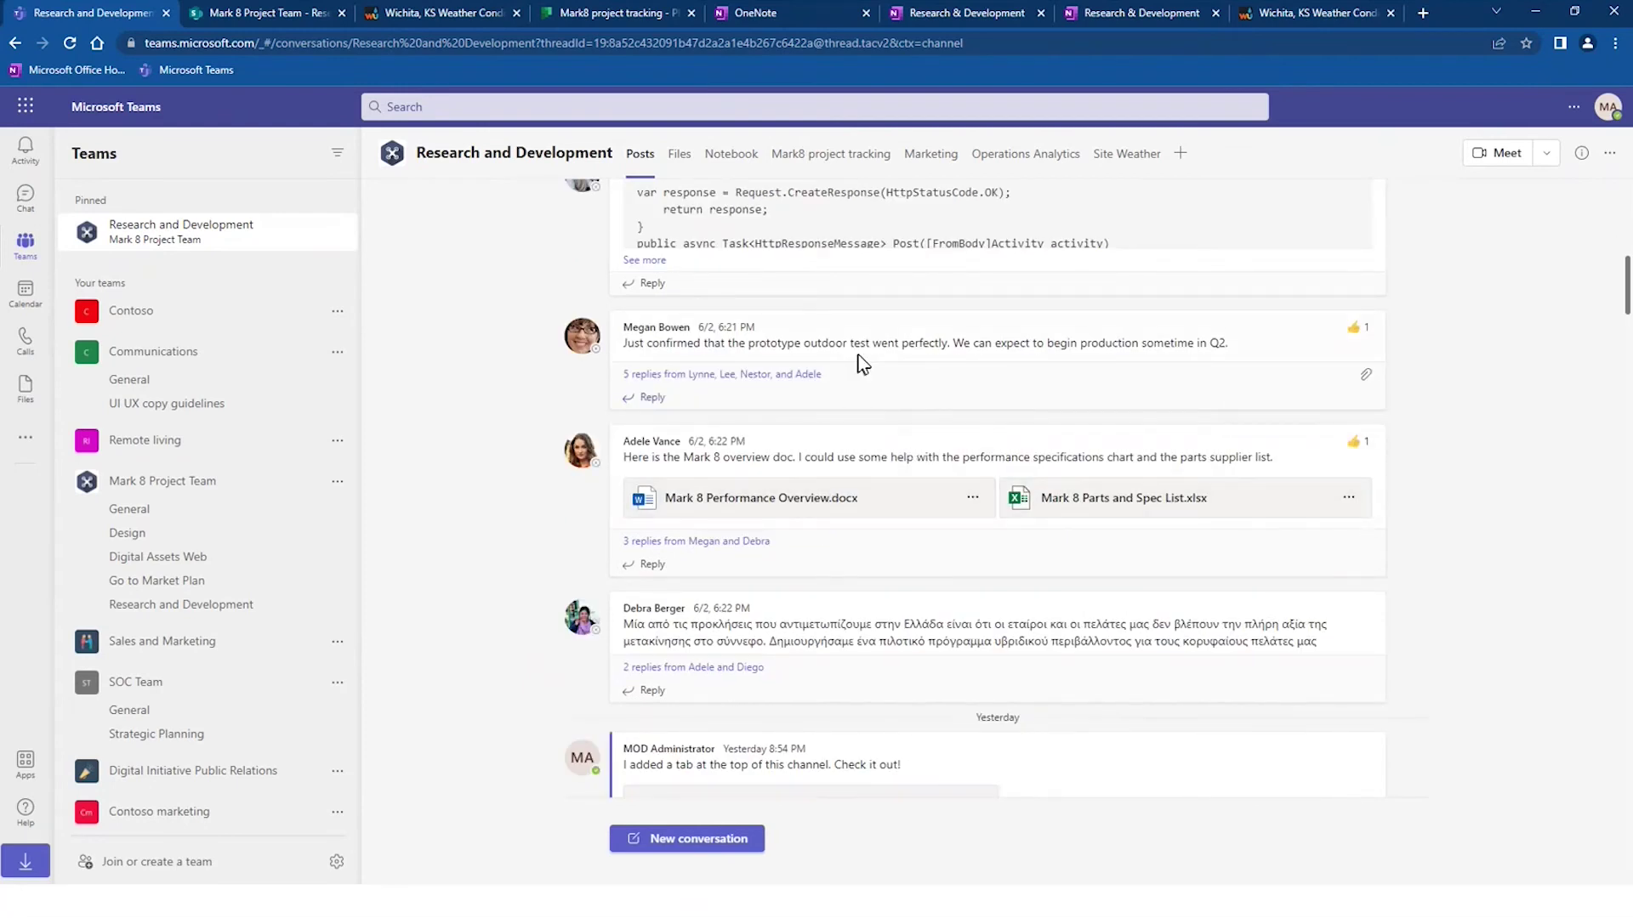
click(703, 842)
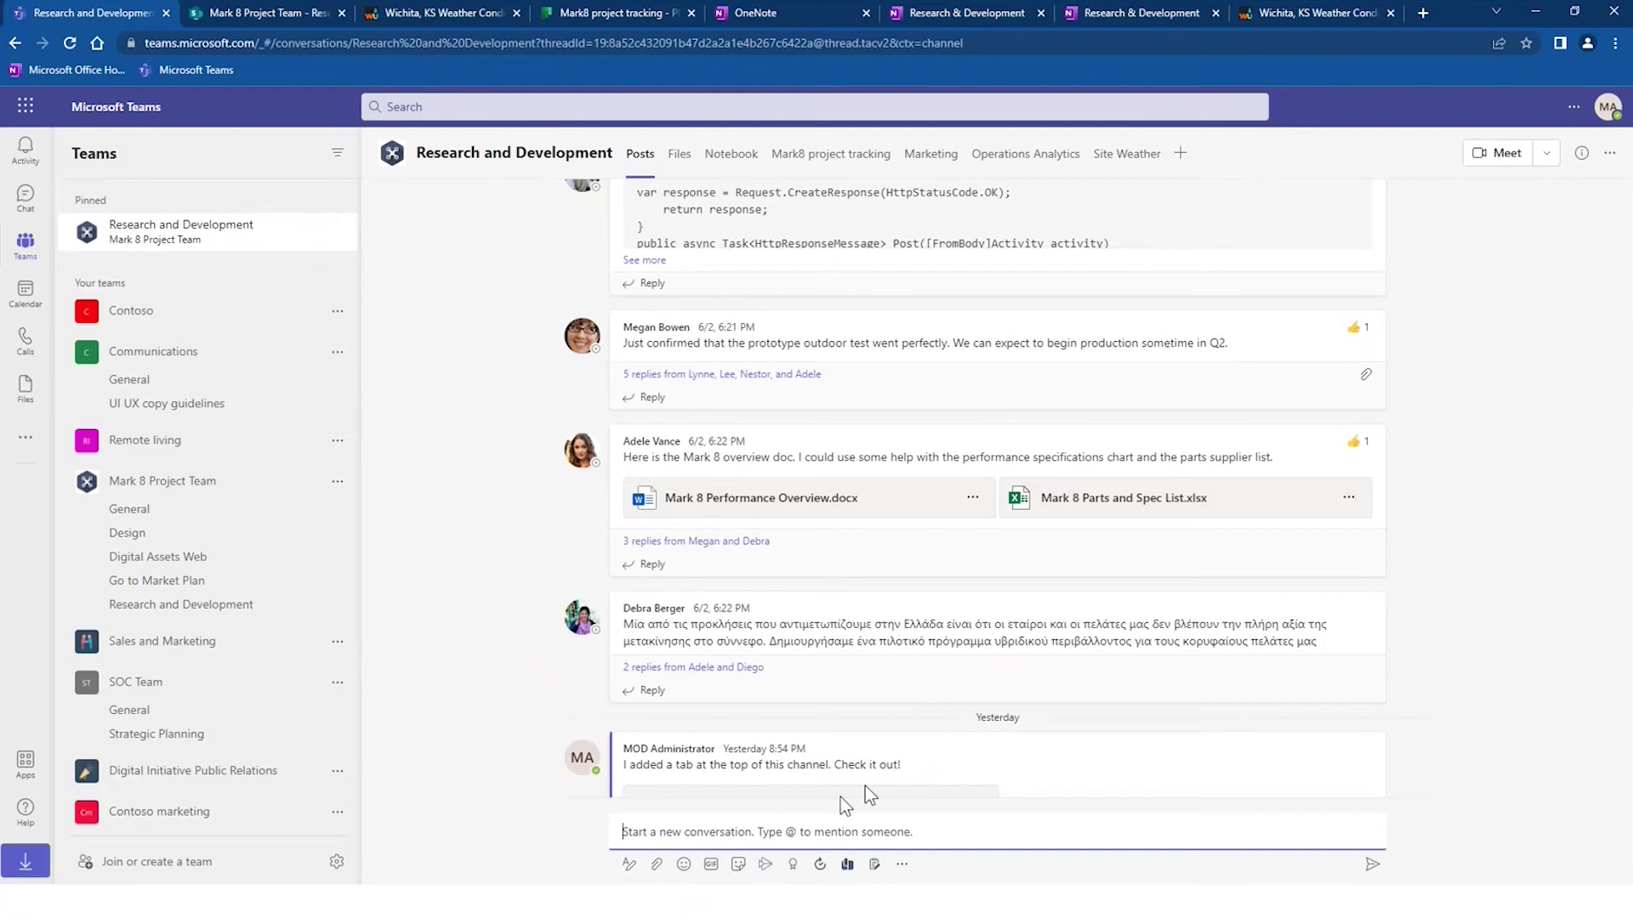
click(652, 566)
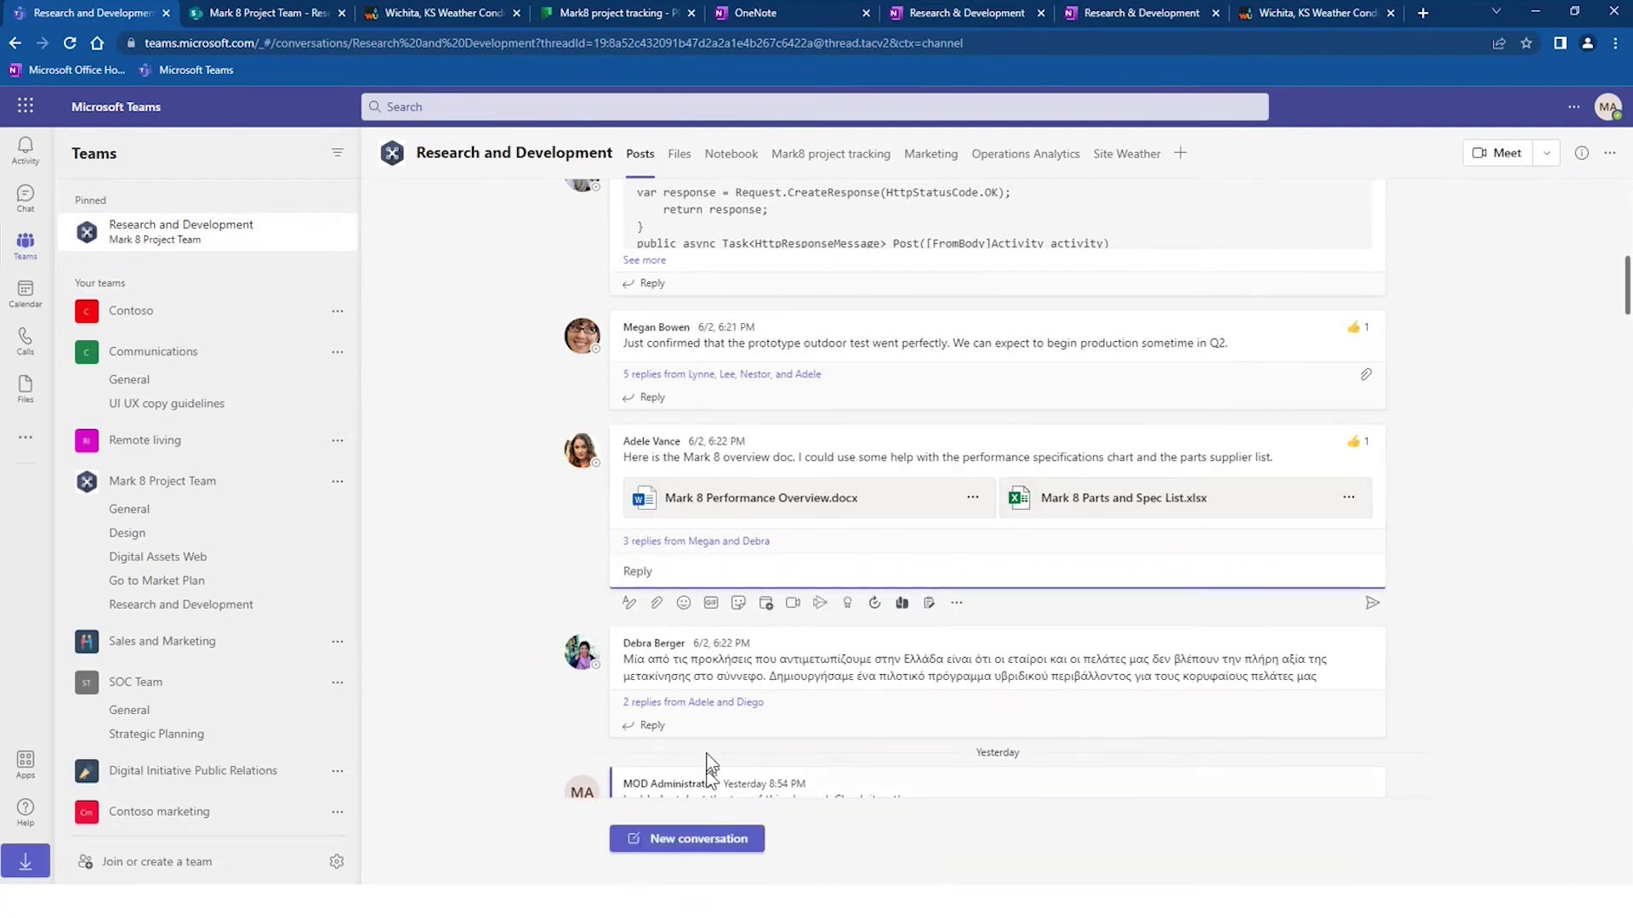
- Post the reply 'bon jour mon ami' under the Mark 8 overview post and bring up its options menu
text(bon jour mon ami)
key(Return)
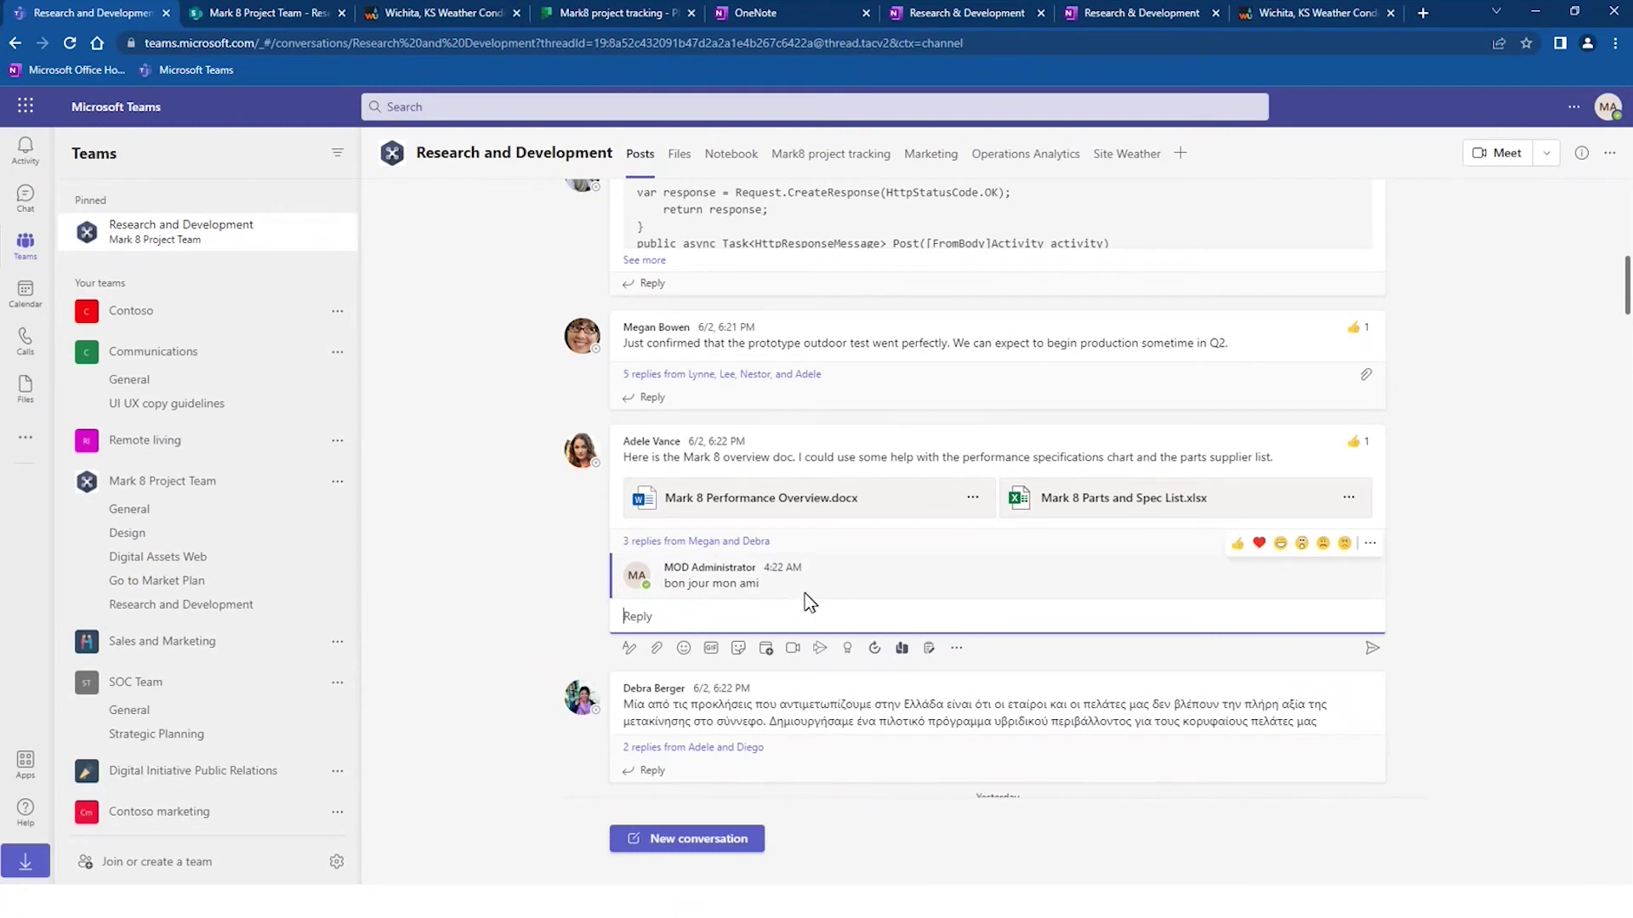
drag(784, 582, 661, 589)
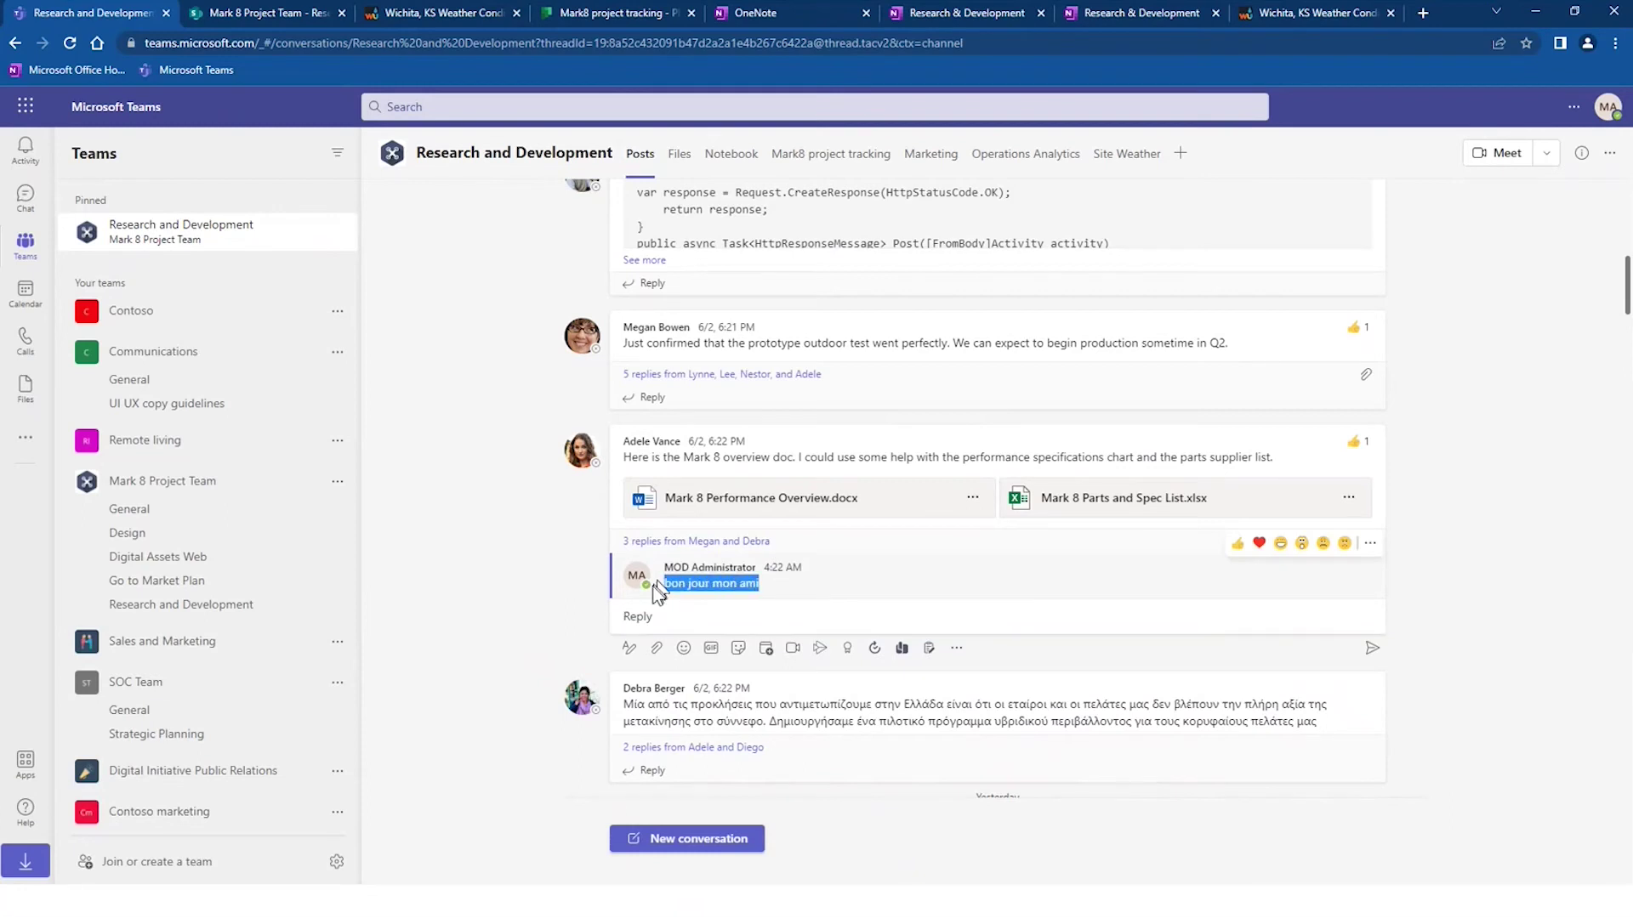
click(1348, 497)
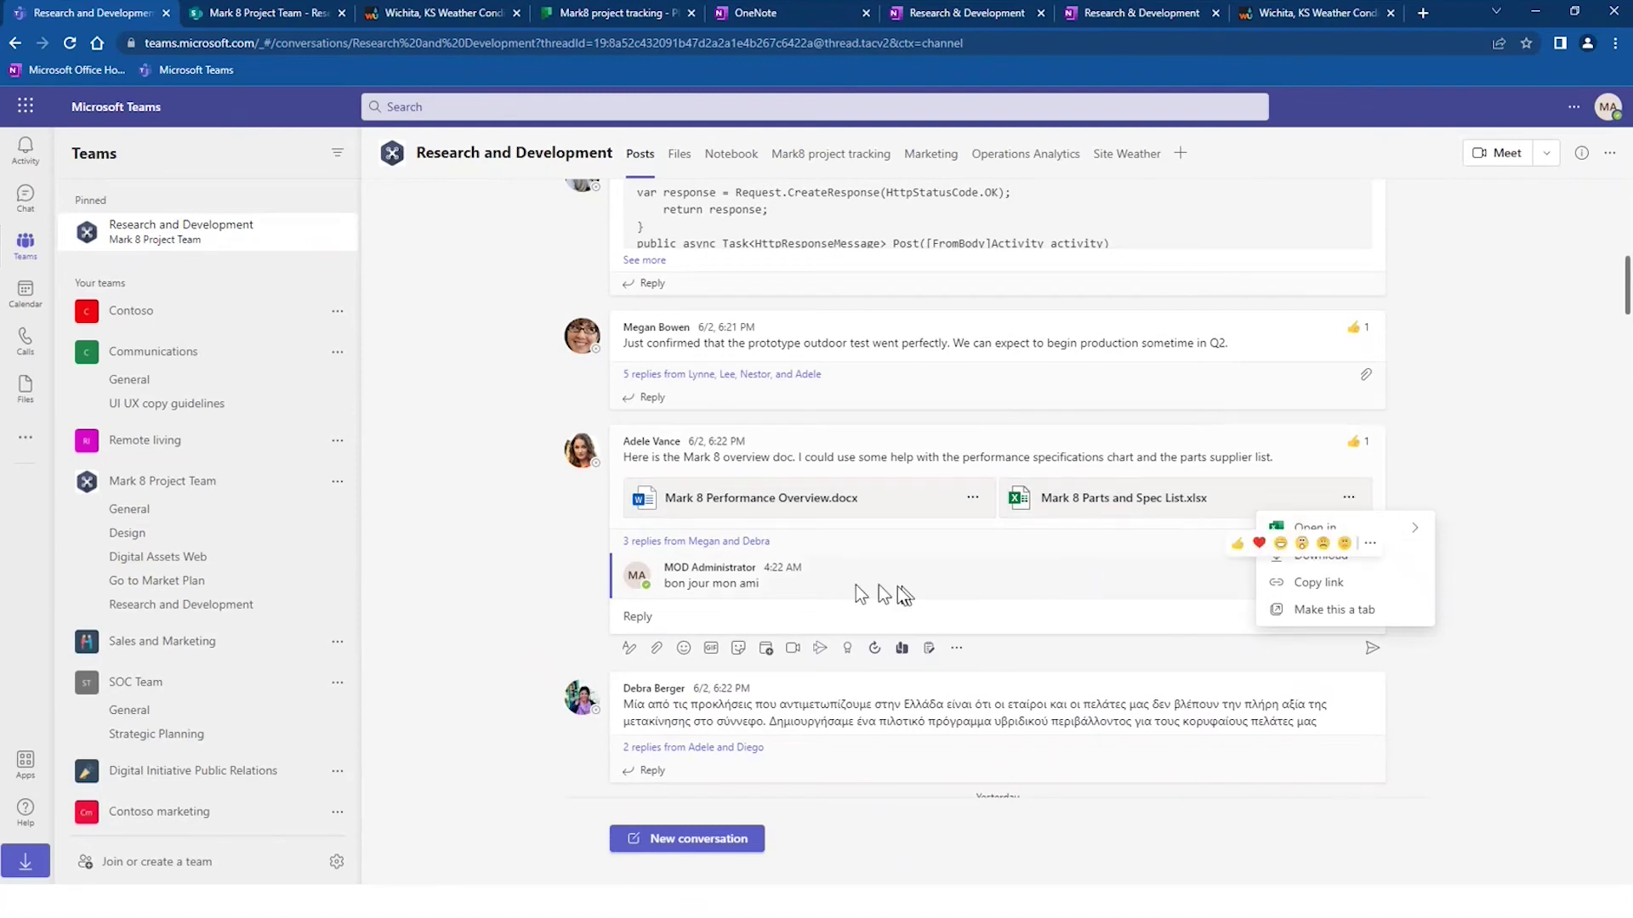
drag(765, 585, 663, 587)
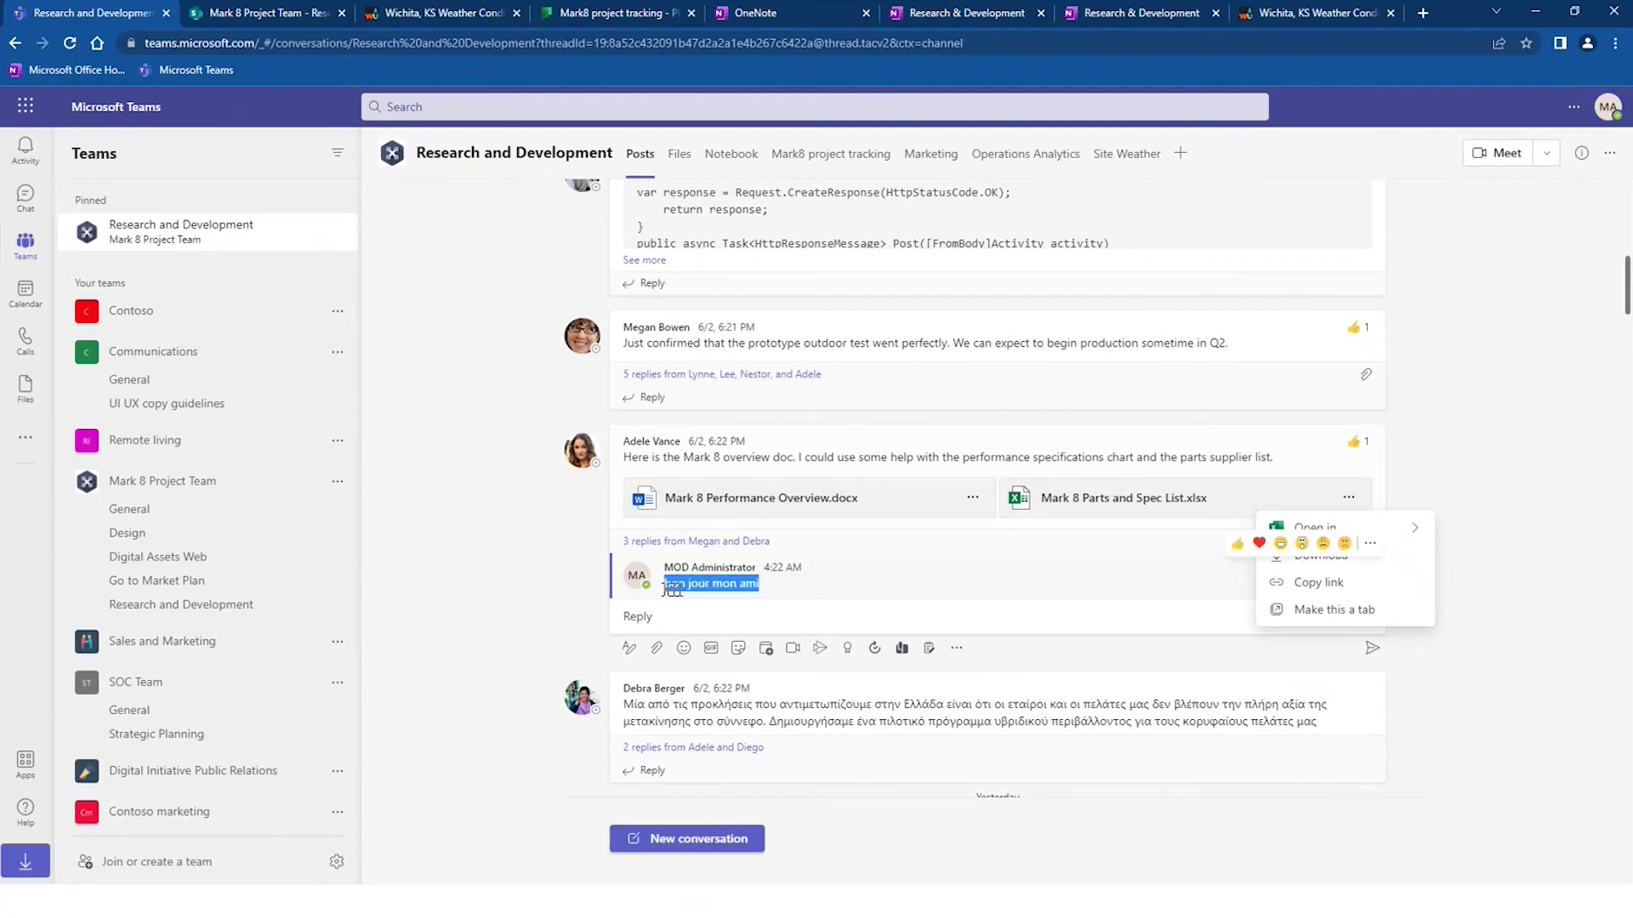
click(1531, 655)
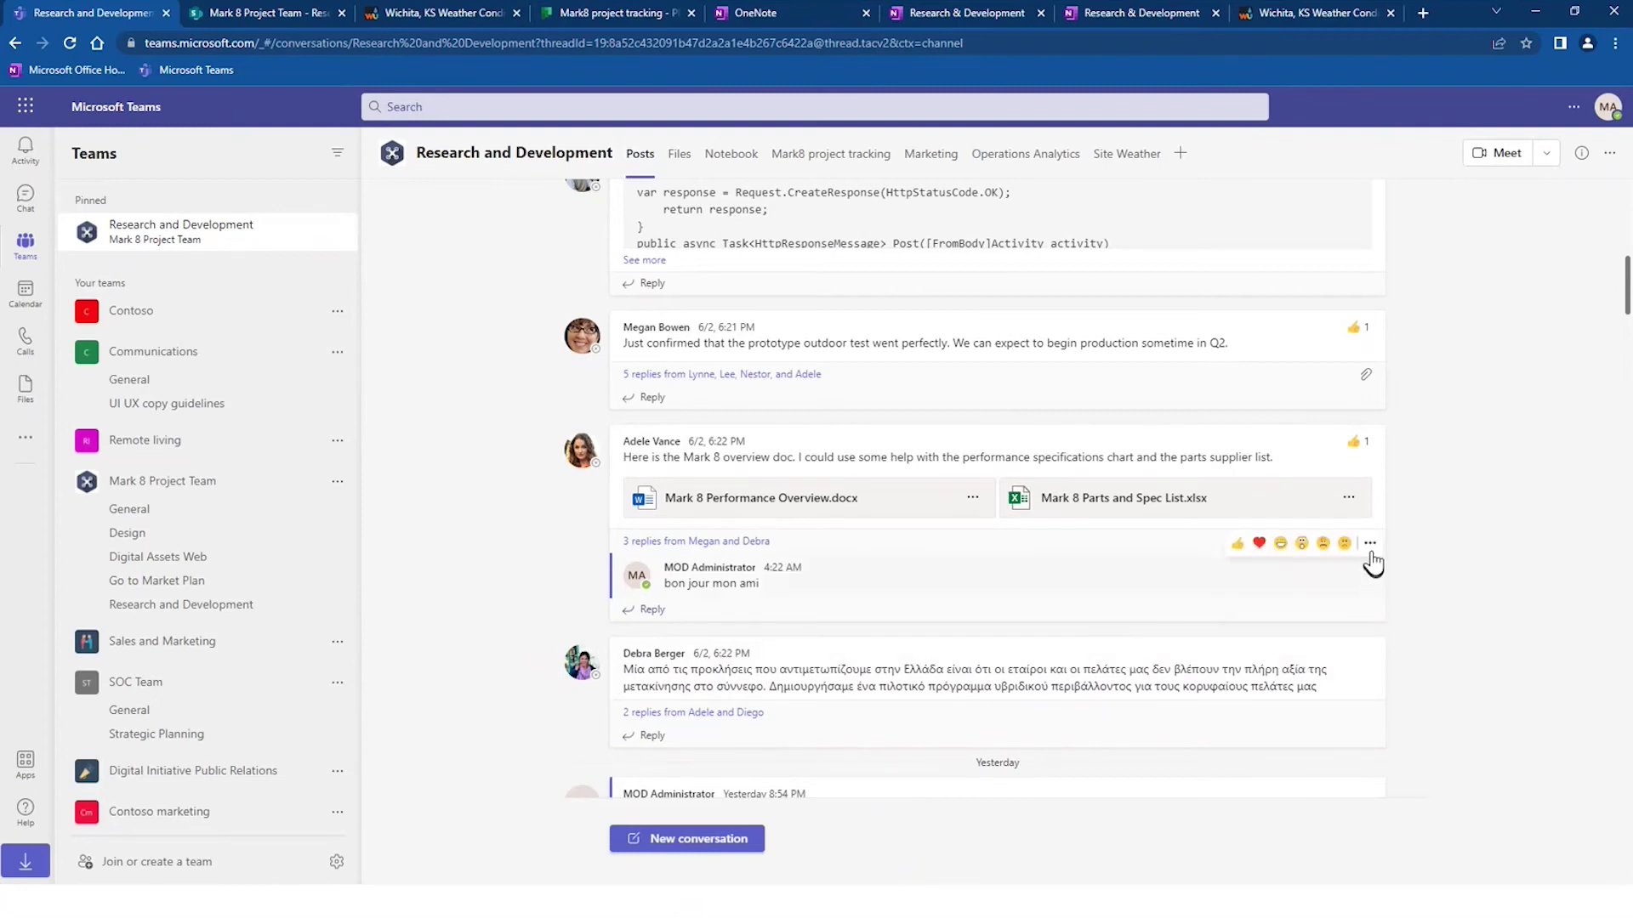
click(1370, 544)
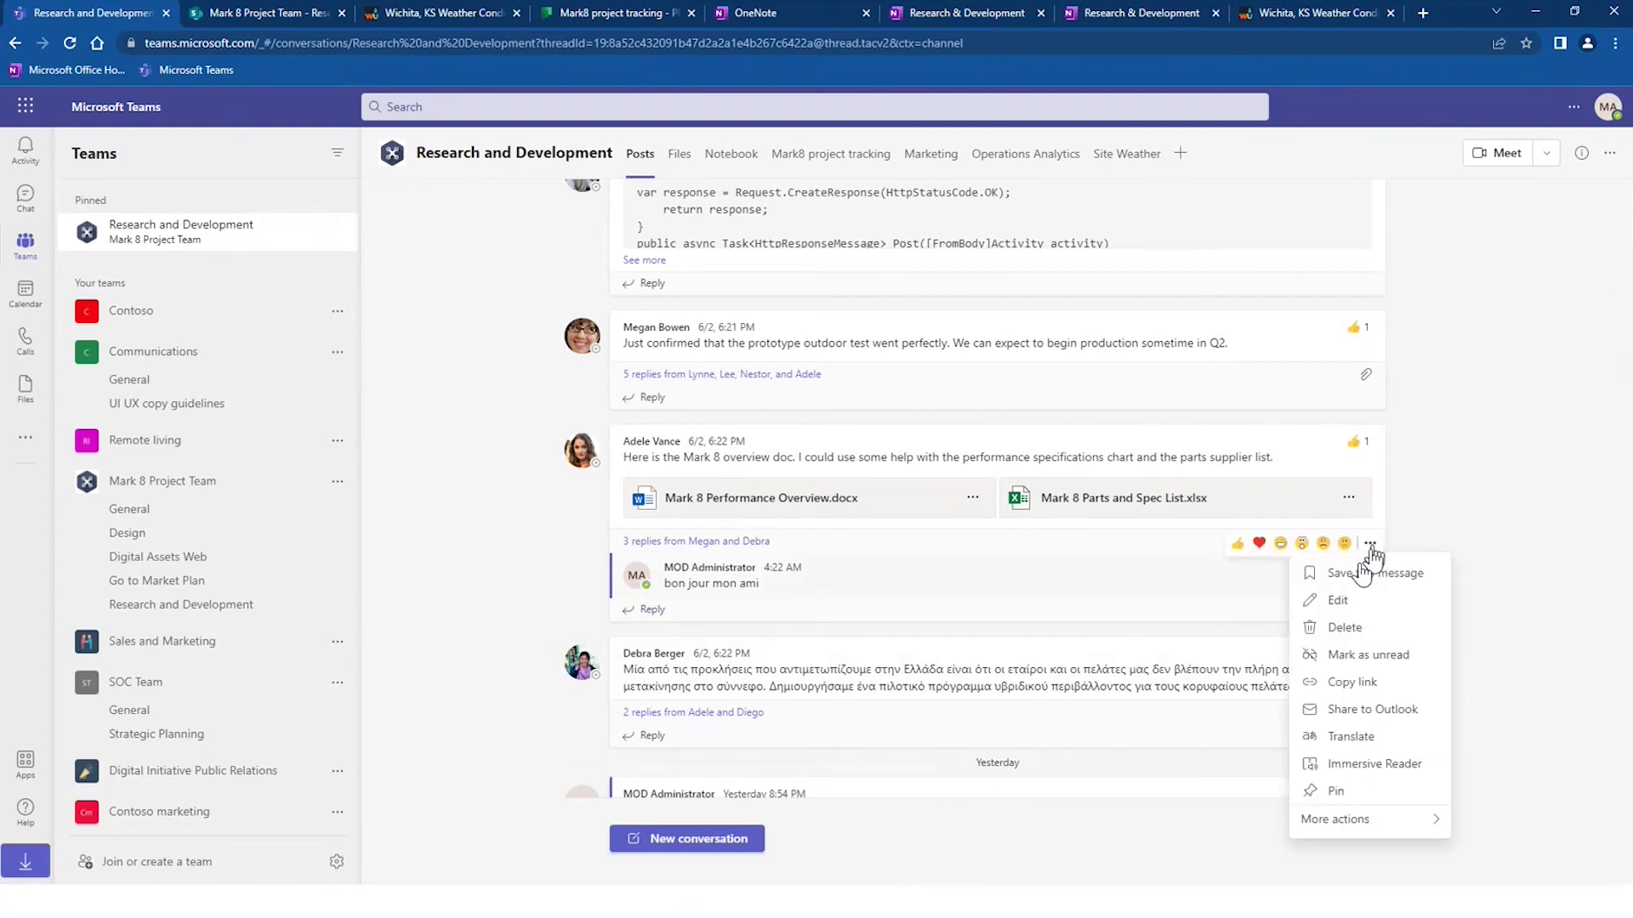
- Translate the French reply into English so it reads 'good day my friend'
click(1350, 738)
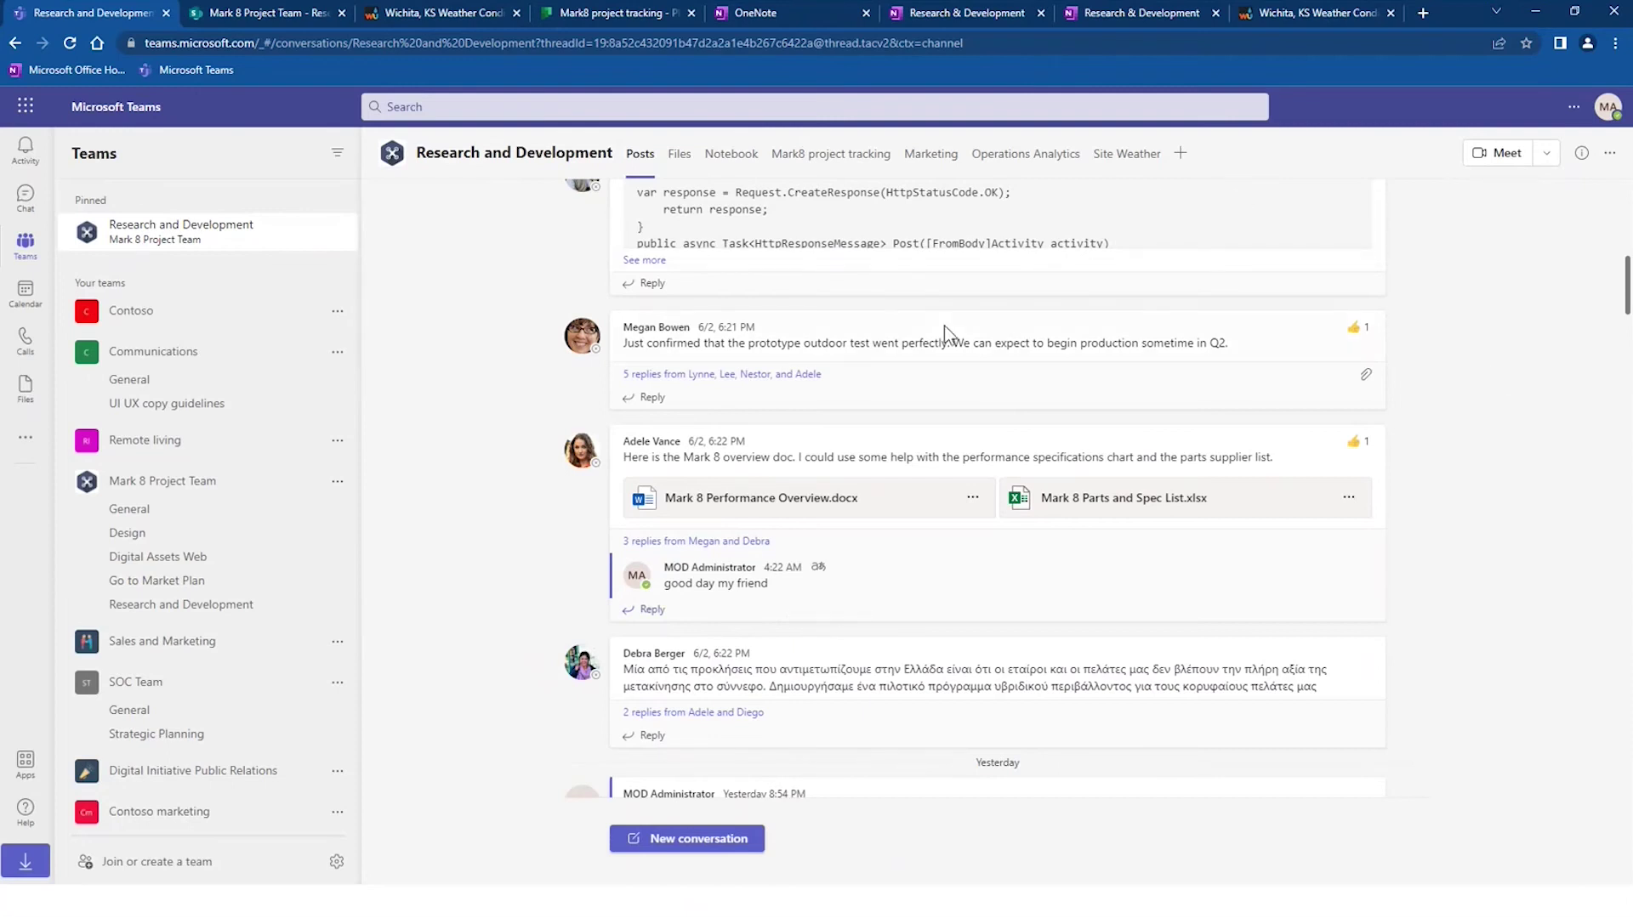
scroll(993, 518, down, 3)
scroll(993, 519, down, 5)
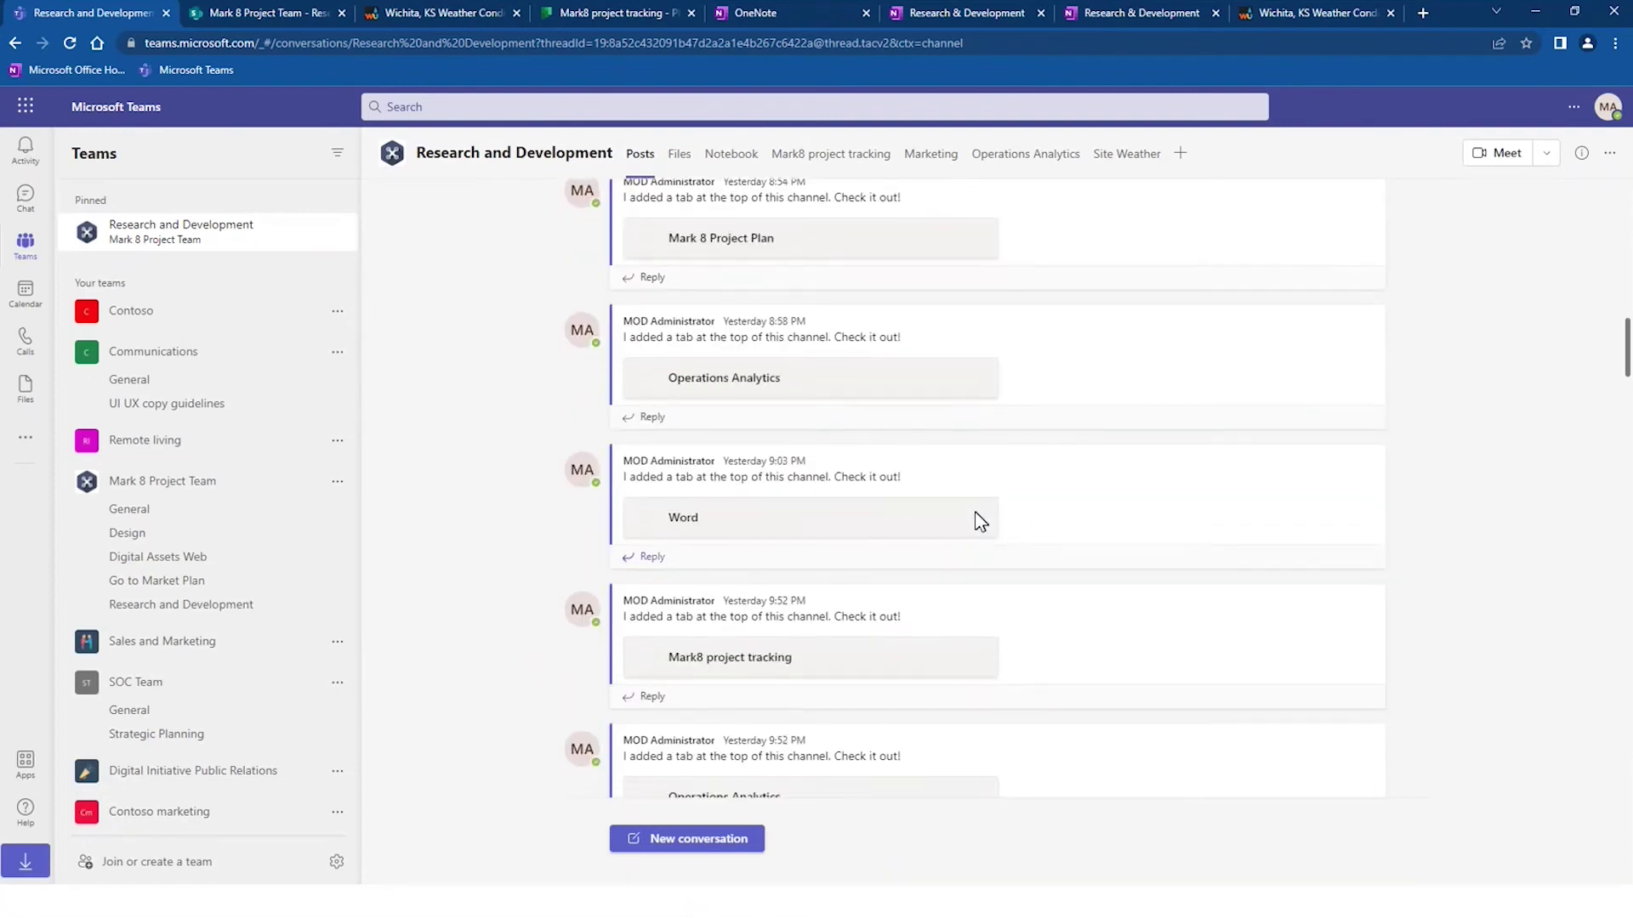
click(713, 840)
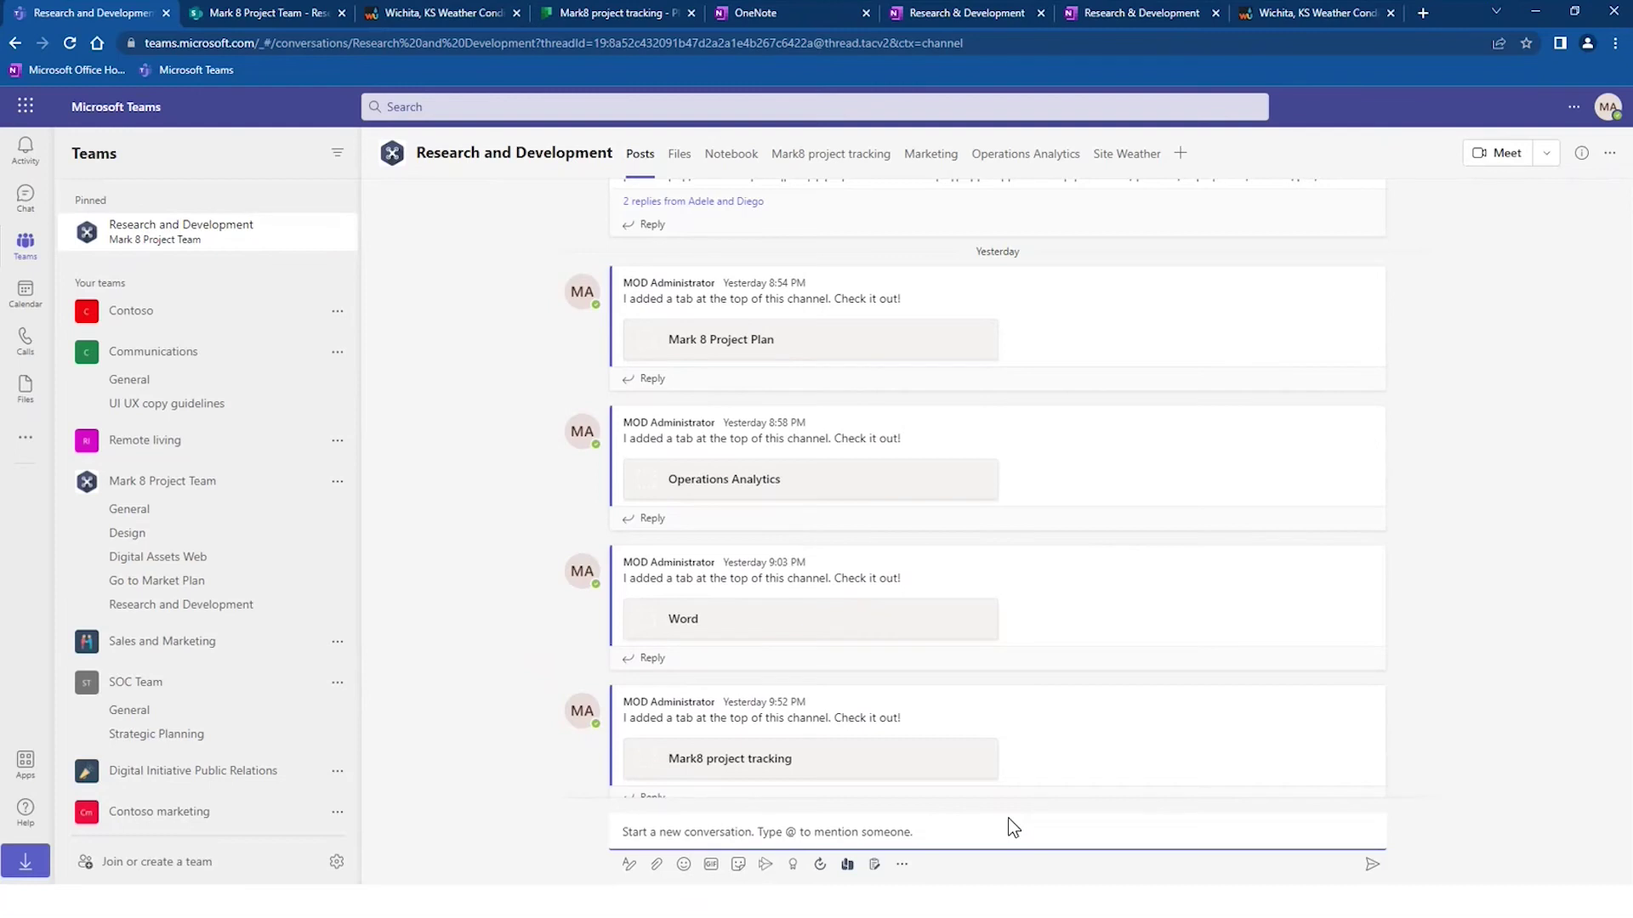
text(@)
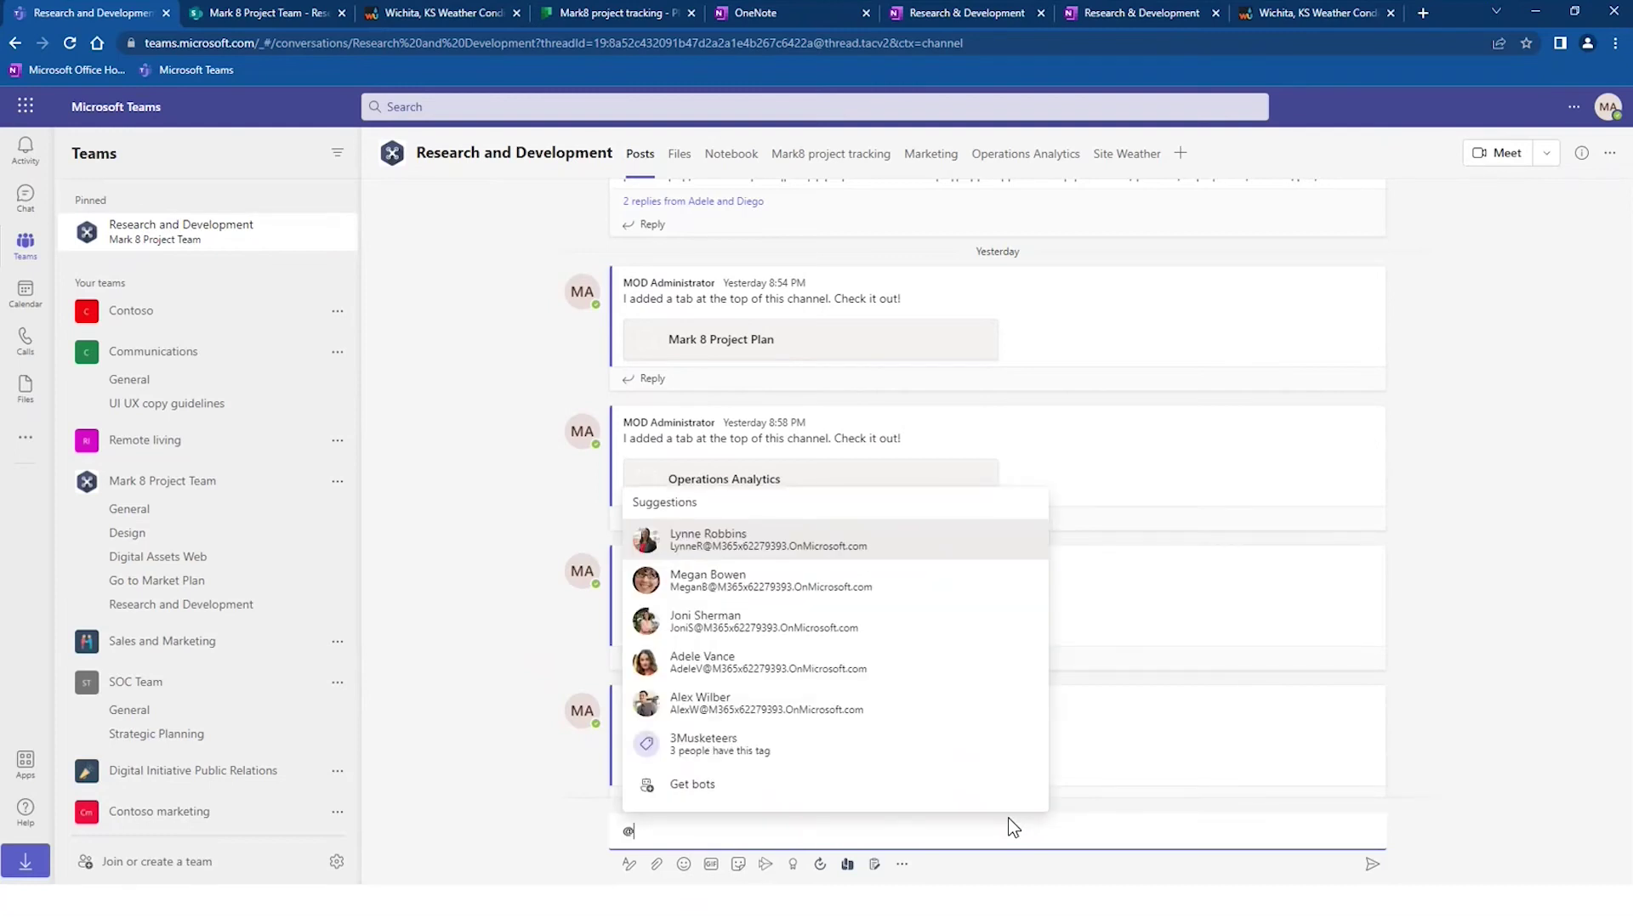
text(me)
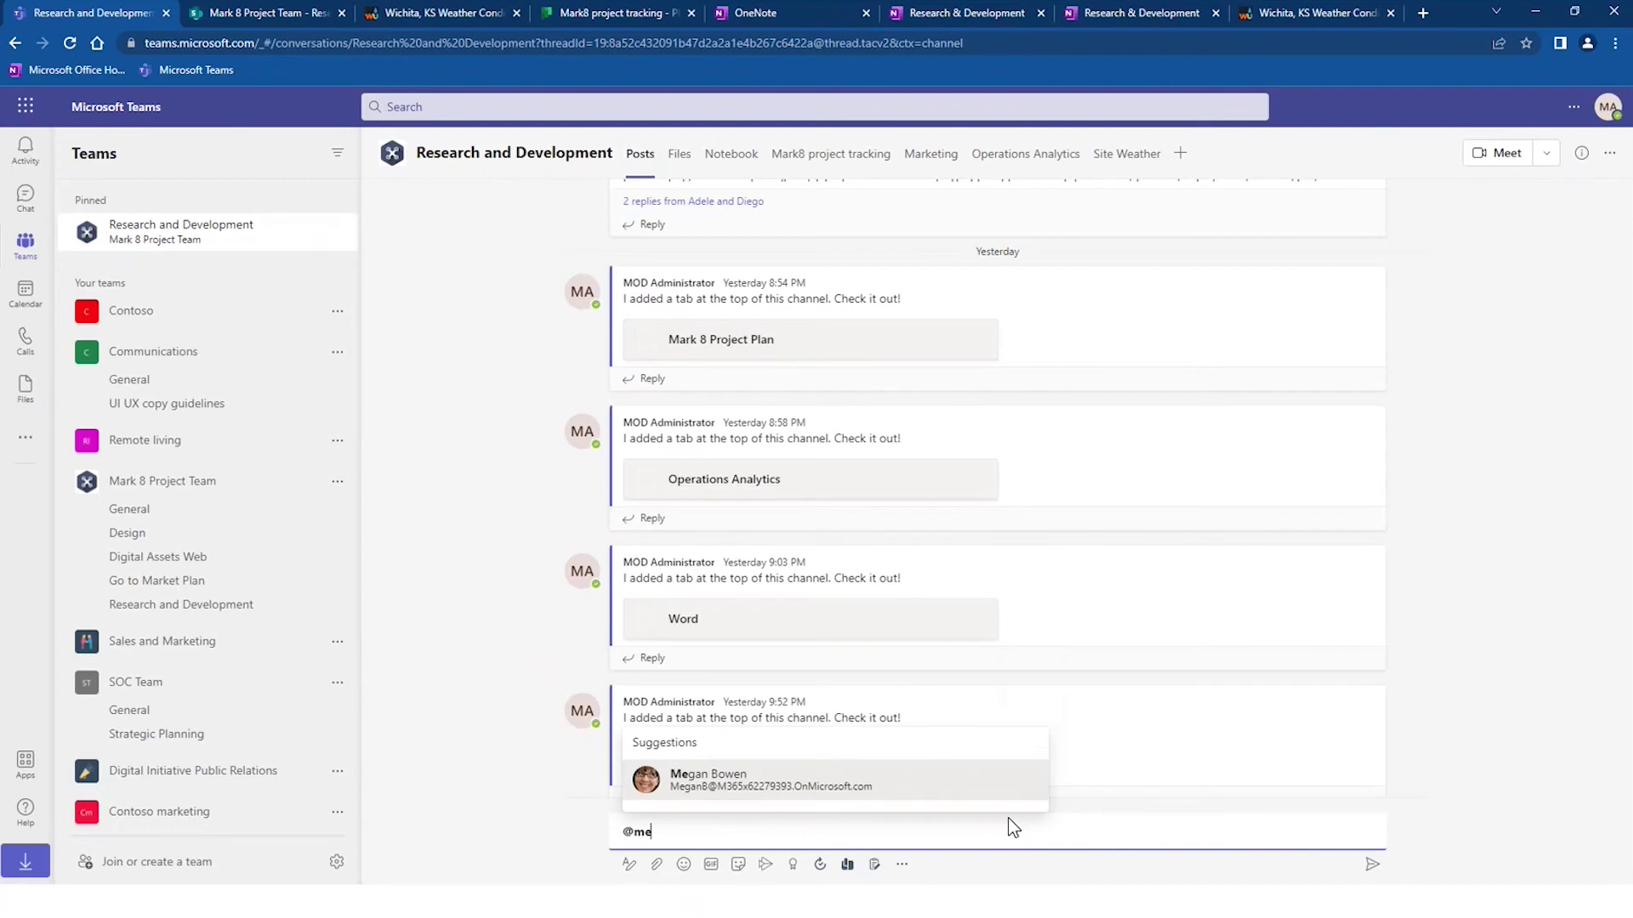
key(Return)
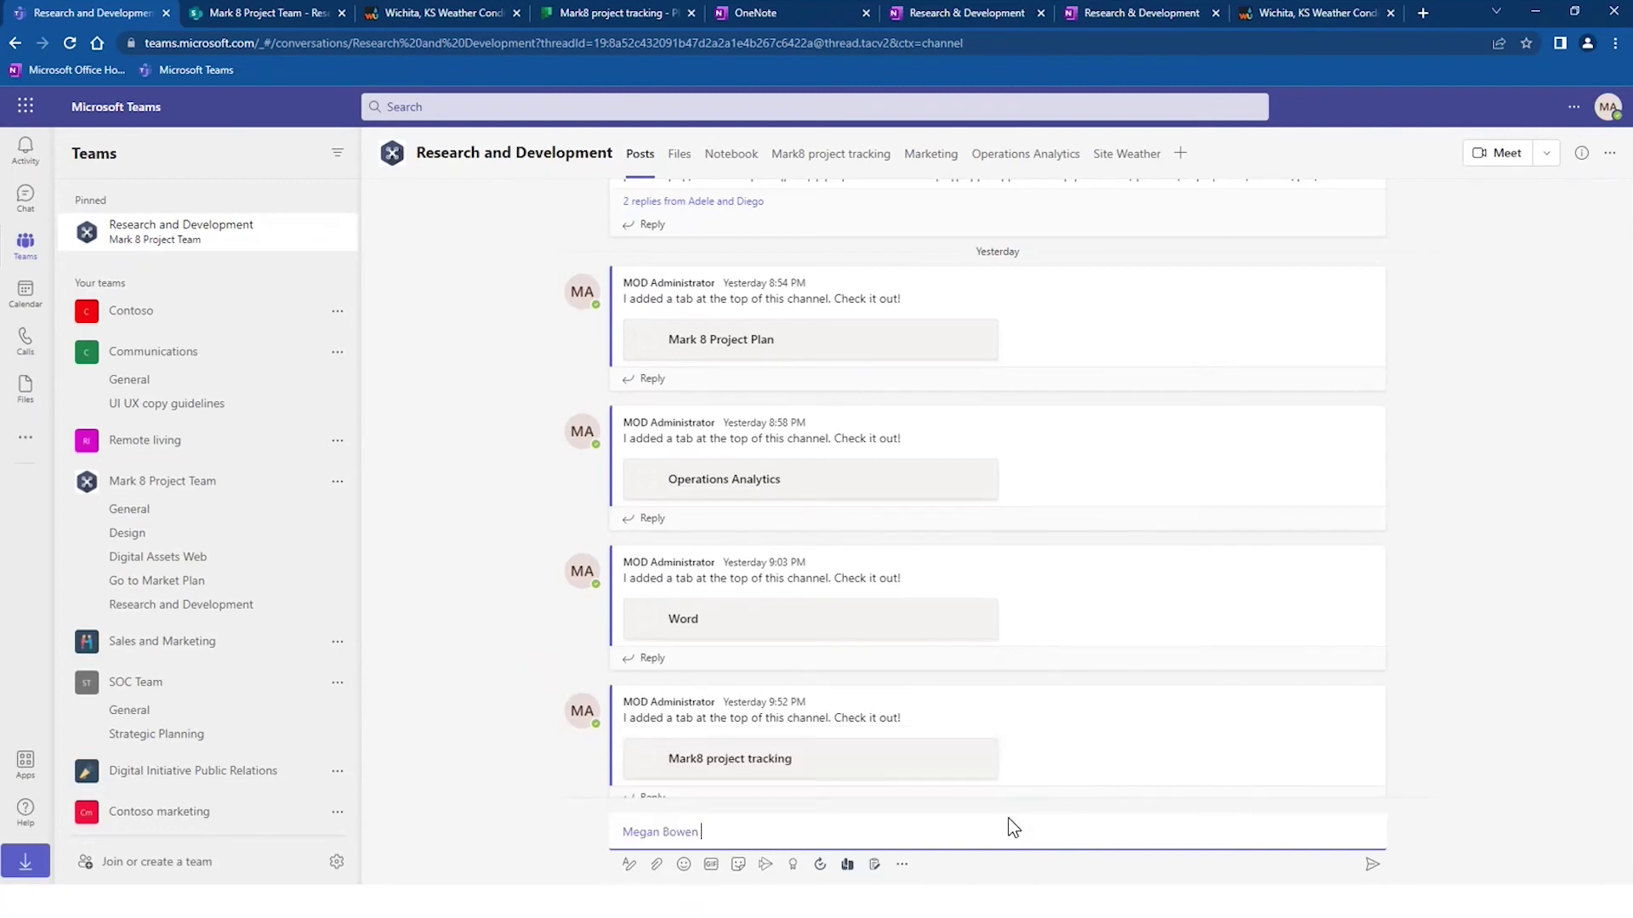
text(Don't forget the cheese for the party.)
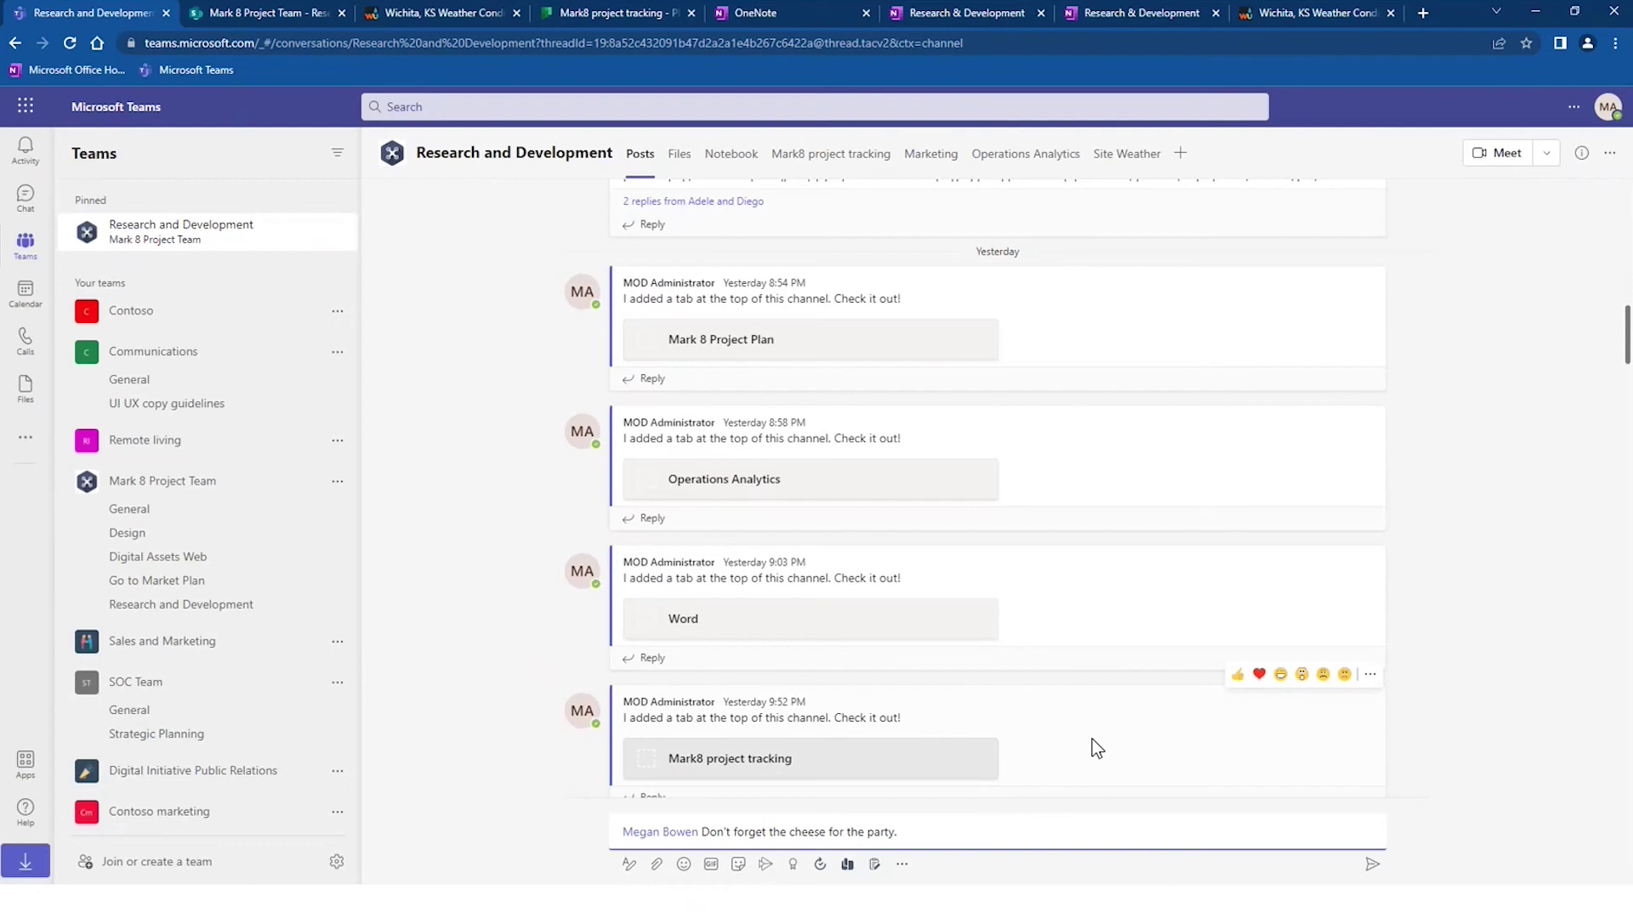
key(Return)
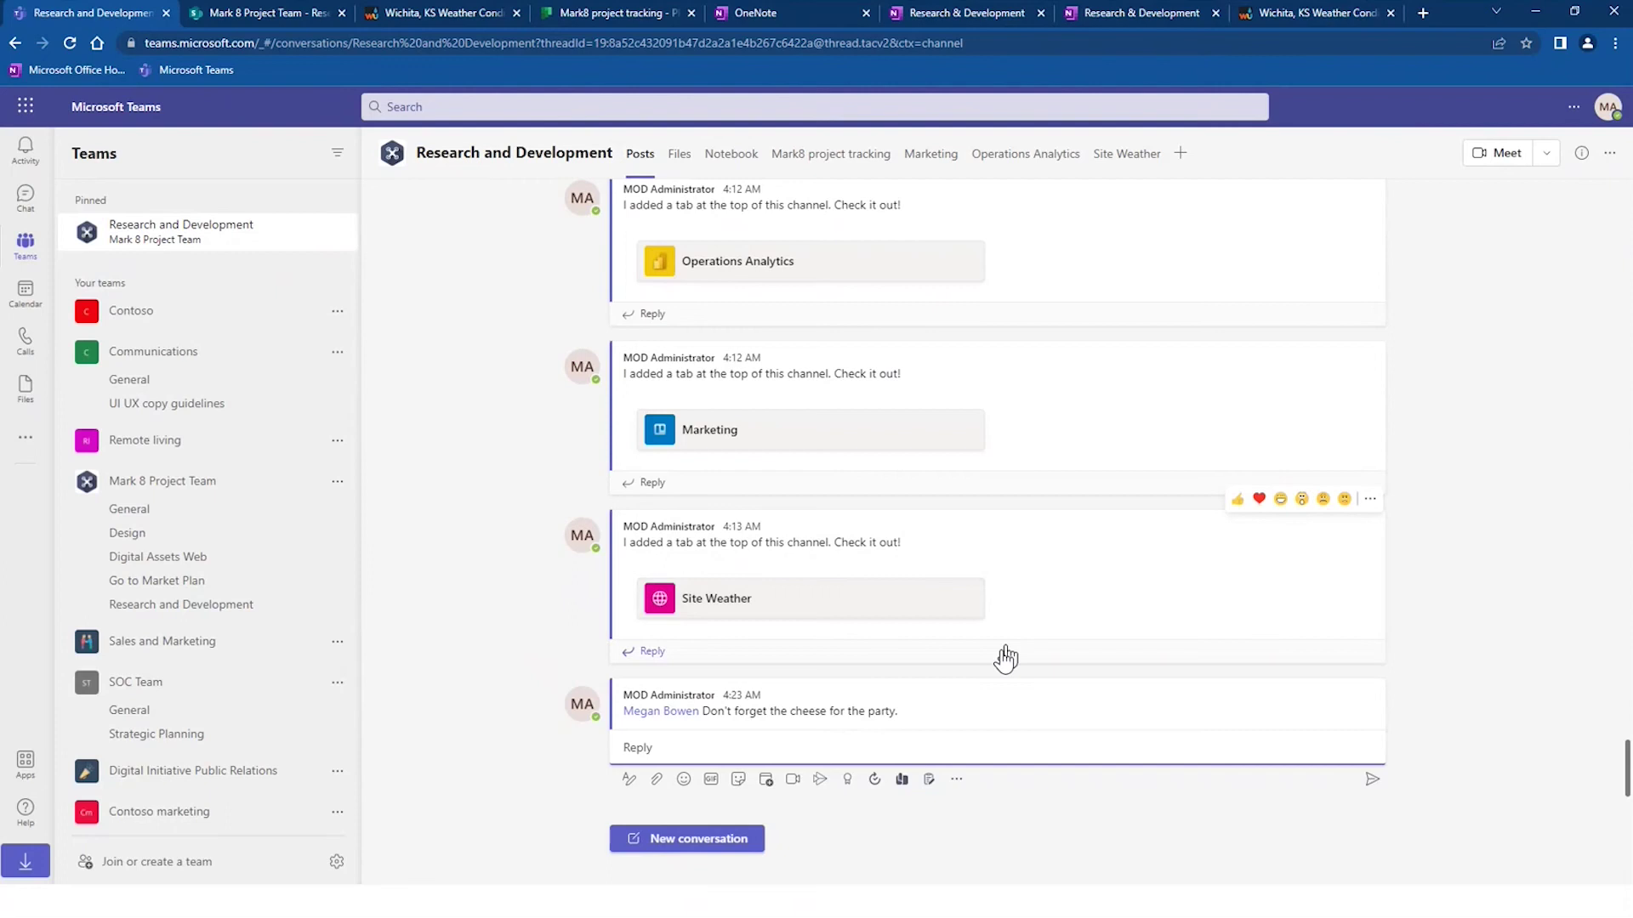
click(338, 483)
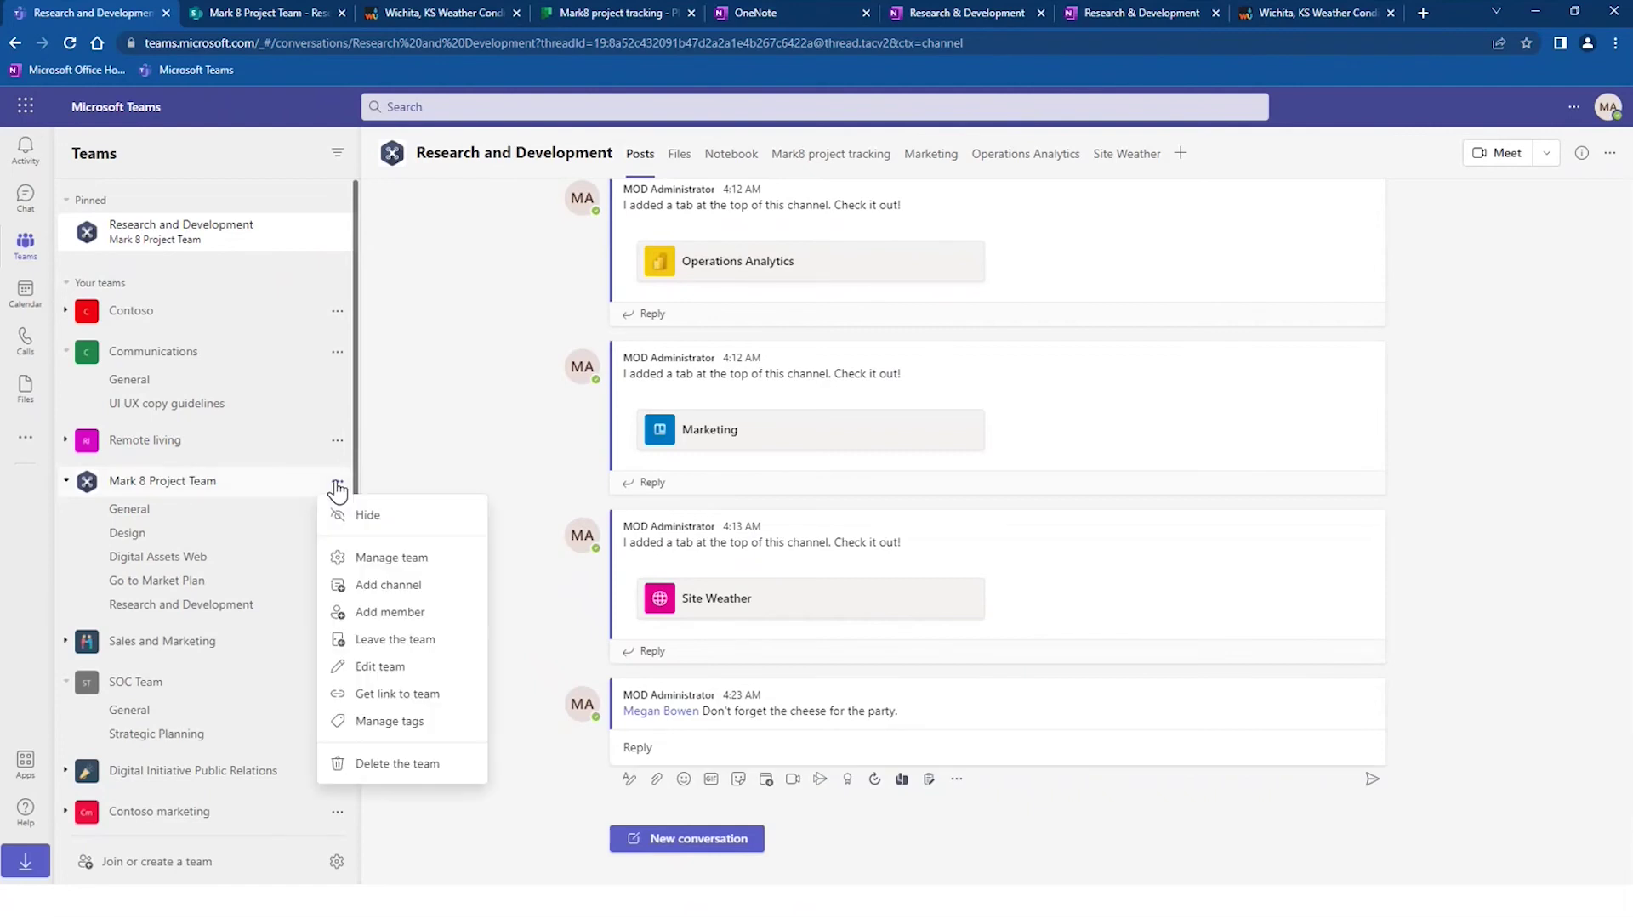
click(394, 723)
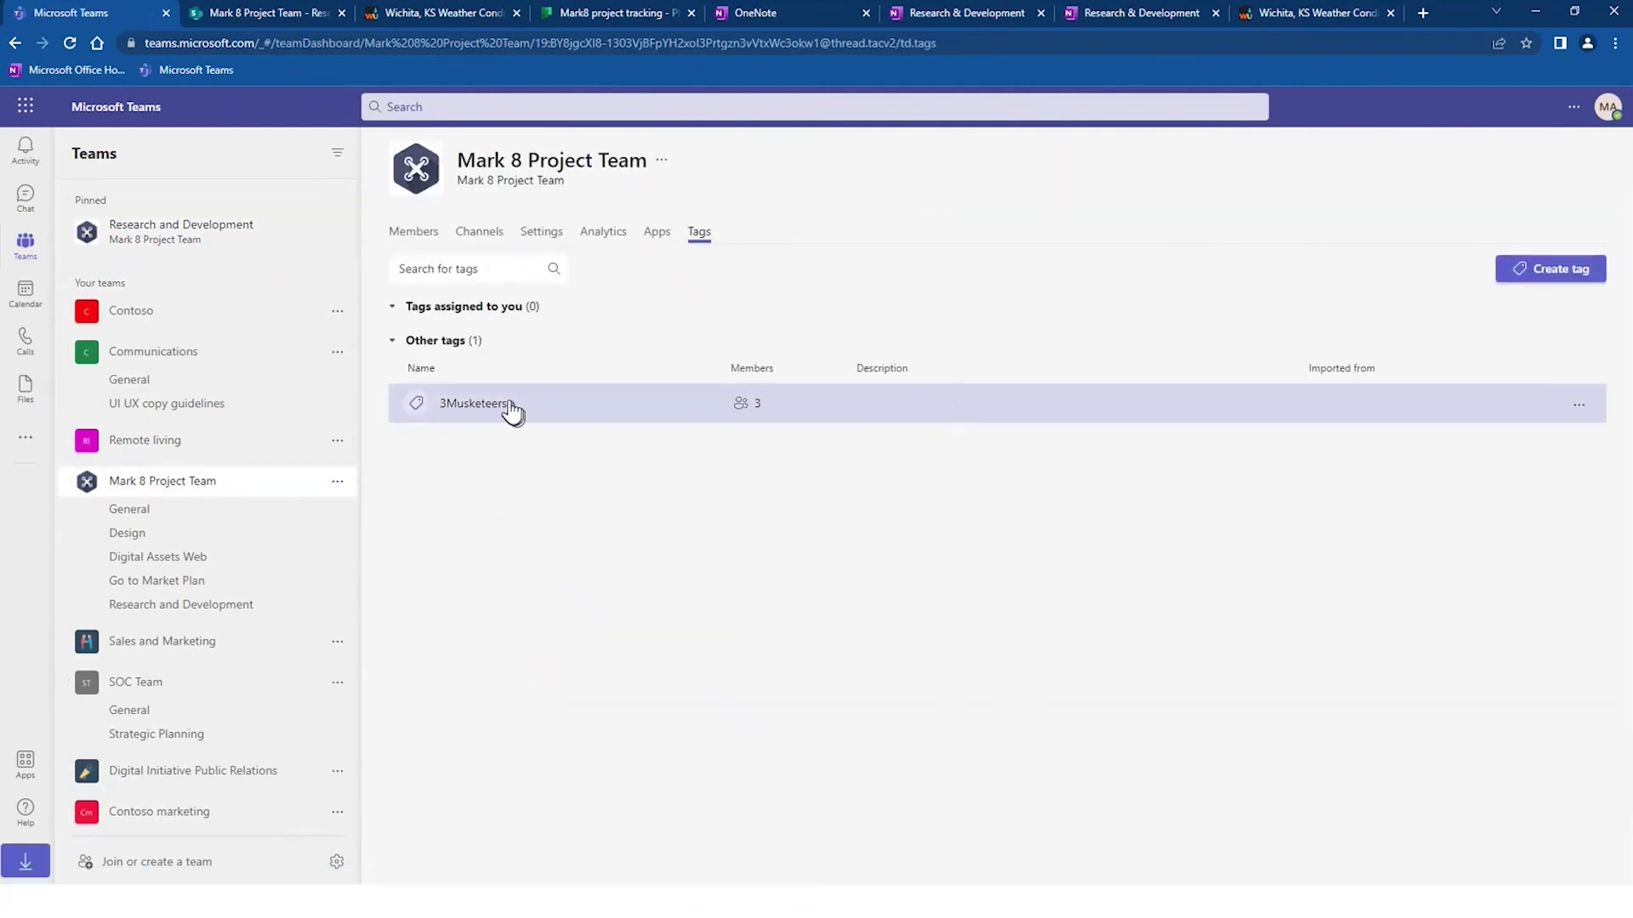
click(483, 404)
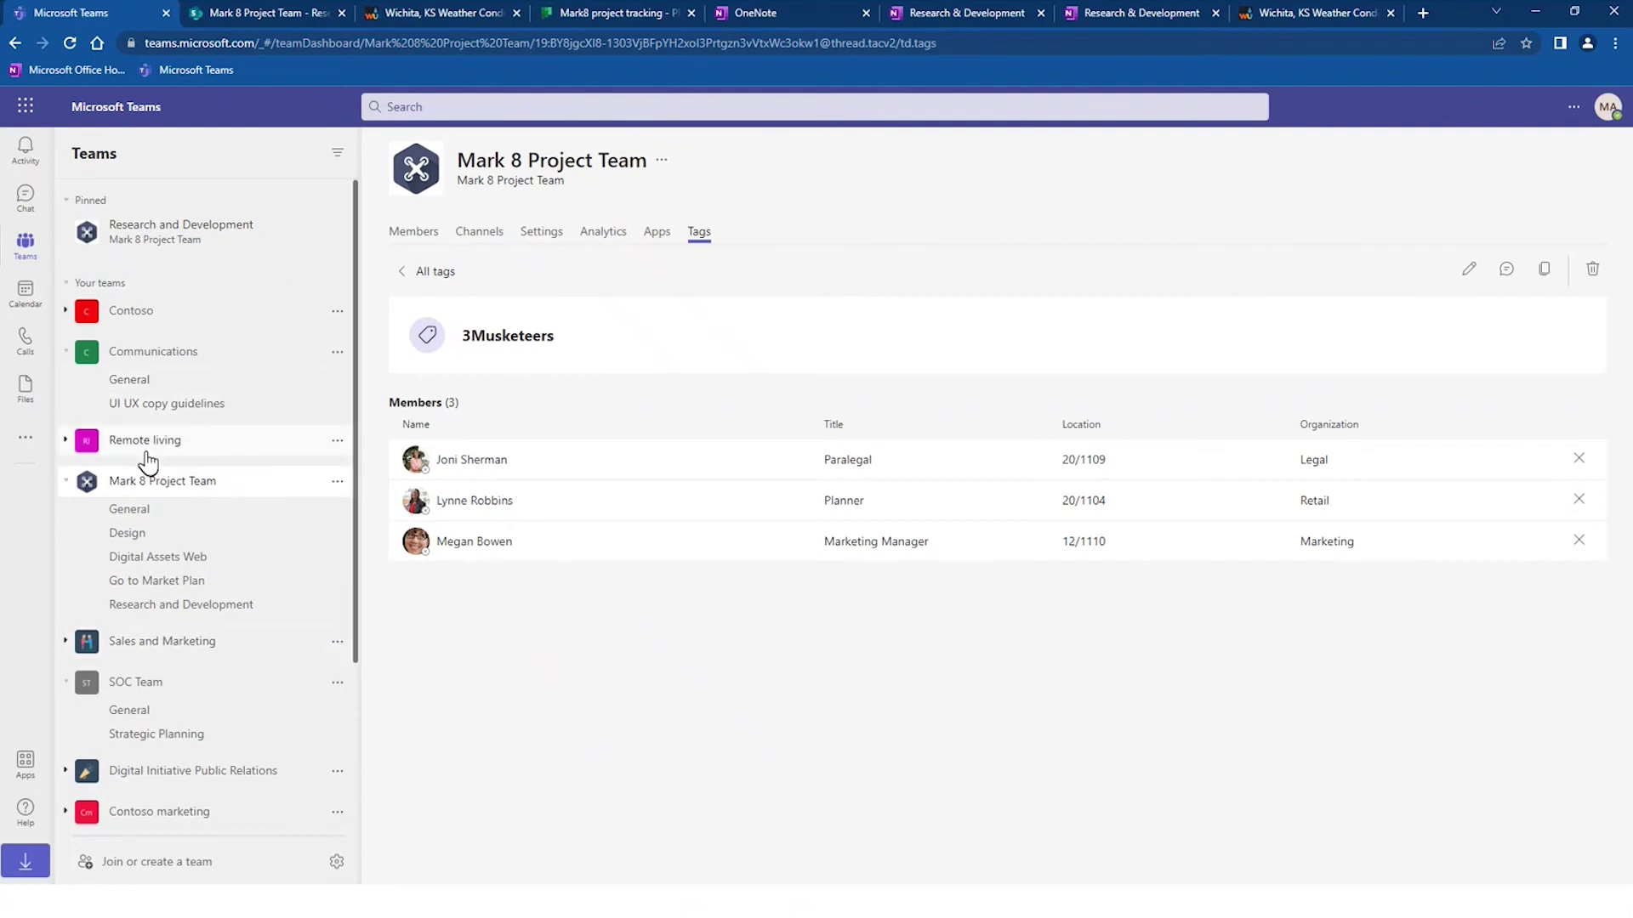
click(148, 491)
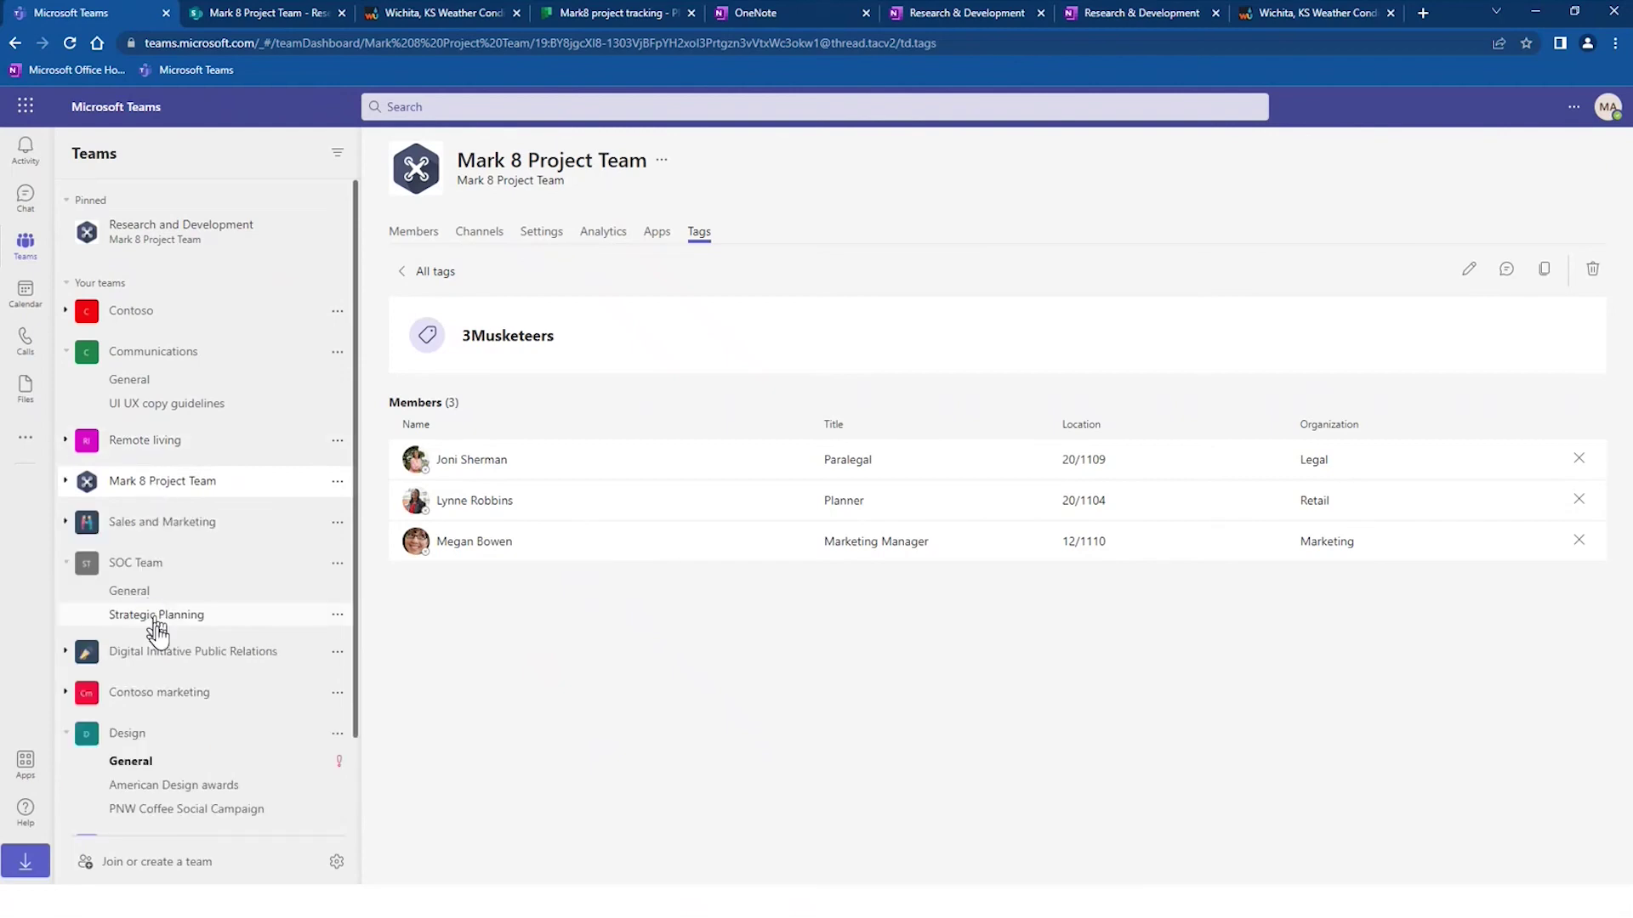
click(126, 485)
click(171, 604)
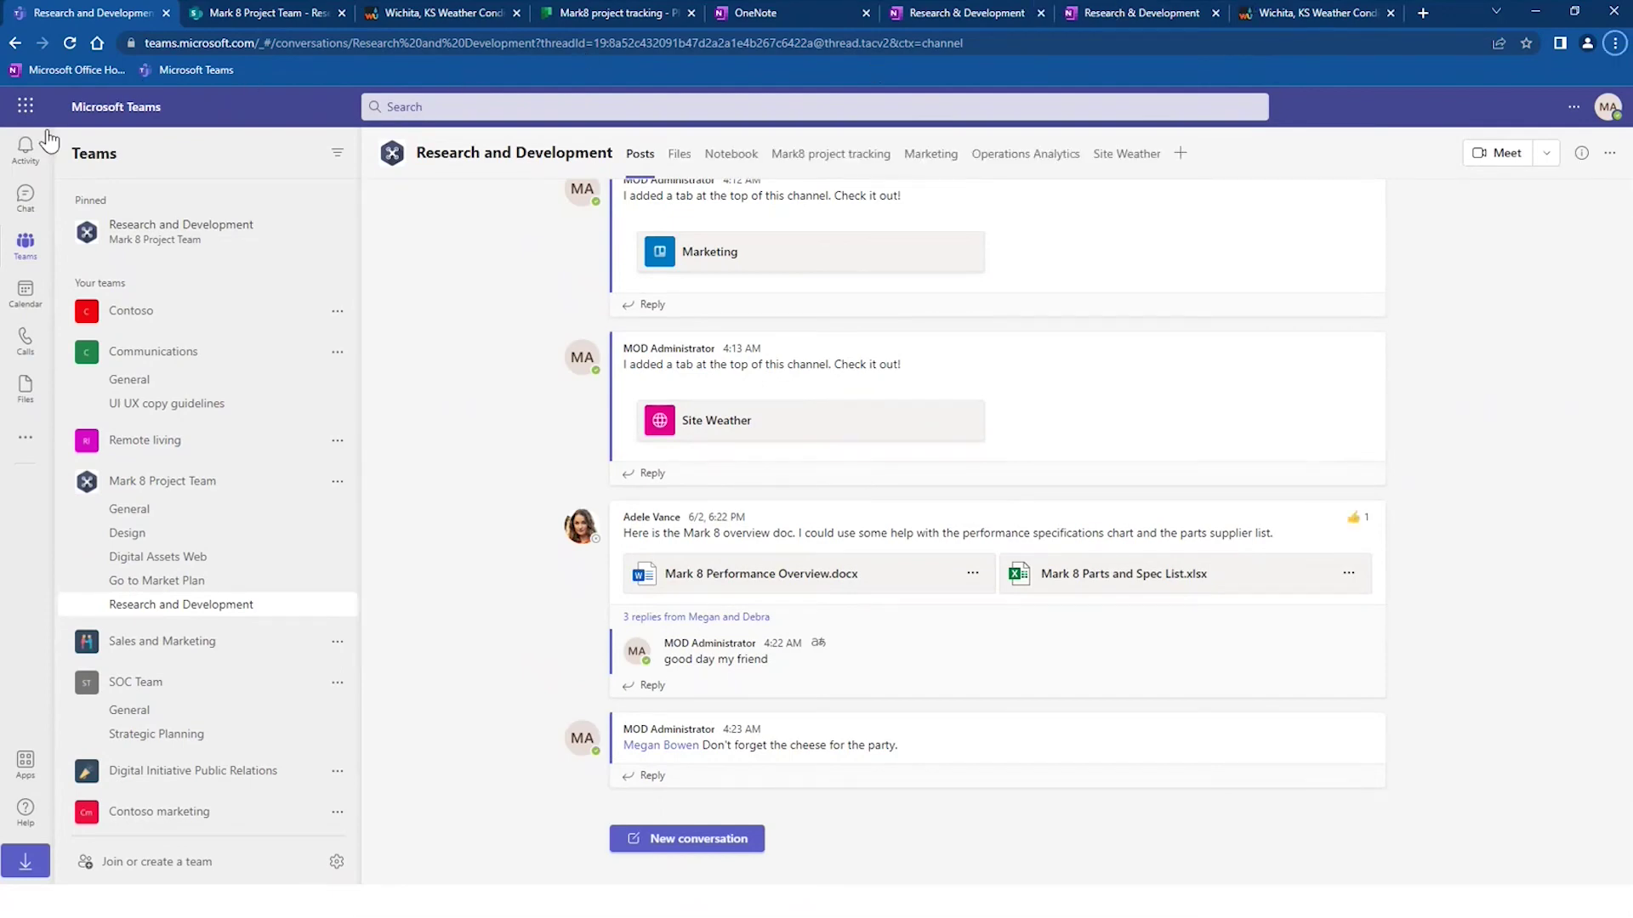
- Switch the Activity feed to My Activity, view the mention post, then return to the full feed
click(25, 151)
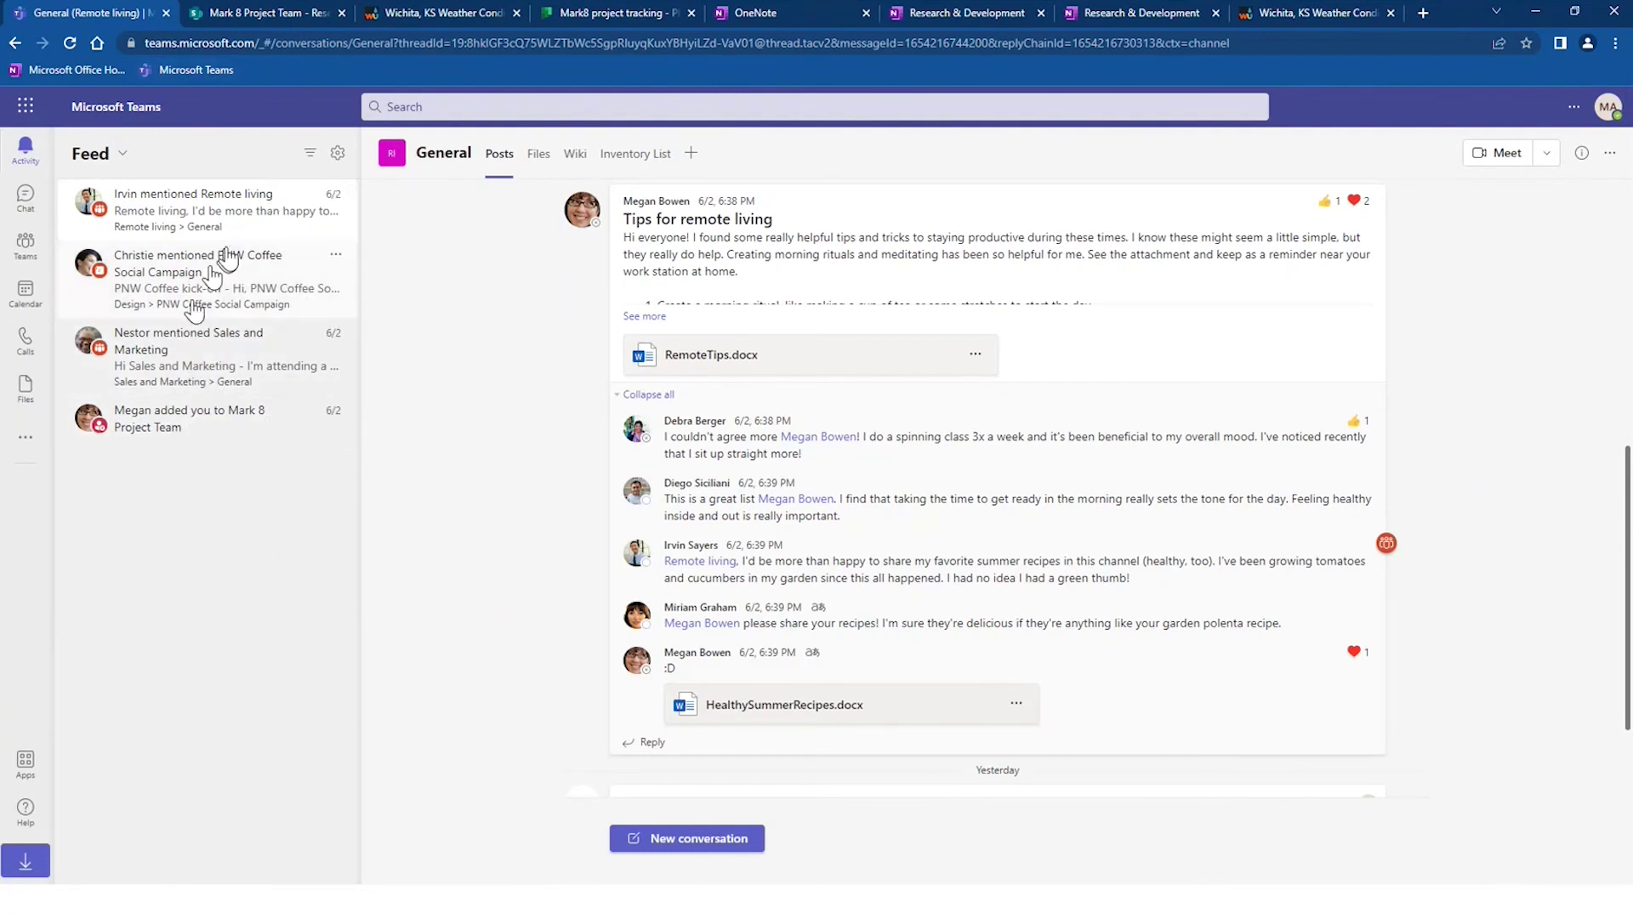
click(120, 156)
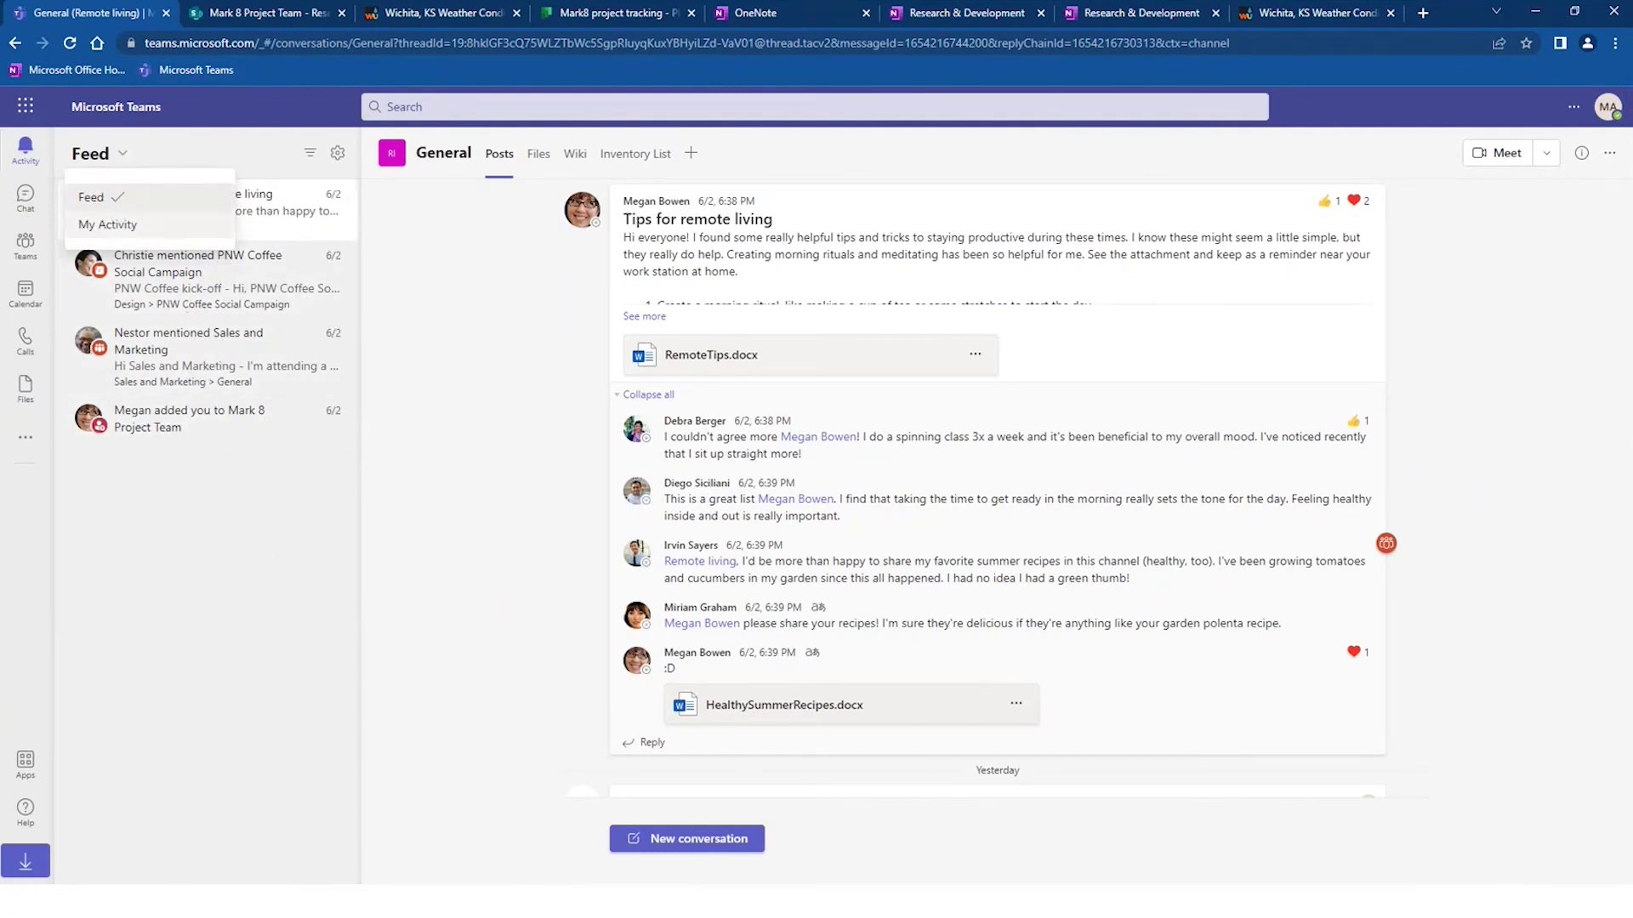
click(104, 224)
click(101, 201)
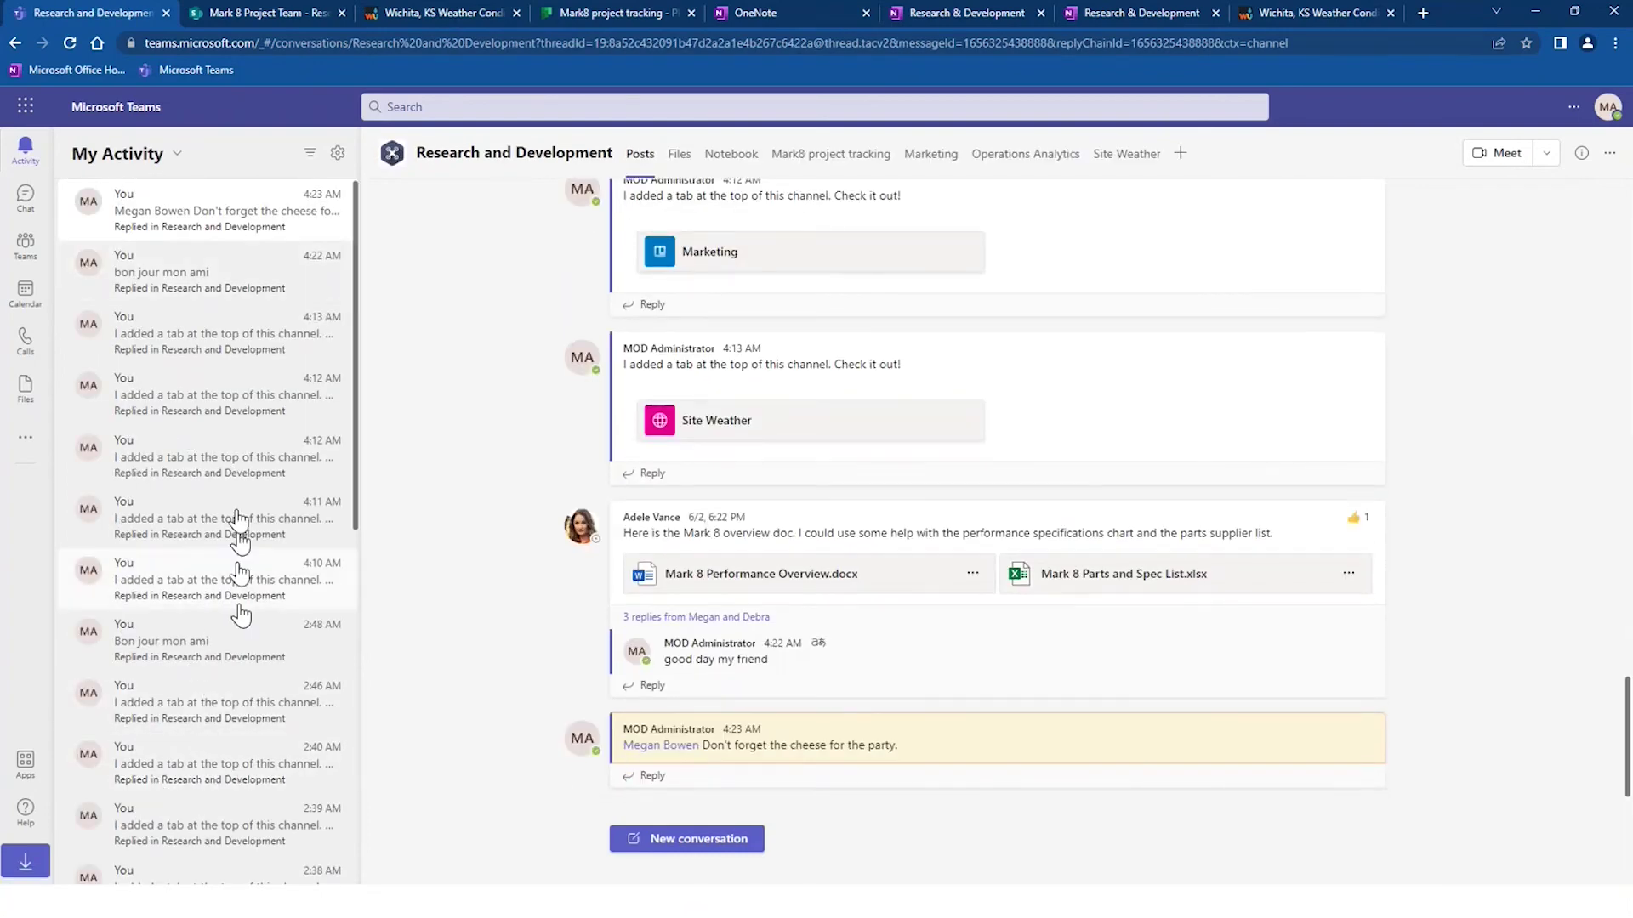
click(172, 154)
click(109, 199)
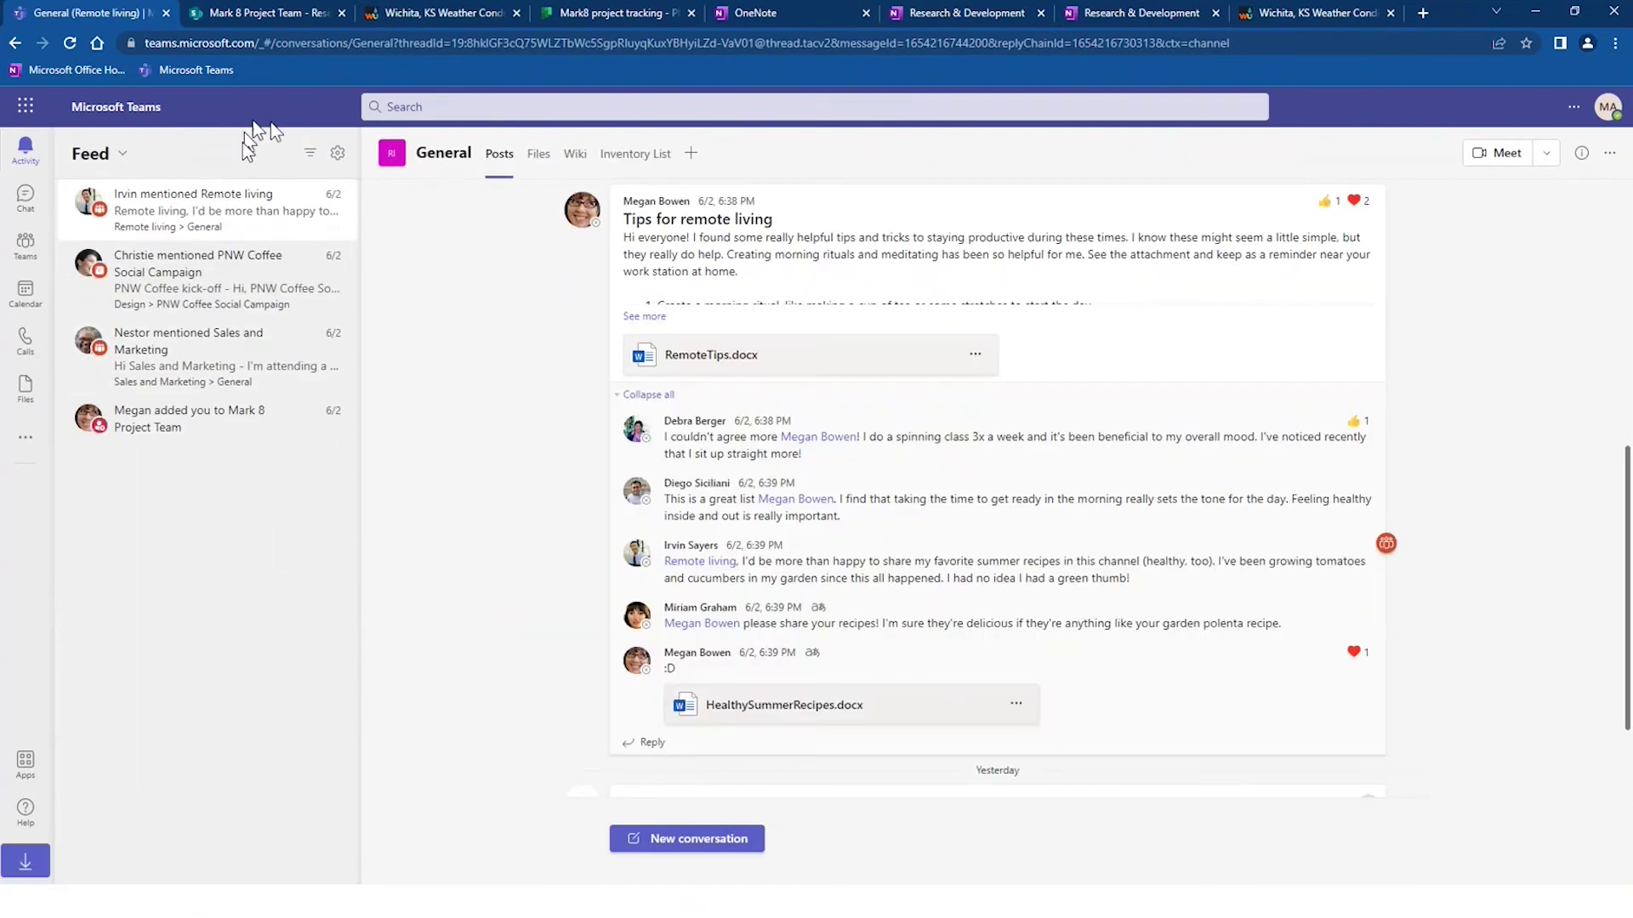
- Filter the activity feed by 'sales', then clear the filter so all items show
click(310, 153)
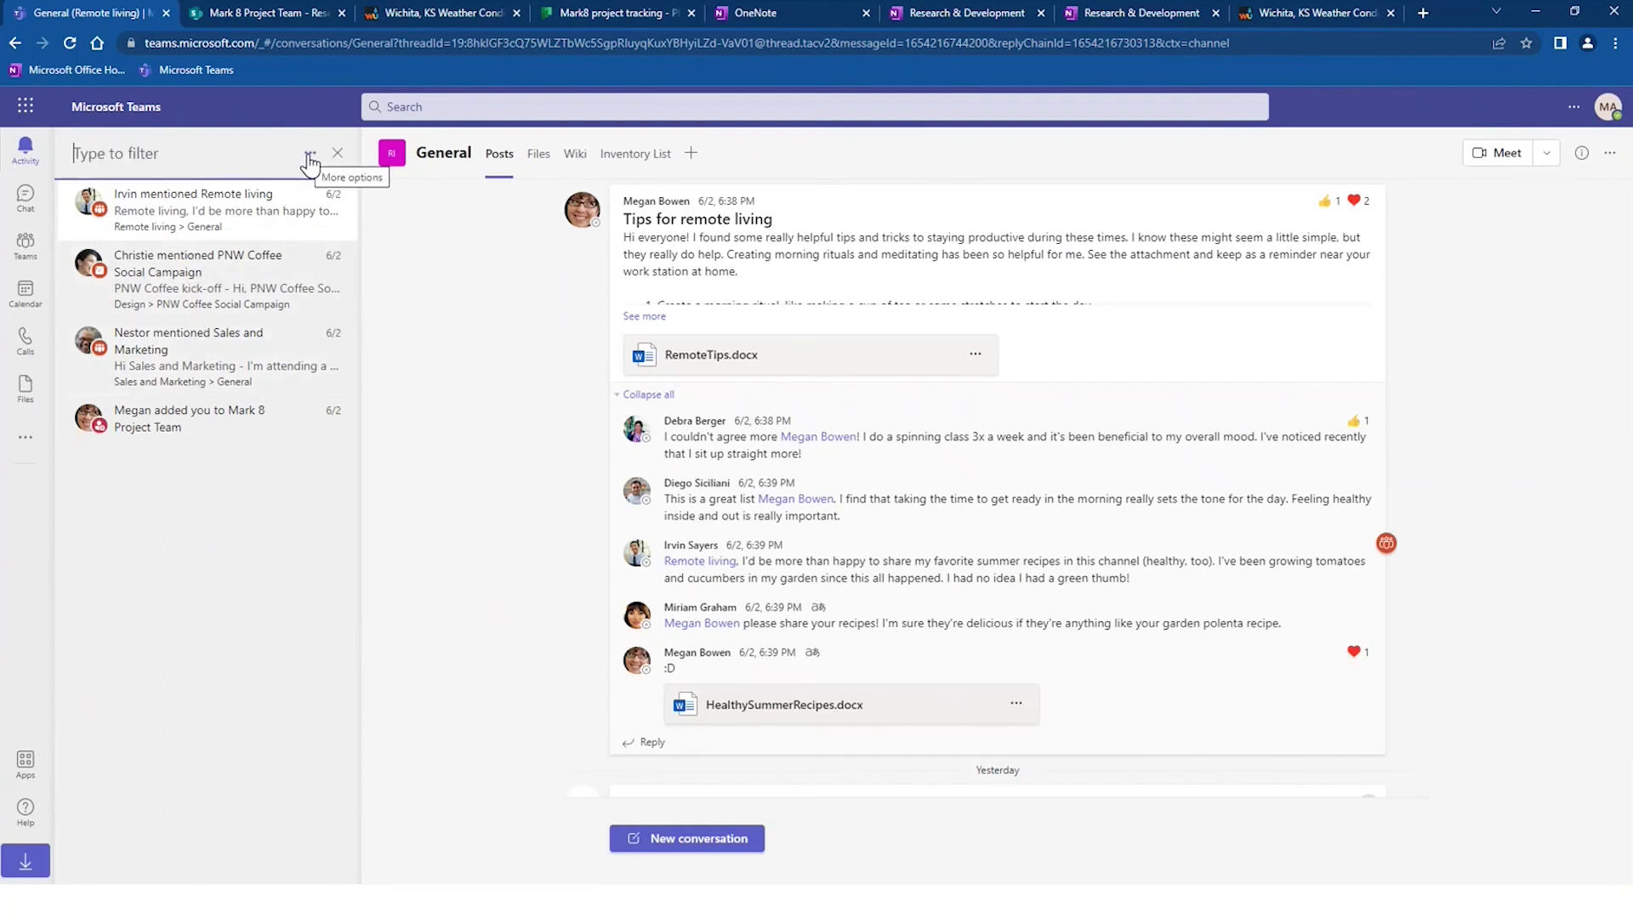
text(sales)
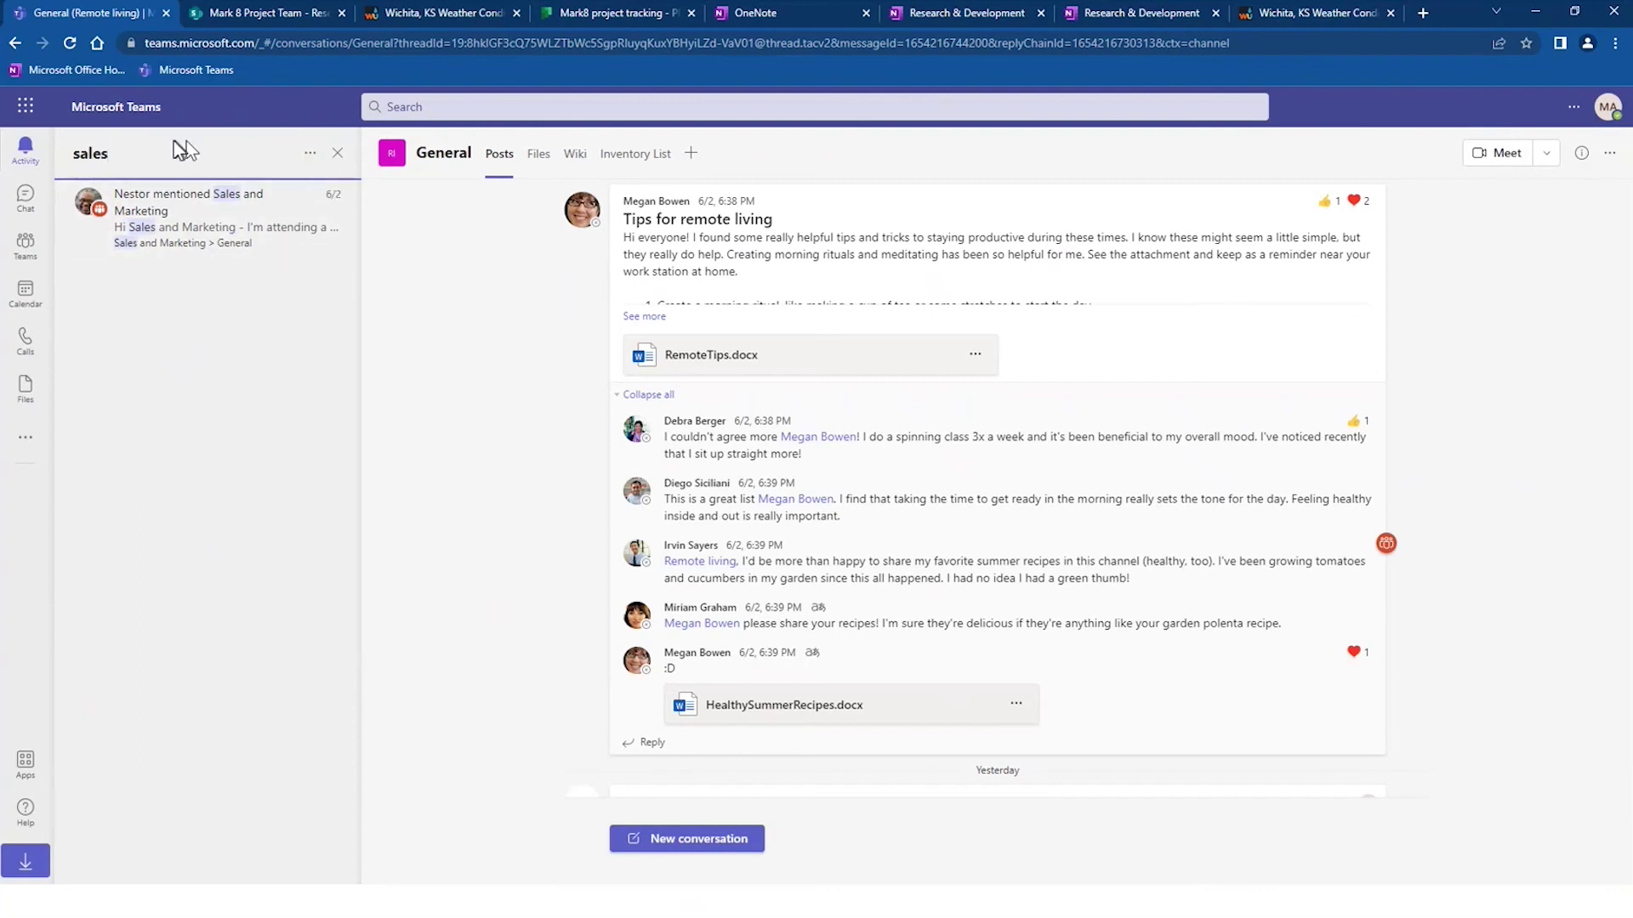
click(29, 153)
key(BackSpace)
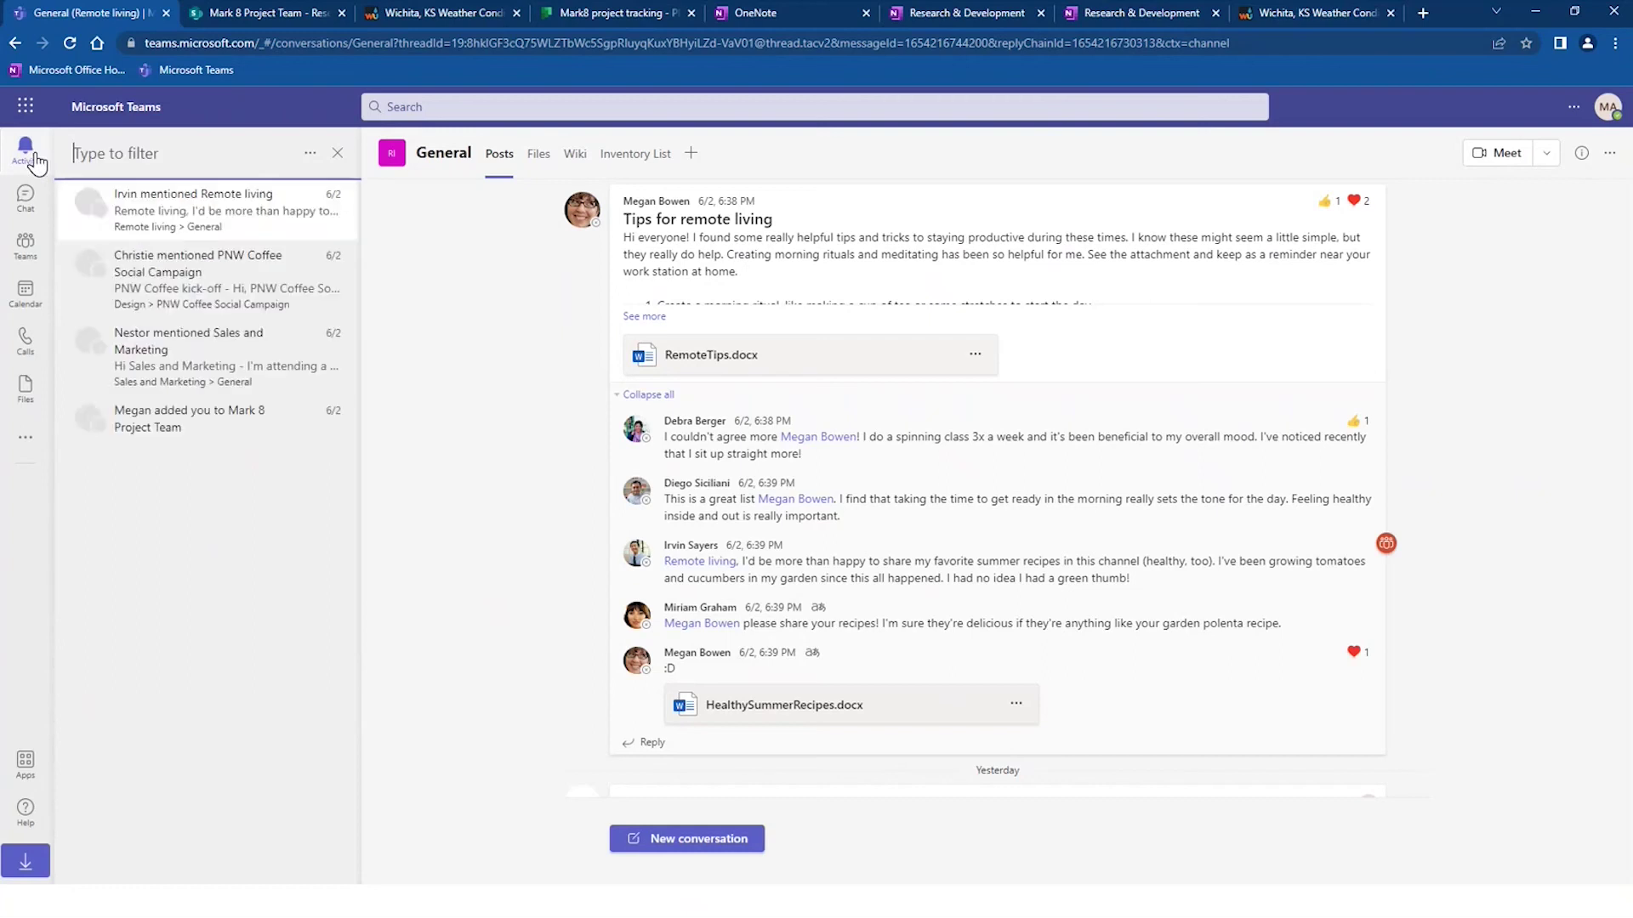